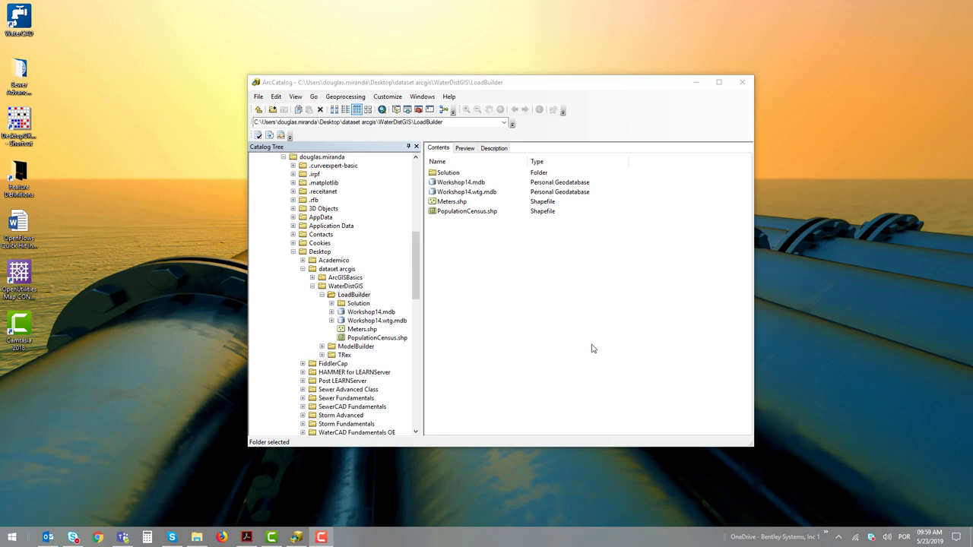
- Inspect Workshop14.wtg.mdb and Workshop14.mdb, then preview the Meters.shp geography showing its meter points
left_click(378, 321)
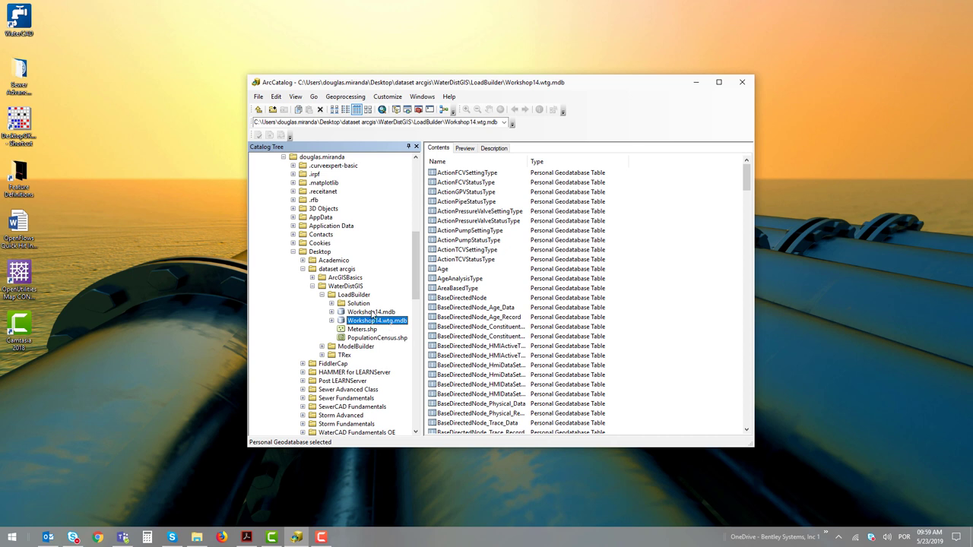
left_click(372, 313)
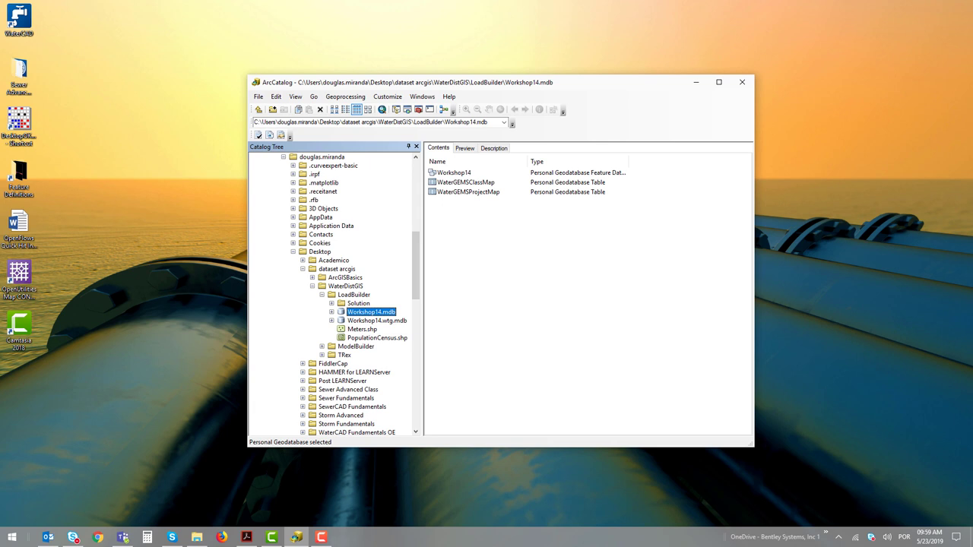
left_click(361, 330)
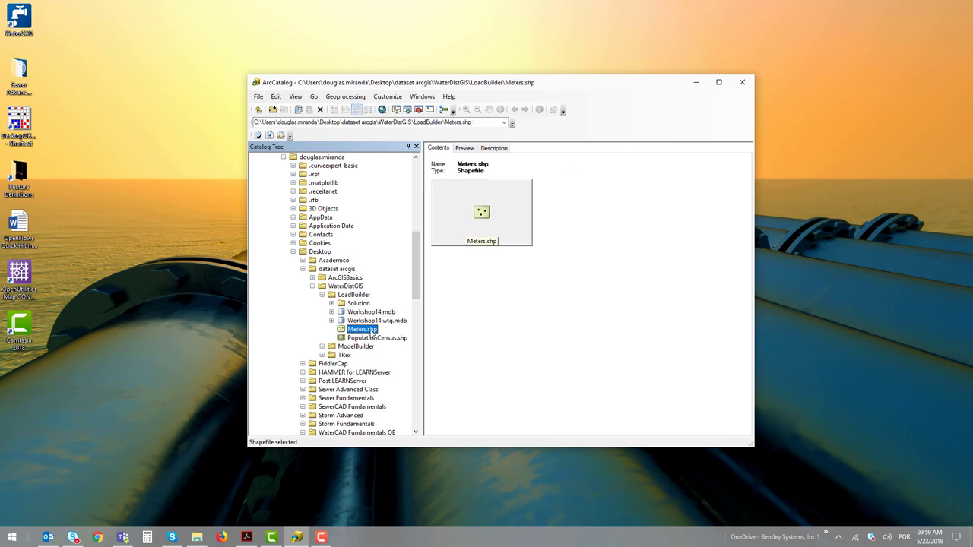
left_click(465, 148)
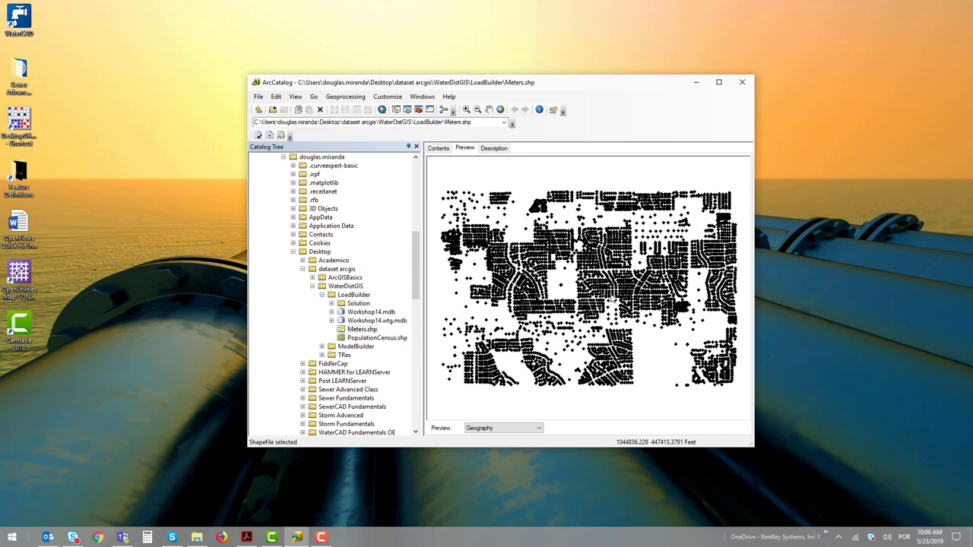
- Preview PopulationCensus.shp as a table and scroll to its Population, Density and Type columns
left_click(377, 338)
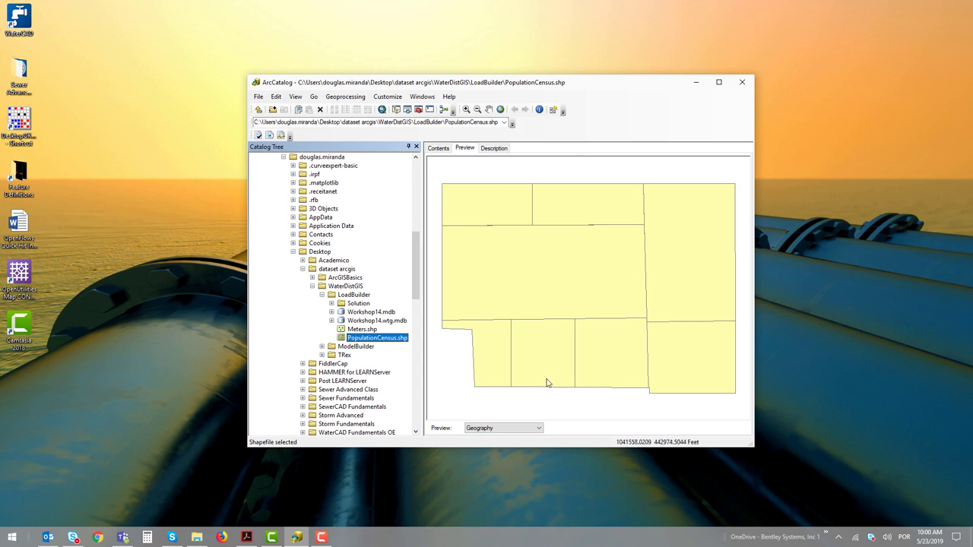
left_click(520, 429)
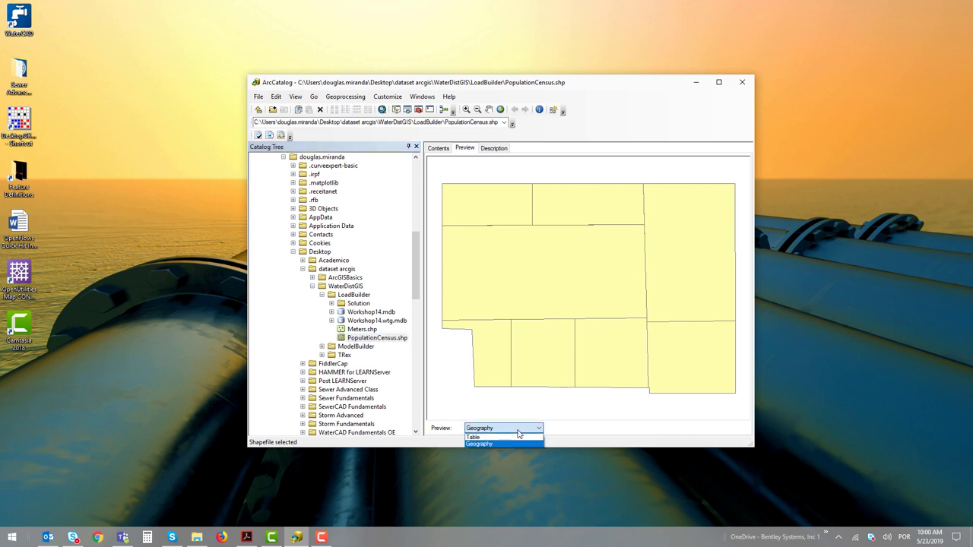
left_click(478, 437)
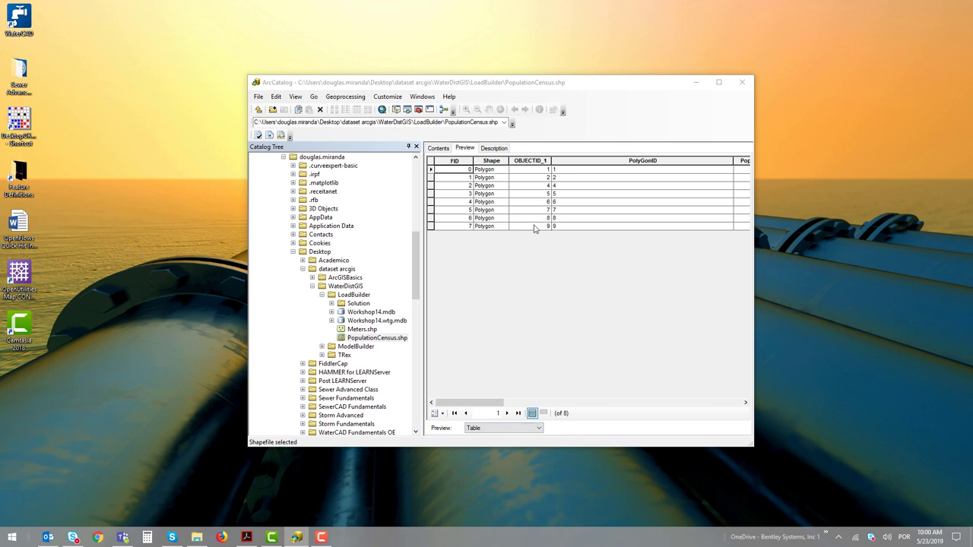
left_click(498, 403)
left_click_drag(498, 407, 597, 407)
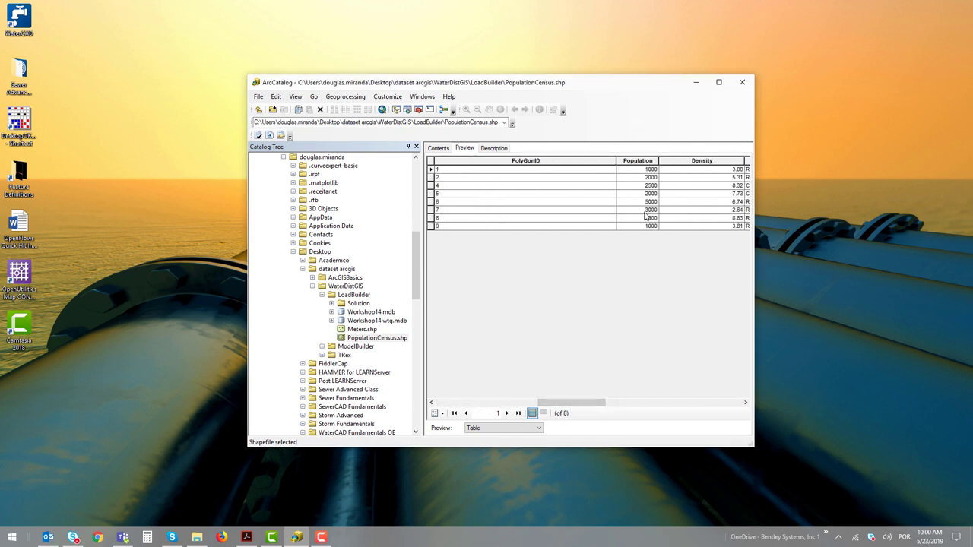
left_click_drag(596, 403, 641, 403)
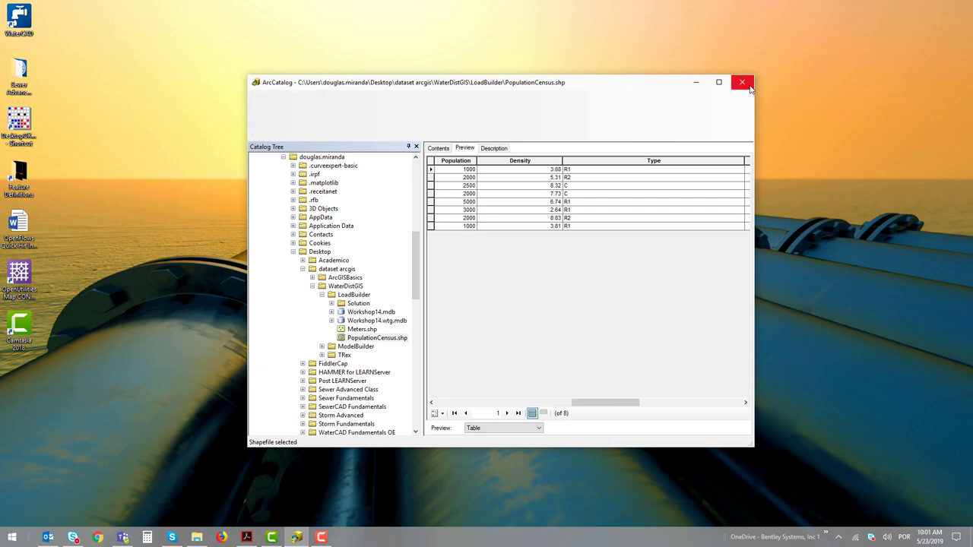
- Close ArcCatalog, launch WaterGEMS for ArcMap and dismiss both Authorization Expiration warnings
left_click(742, 82)
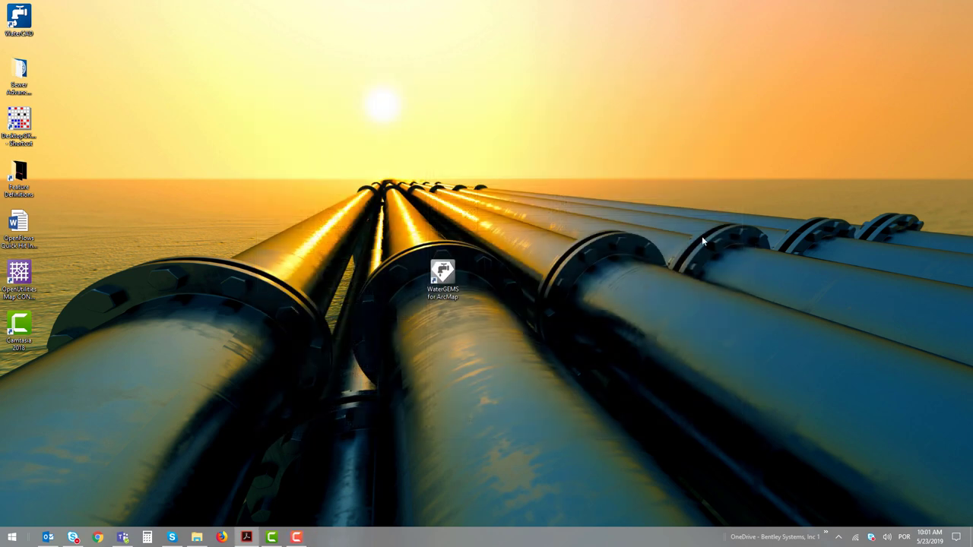
double_click(437, 289)
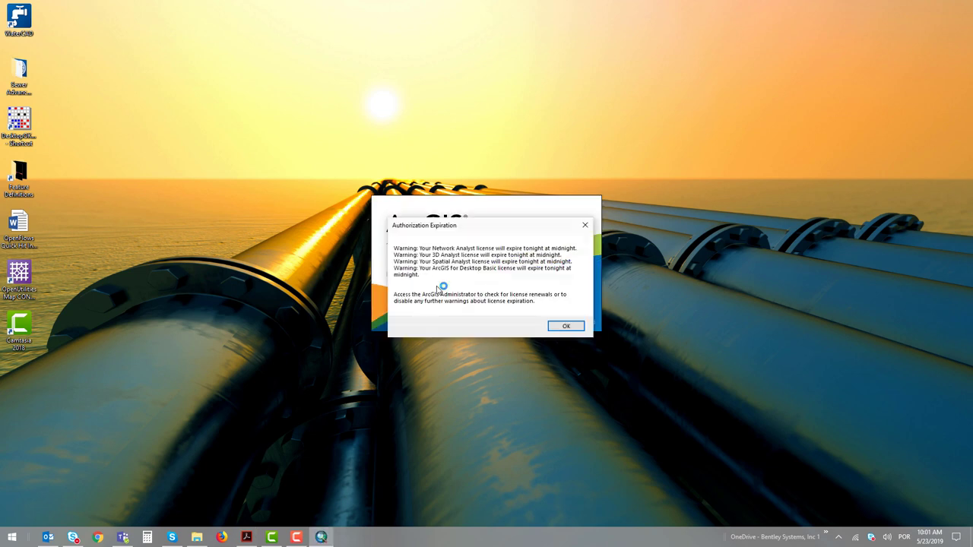
left_click(566, 326)
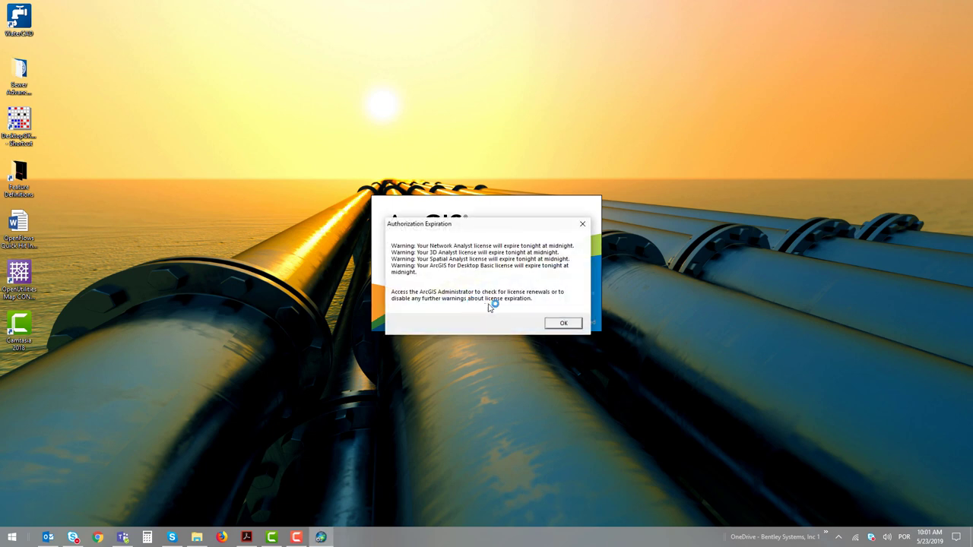
left_click(572, 324)
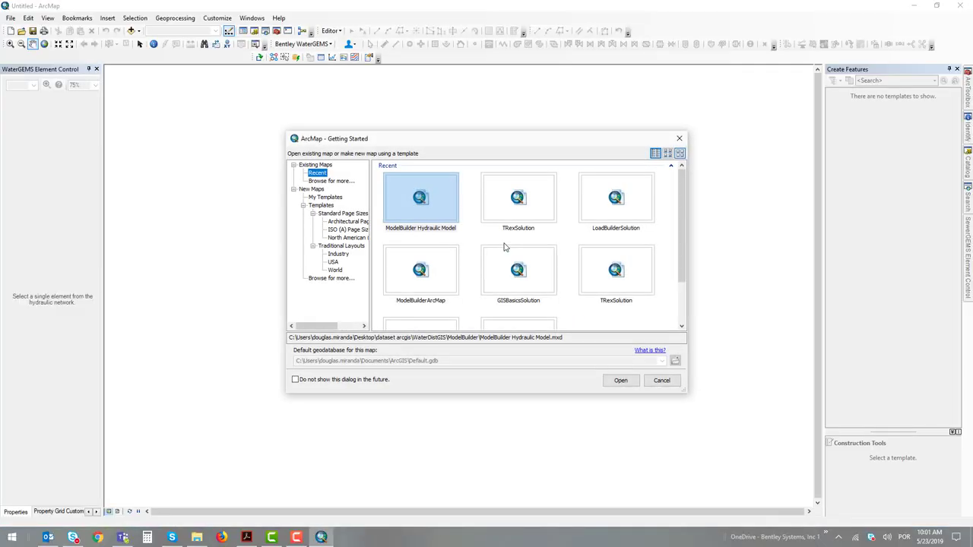
- Create a new empty map from the Blank Map template under My Templates
left_click(335, 198)
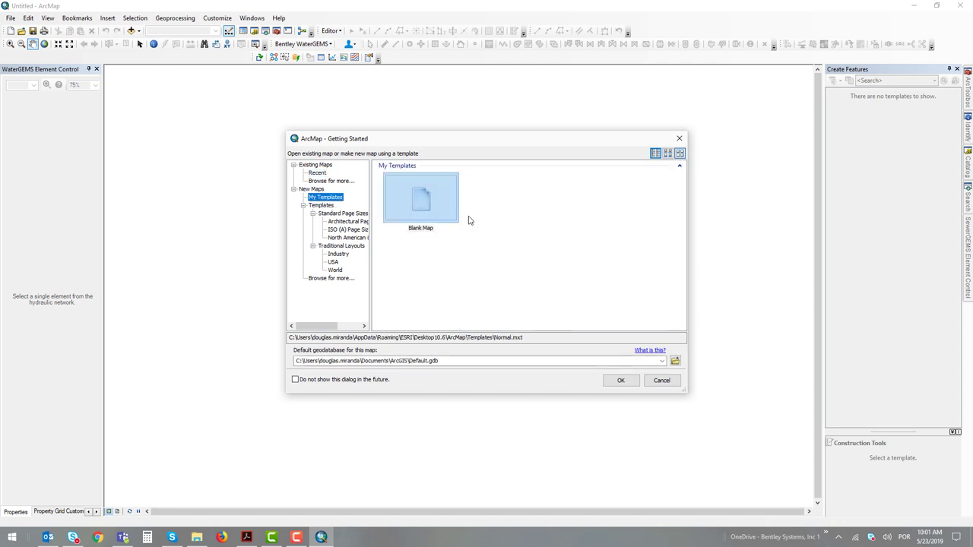
left_click(451, 219)
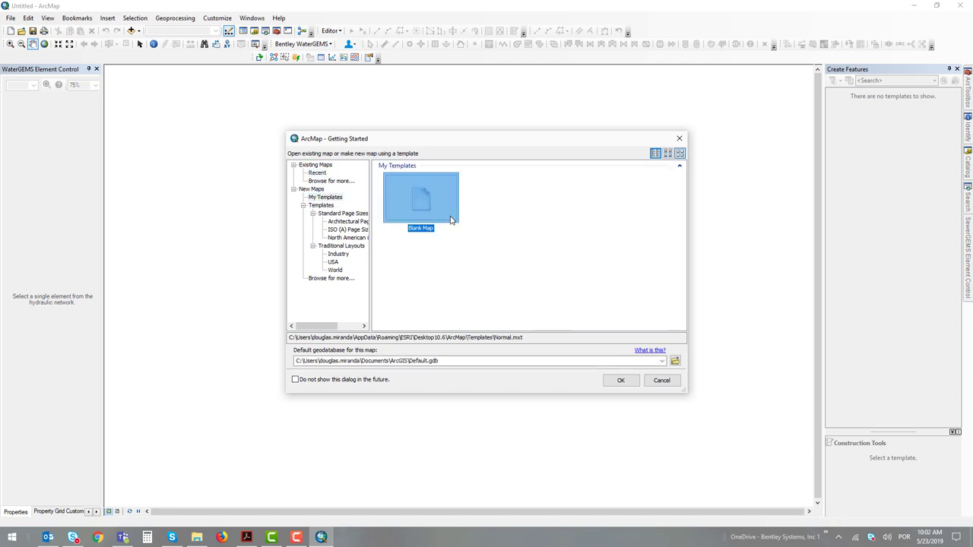
left_click(619, 380)
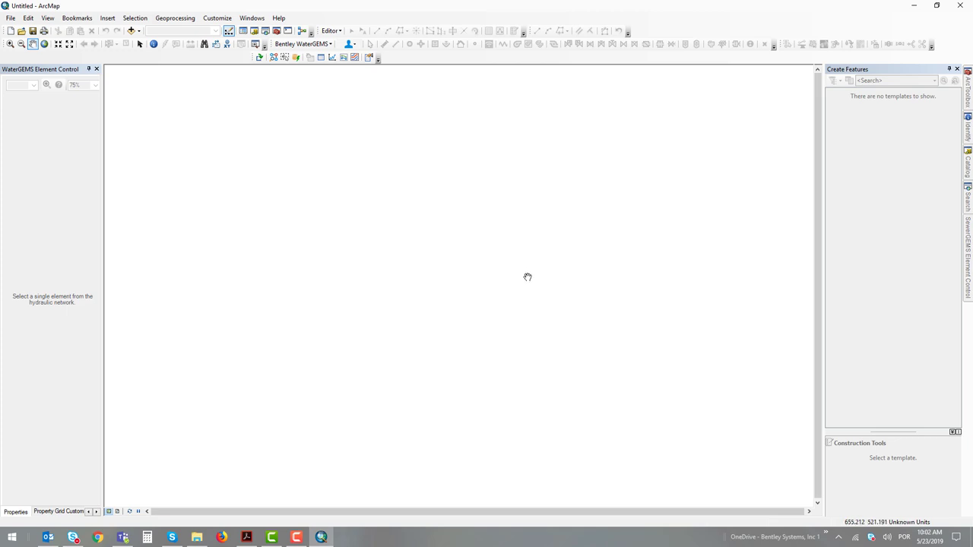
- Add the existing hydraulic model Workshop14.wtg from the WaterDistGIS\LoadBuilder folder to the map
left_click(320, 45)
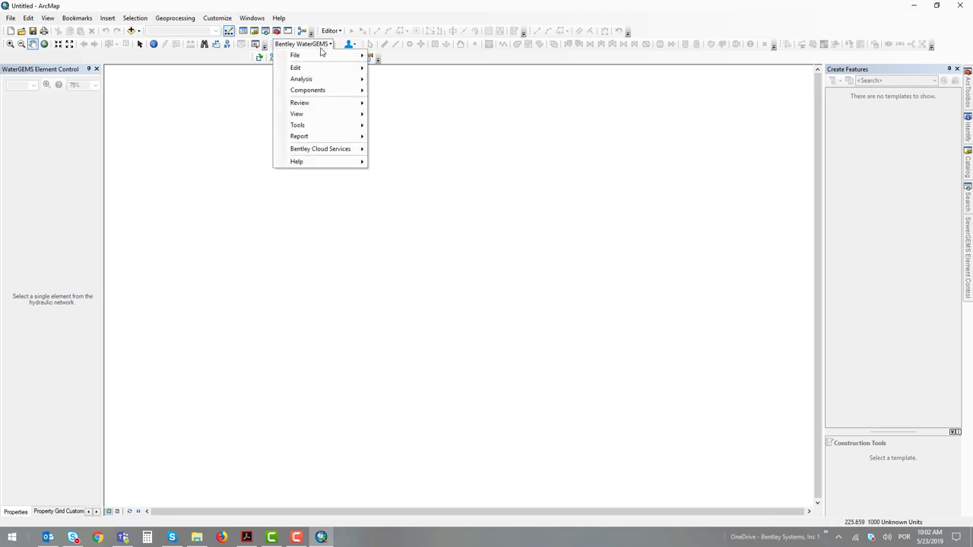
mouse_move(323, 55)
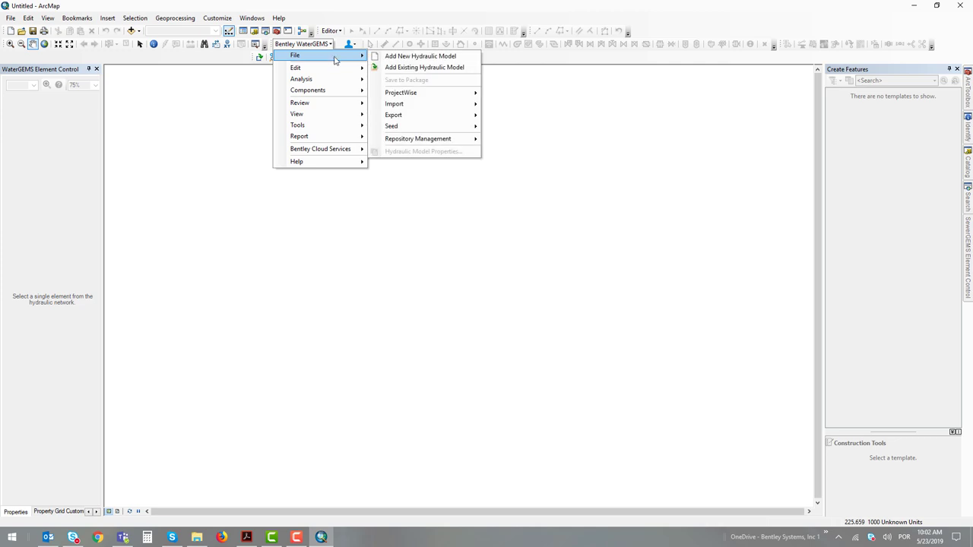
left_click(454, 70)
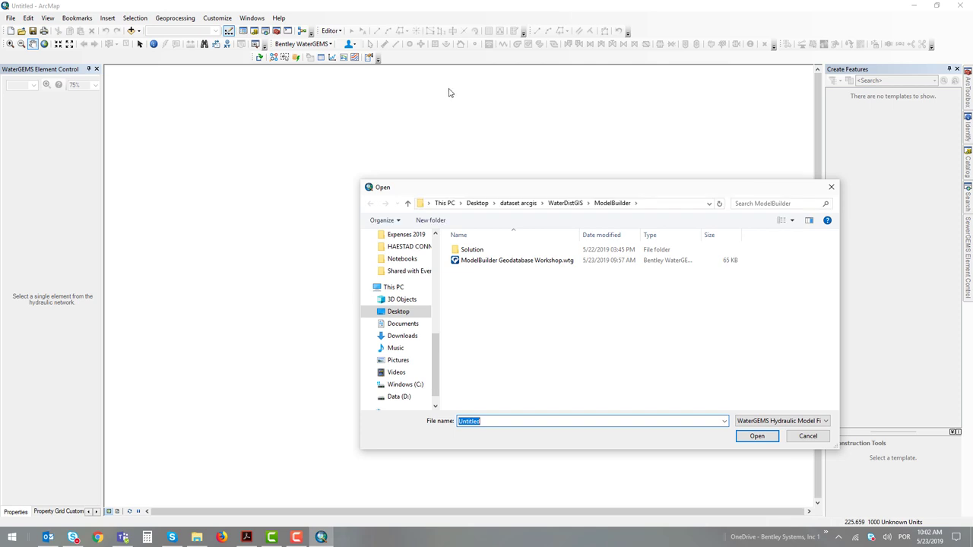
left_click(559, 203)
double_click(489, 250)
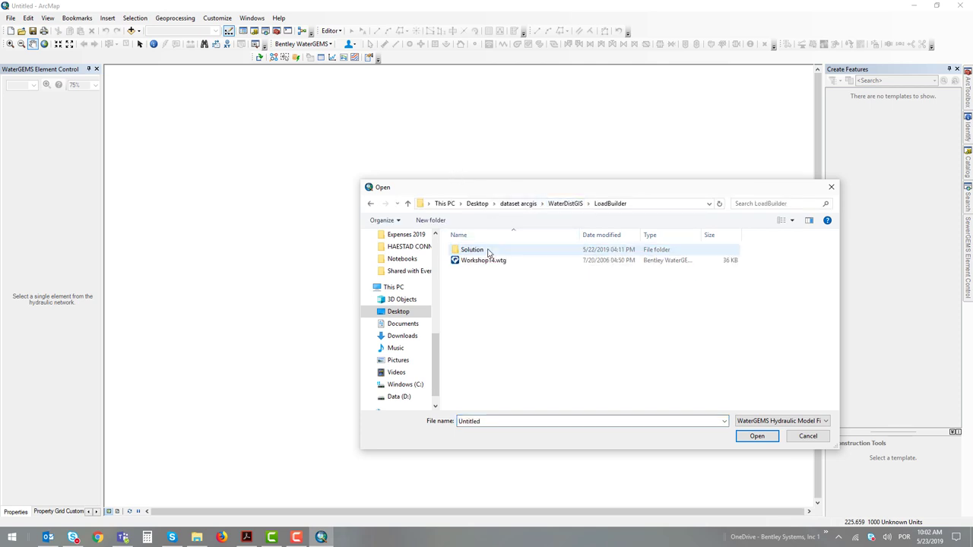
left_click(485, 263)
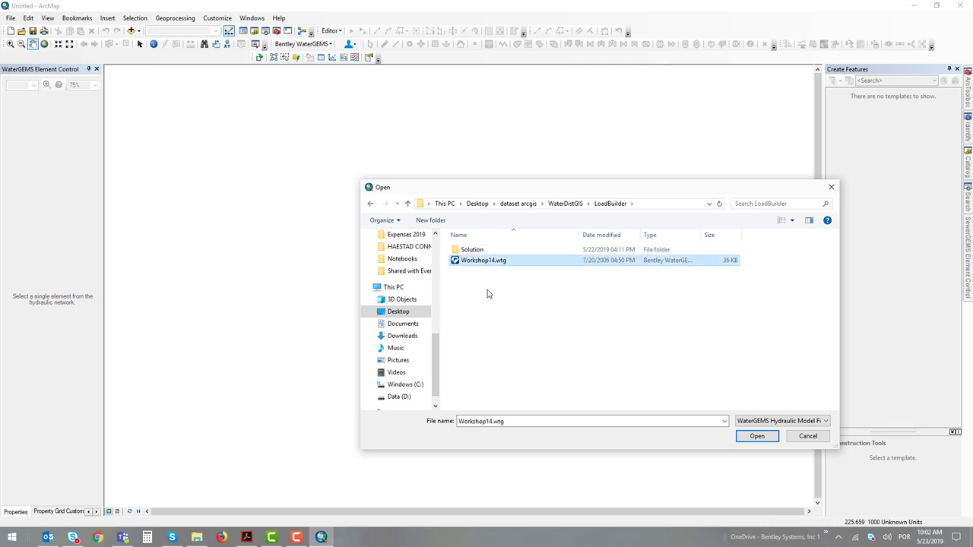
double_click(497, 262)
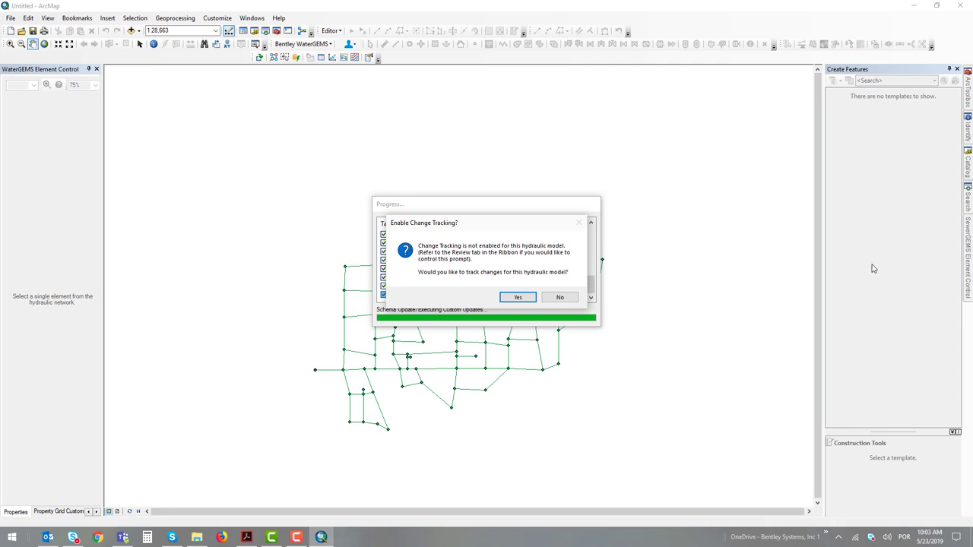
- Decline change tracking, zoom around the Workshop14 pipe network, and bring up the WaterGEMS Analysis menu
left_click(560, 298)
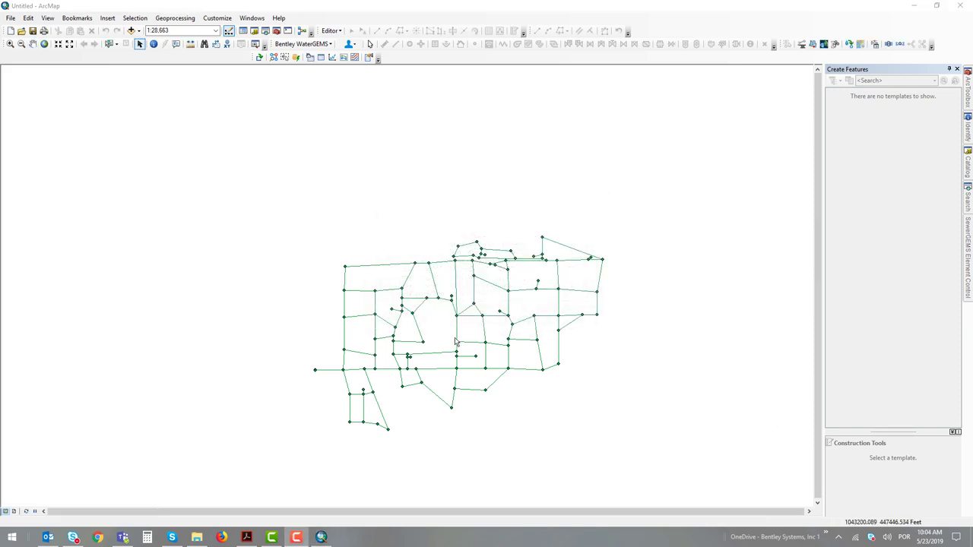
scroll(457, 348, "down", 4)
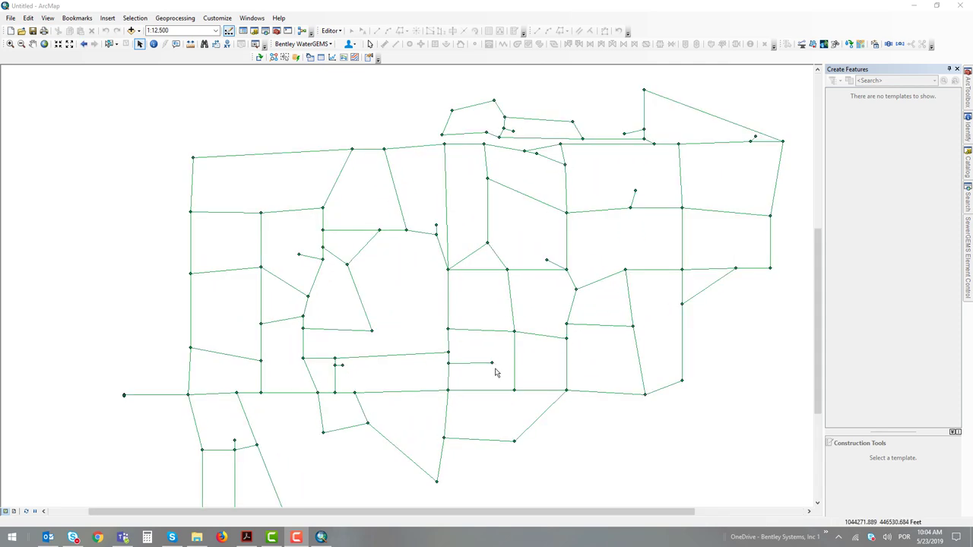
scroll(450, 357, "up", 1)
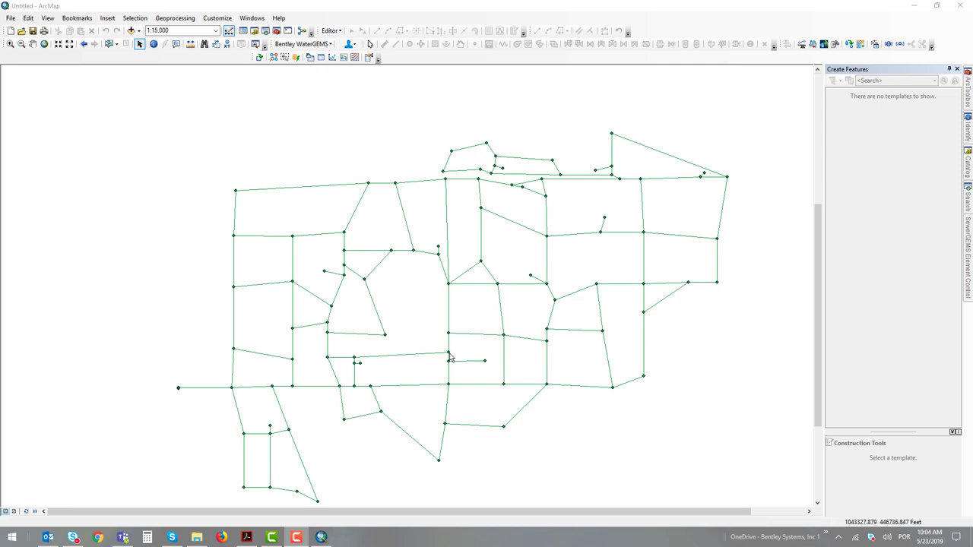
left_click(303, 46)
mouse_move(332, 81)
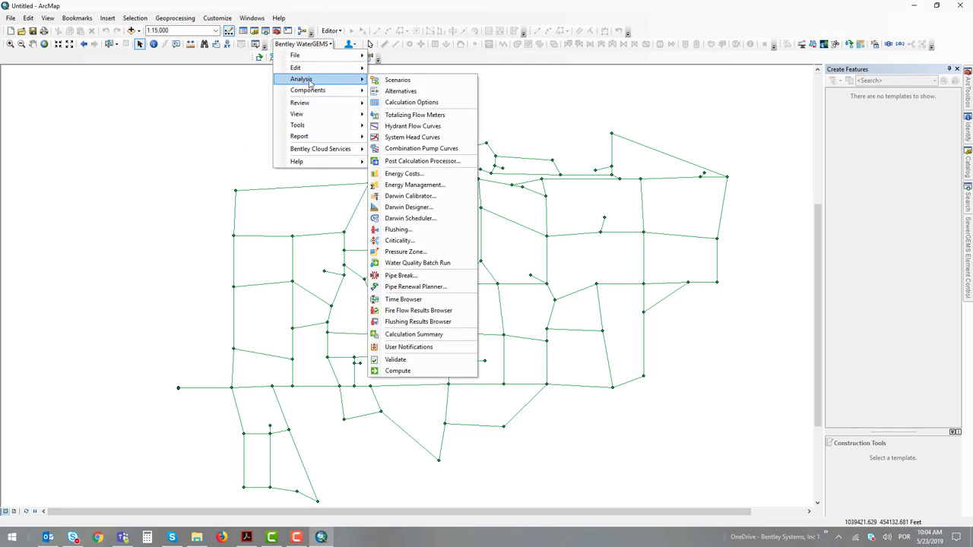
- Open the Base scenario's properties in the Scenarios manager to see Demand set to Base-Average Daily
left_click(422, 84)
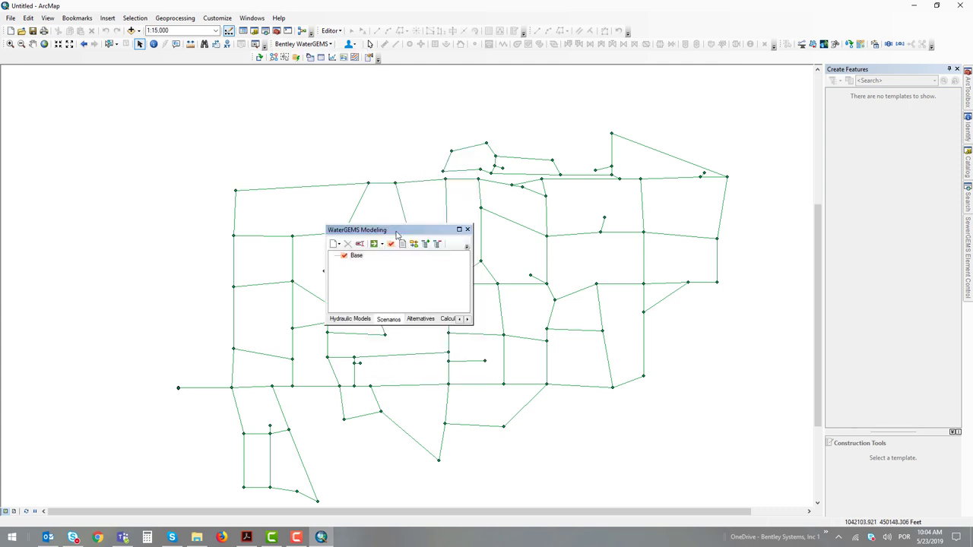
left_click_drag(396, 235, 209, 109)
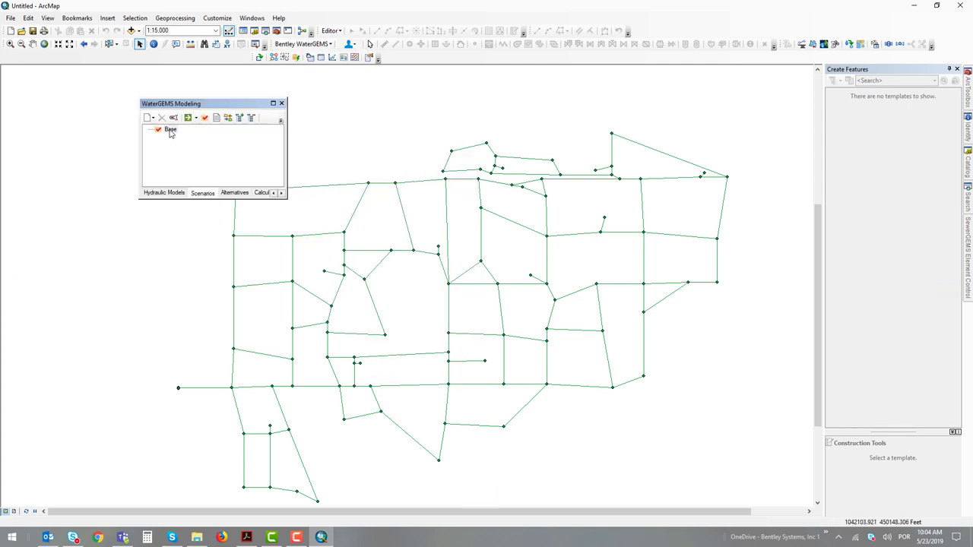
left_click(169, 131)
left_click(168, 131)
double_click(161, 132)
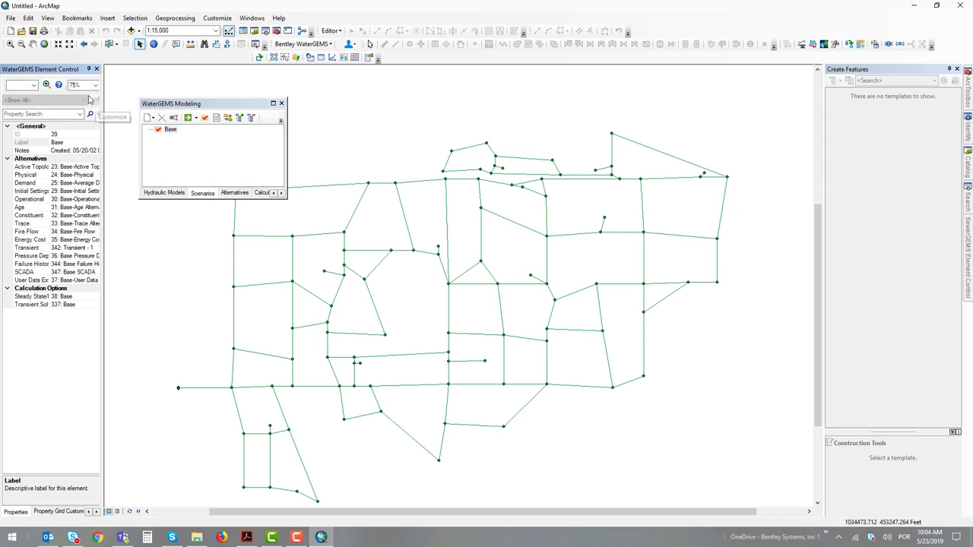
left_click_drag(101, 105, 133, 107)
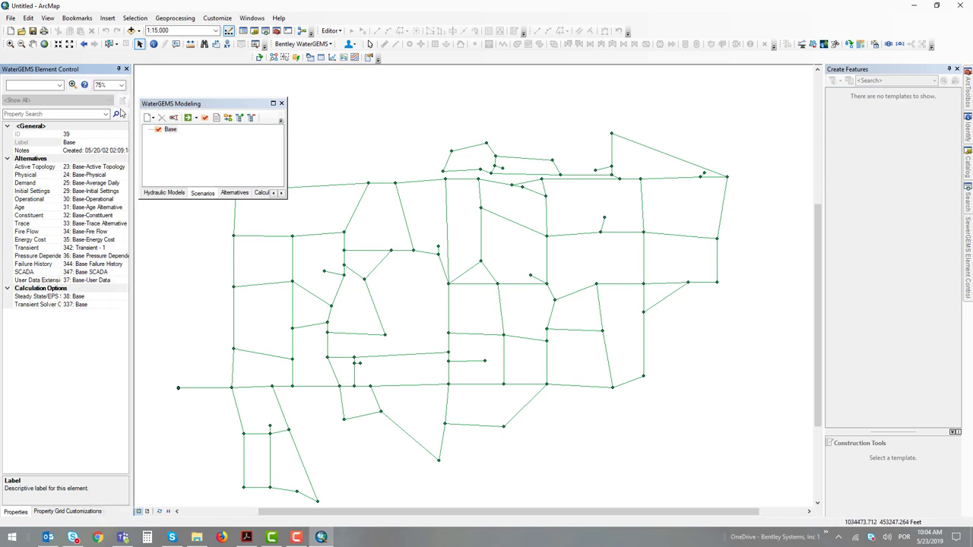
left_click(35, 184)
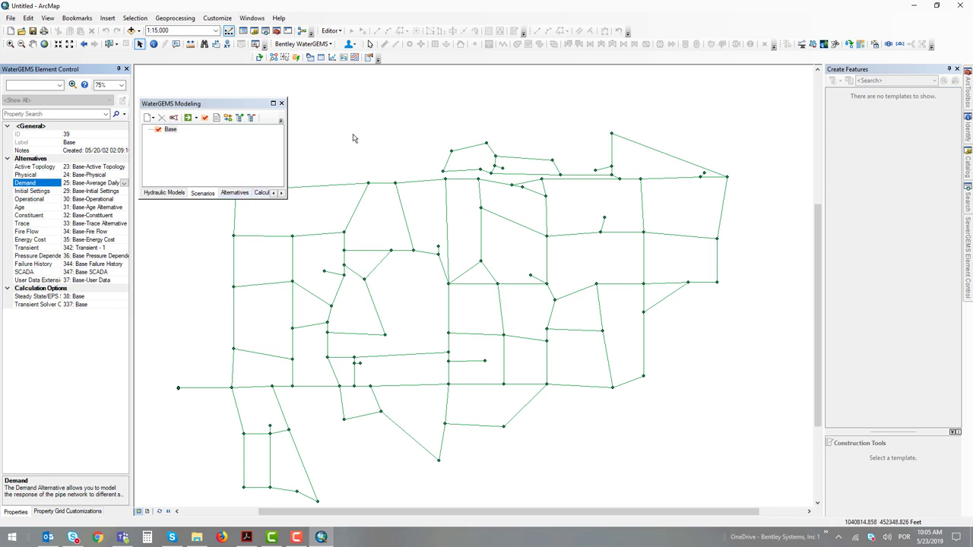
- Open the LoadBuilder manager from WaterGEMS Tools and start a new LoadBuilder run
left_click(328, 44)
mouse_move(320, 126)
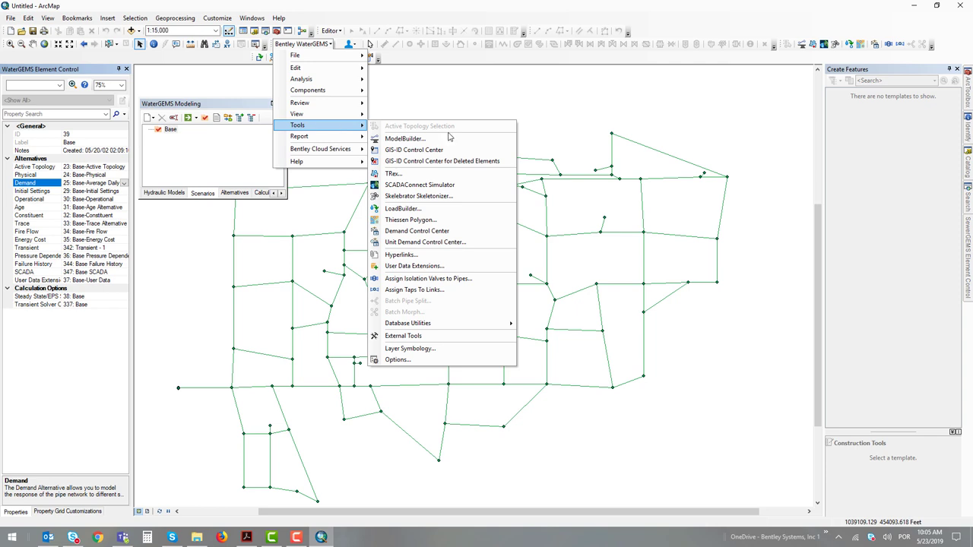
left_click(431, 212)
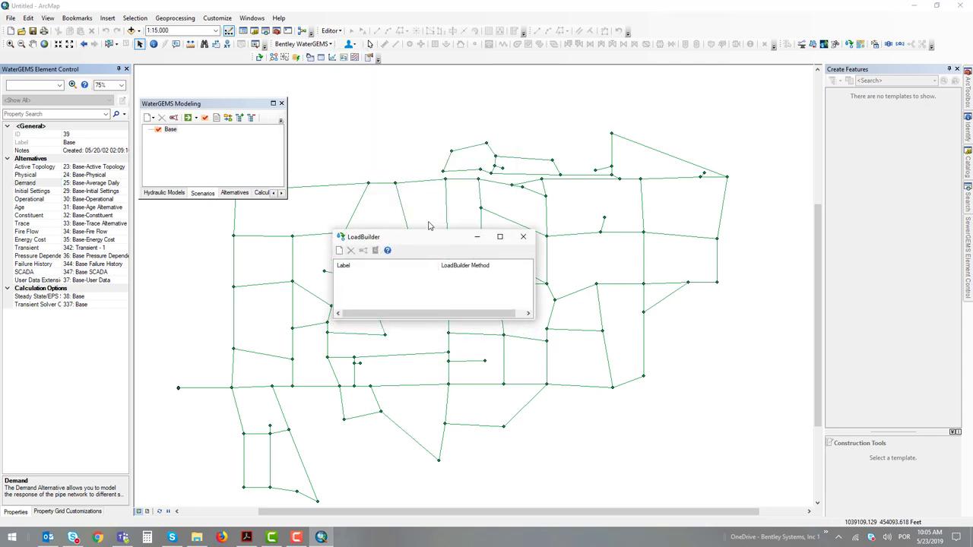
left_click_drag(436, 212, 459, 135)
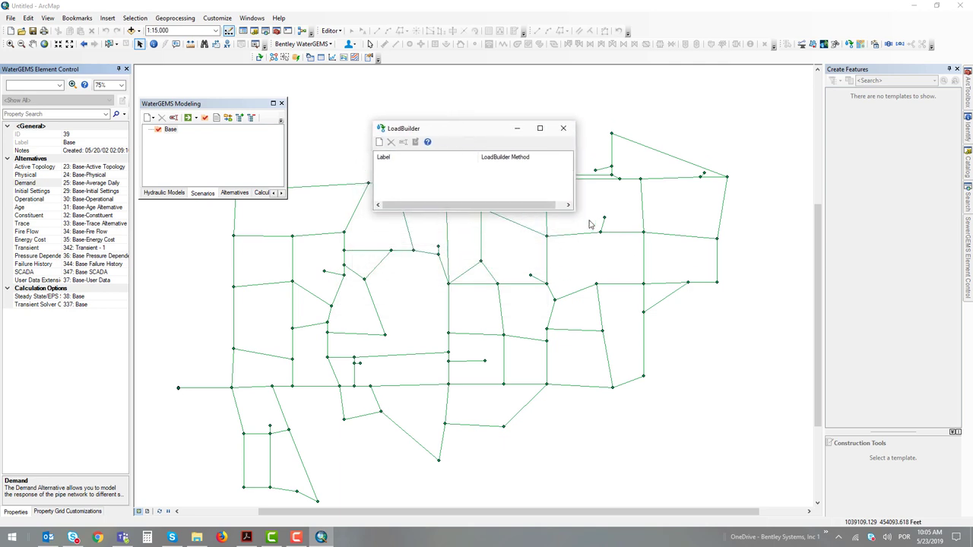
left_click(381, 143)
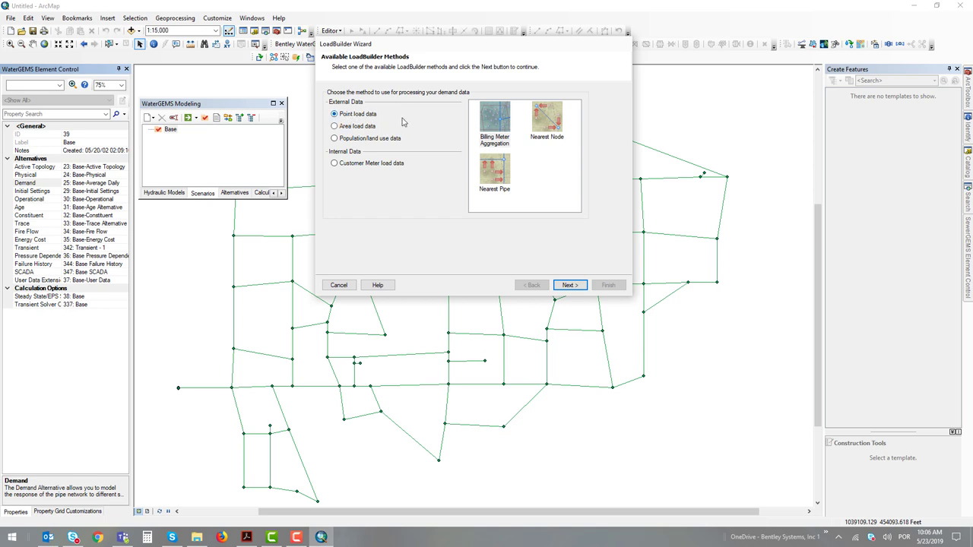
- Select Nearest Node as the LoadBuilder method for point load data
left_click(556, 131)
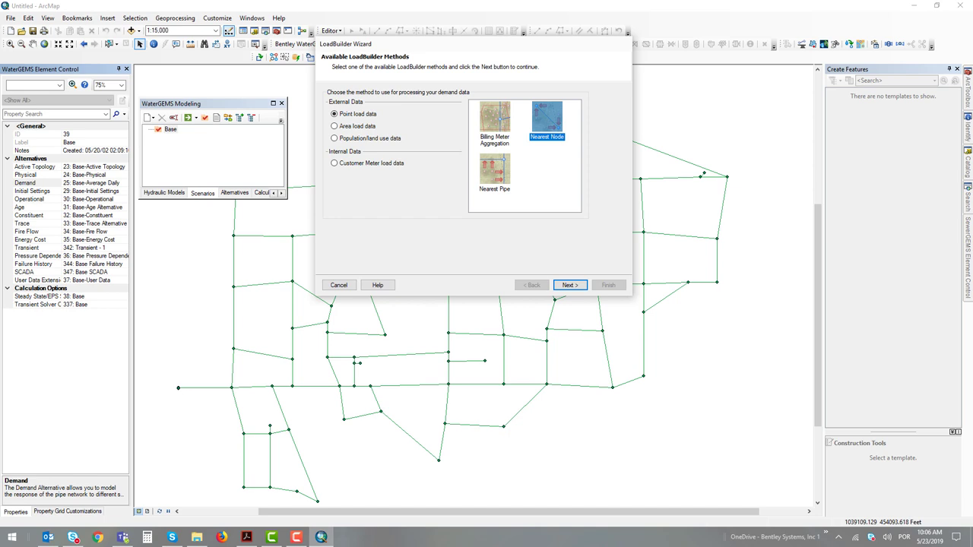
- On the Nearest Node page, set the Node Layer to the Junction feature class from the Workshop14 geodatabase
left_click(571, 285)
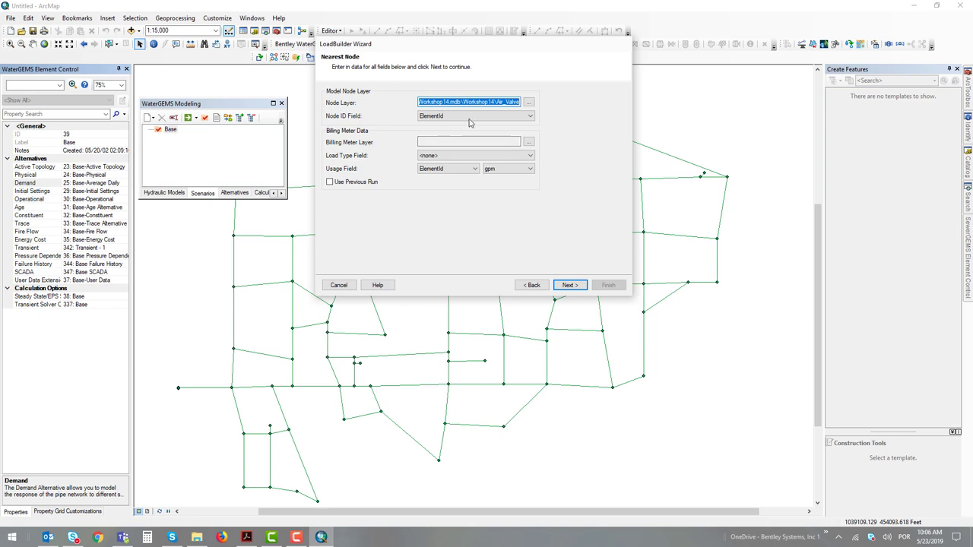
left_click(529, 102)
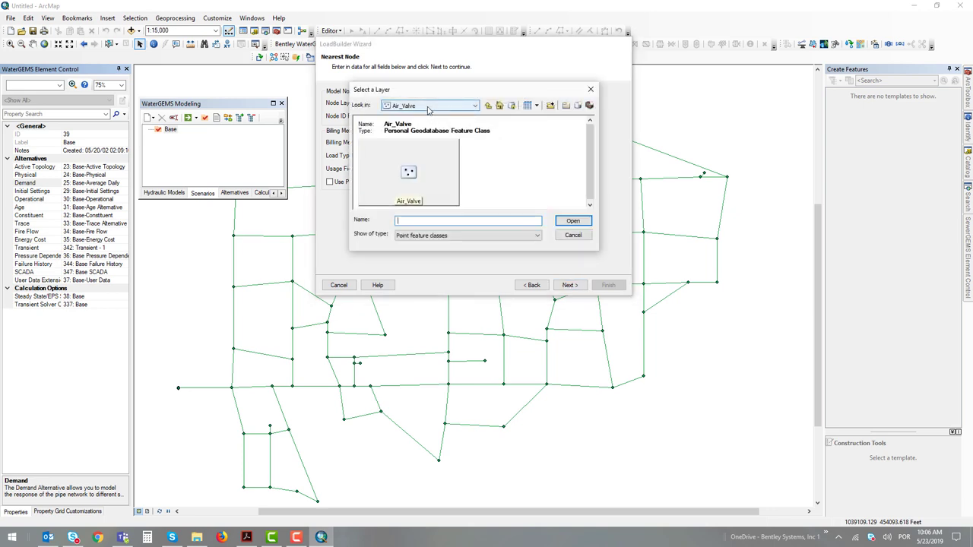
left_click(428, 107)
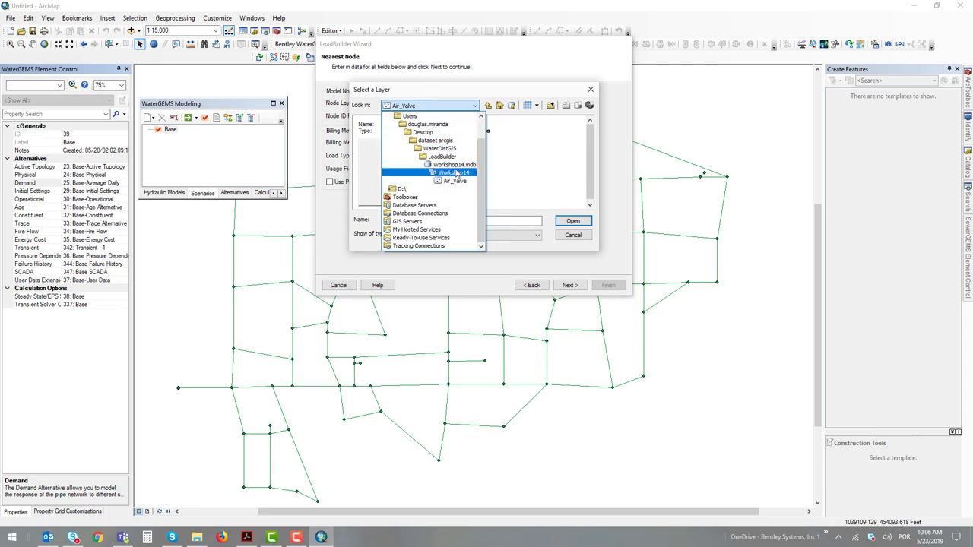
left_click(455, 178)
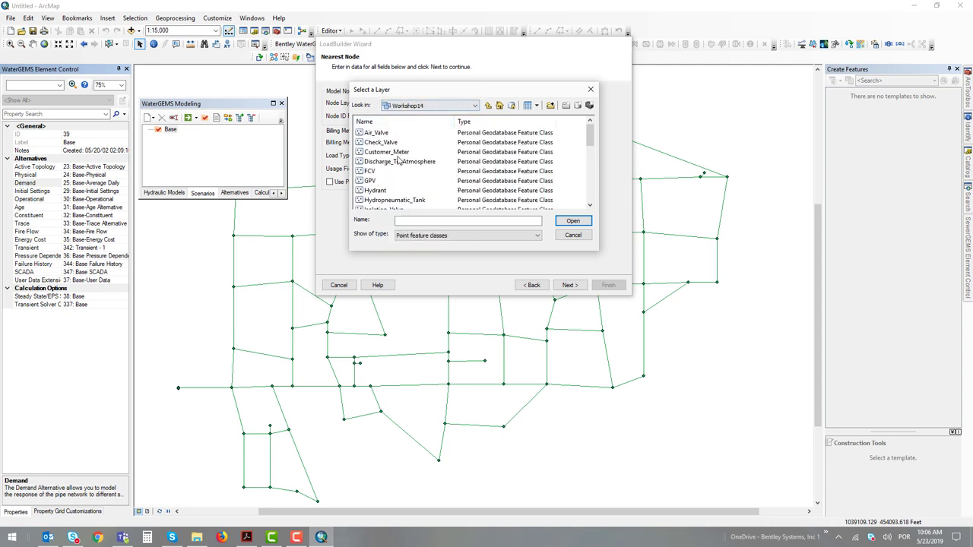
scroll(396, 156, "down", 4)
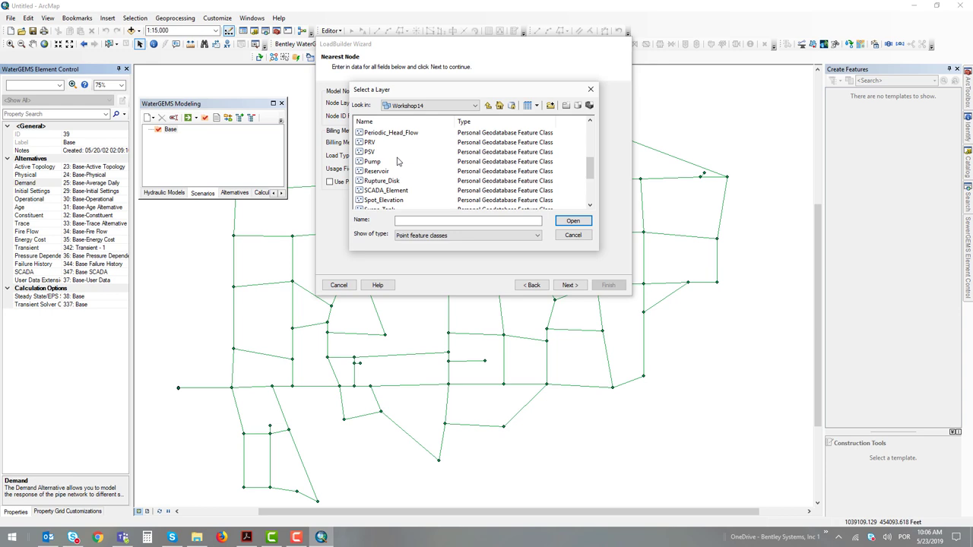
scroll(397, 161, "down", 2)
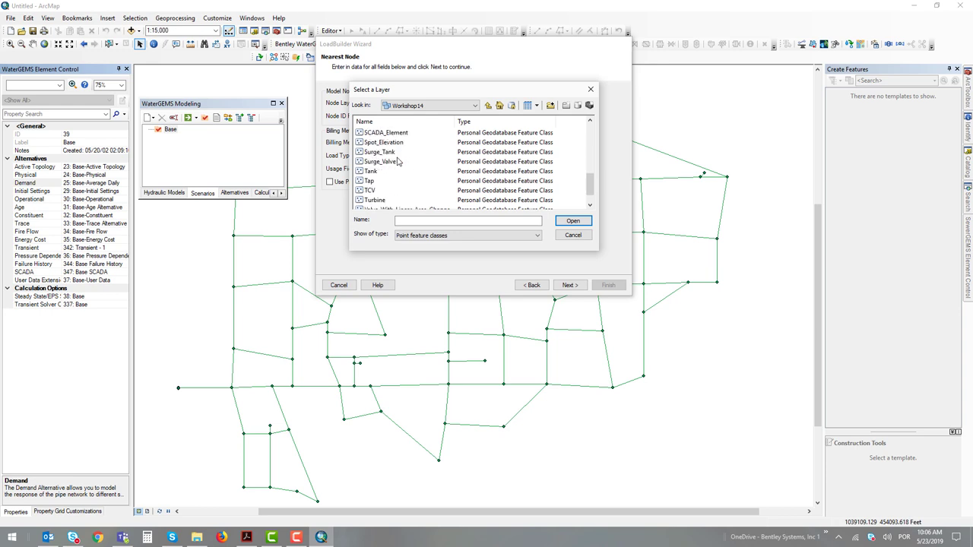
scroll(397, 161, "up", 4)
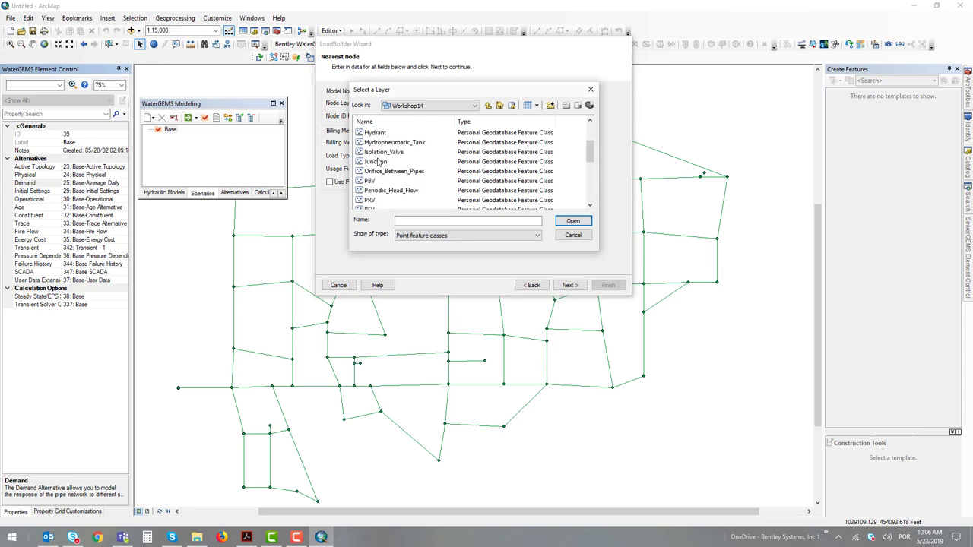
left_click(378, 162)
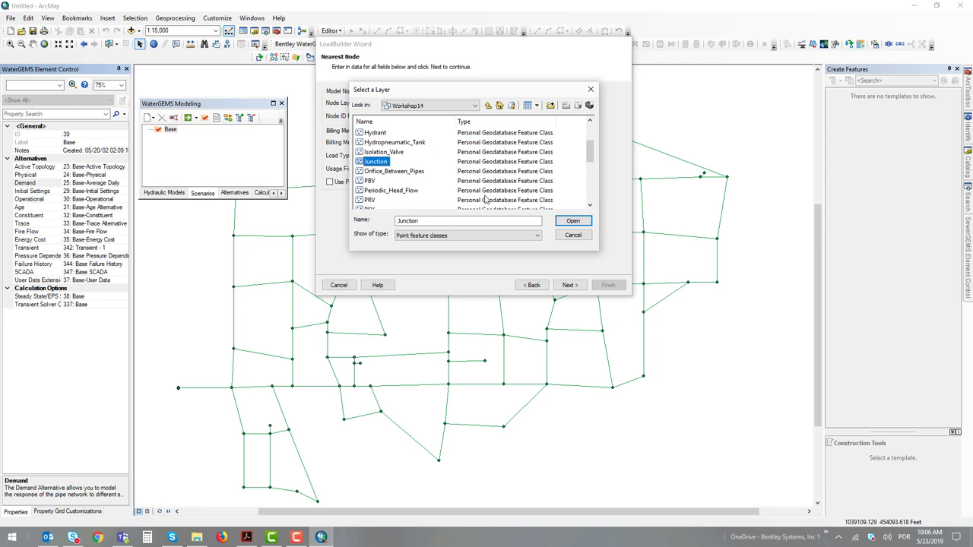
left_click(574, 222)
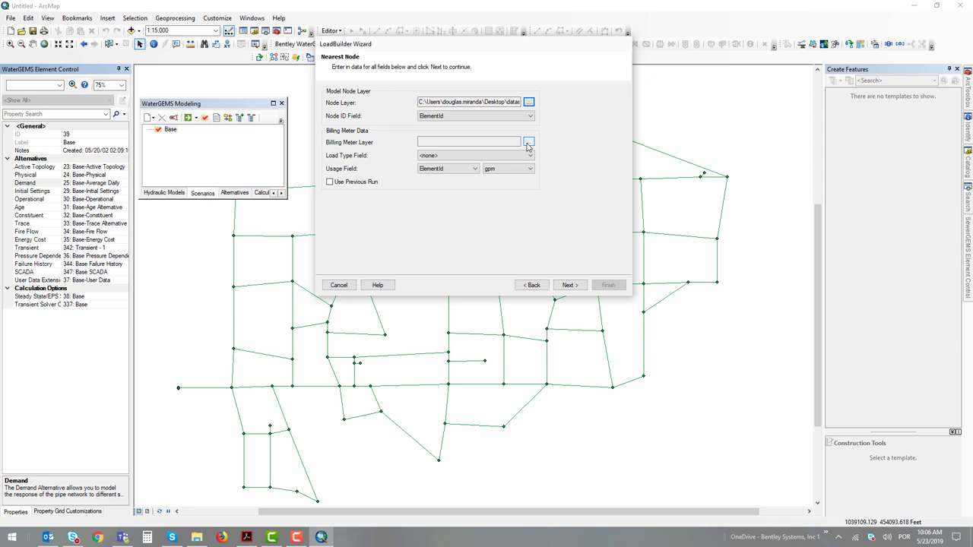
- Set Meter.shp from WaterDistGIS\LoadBuilder as the billing meter layer
left_click(529, 142)
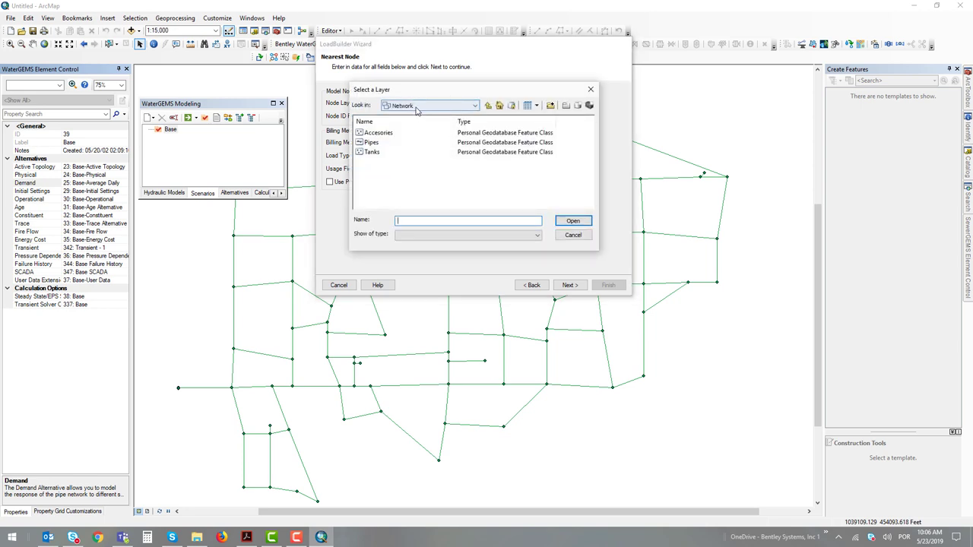
left_click(416, 107)
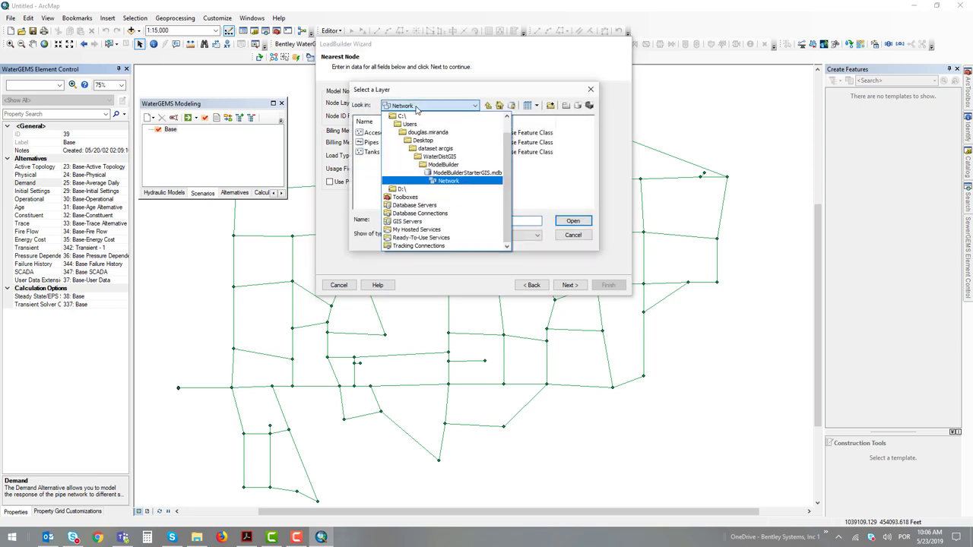
left_click(439, 157)
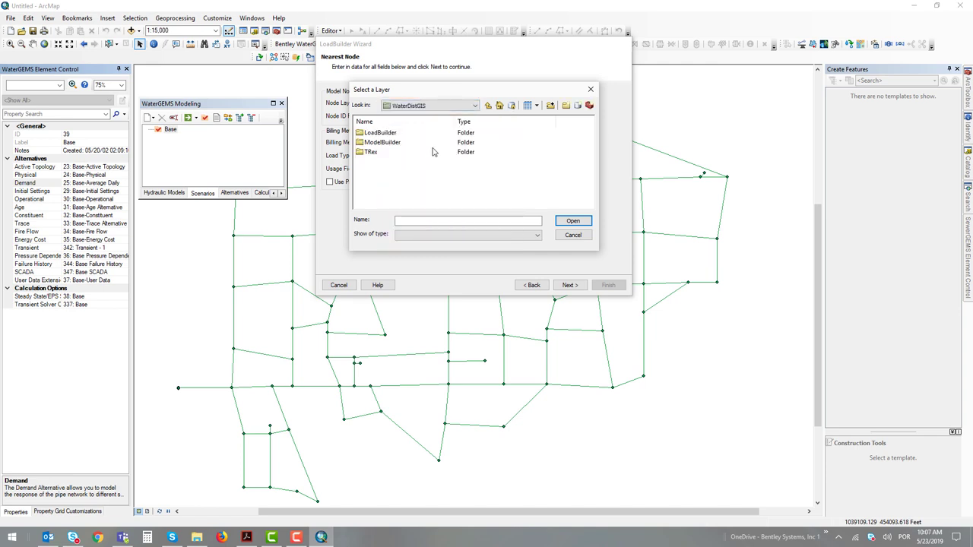
left_click_drag(426, 92, 476, 118)
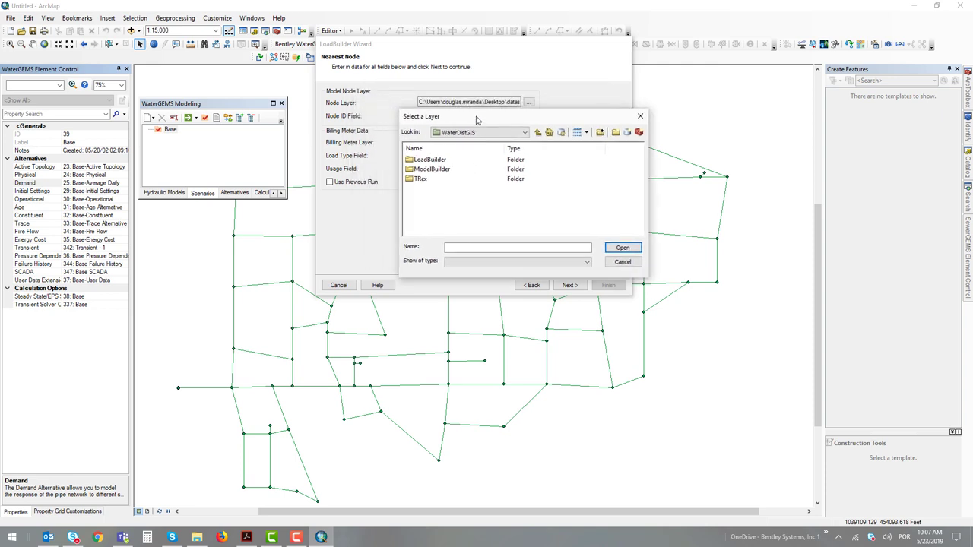
double_click(438, 160)
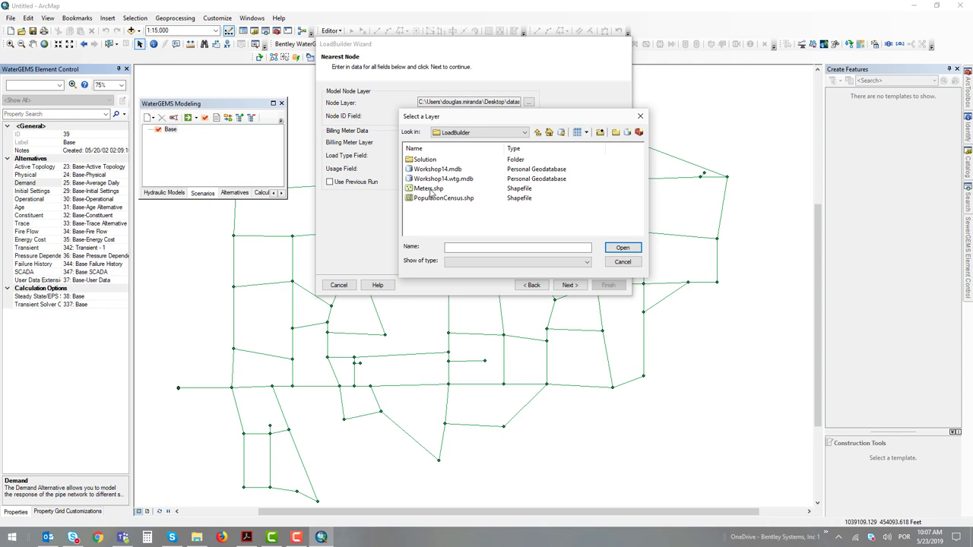
double_click(428, 189)
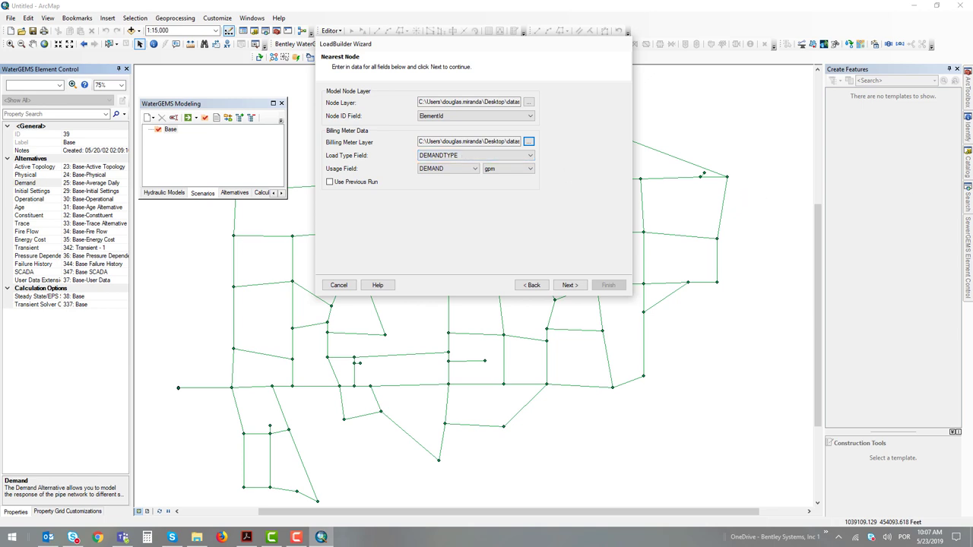
- Set Load Type Field to <none>, keep DEMAND as usage, and calculate the 1,088.60 gpm load summary
left_click(475, 158)
left_click(444, 178)
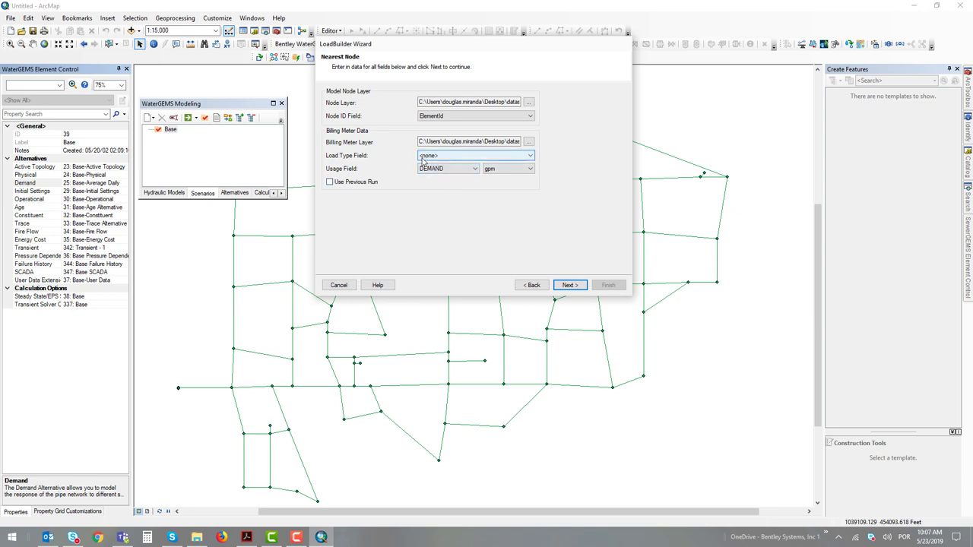
left_click(466, 173)
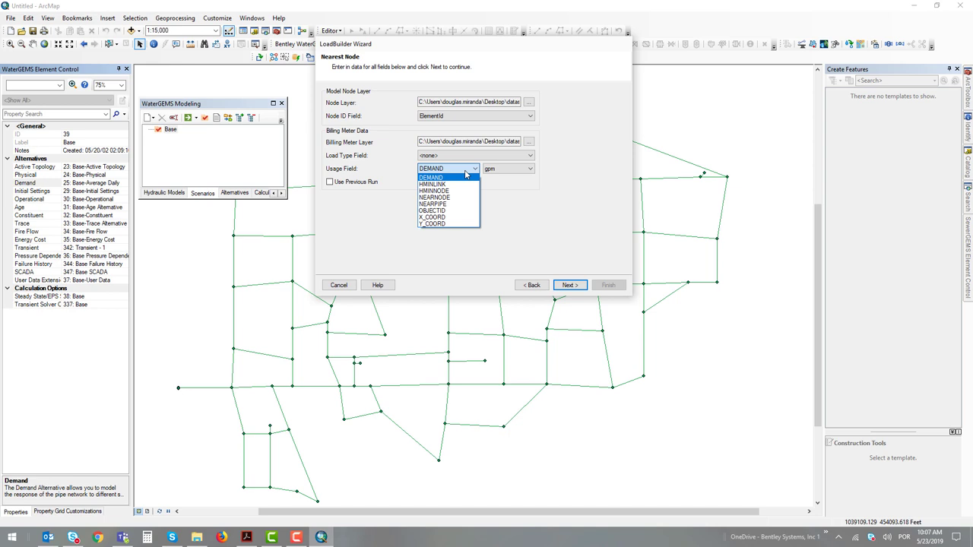
left_click(466, 177)
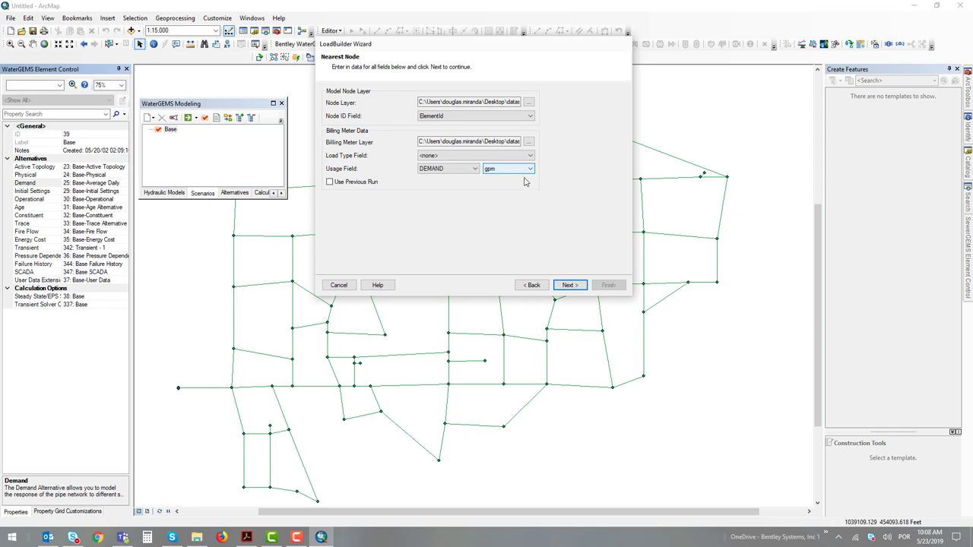
left_click(564, 288)
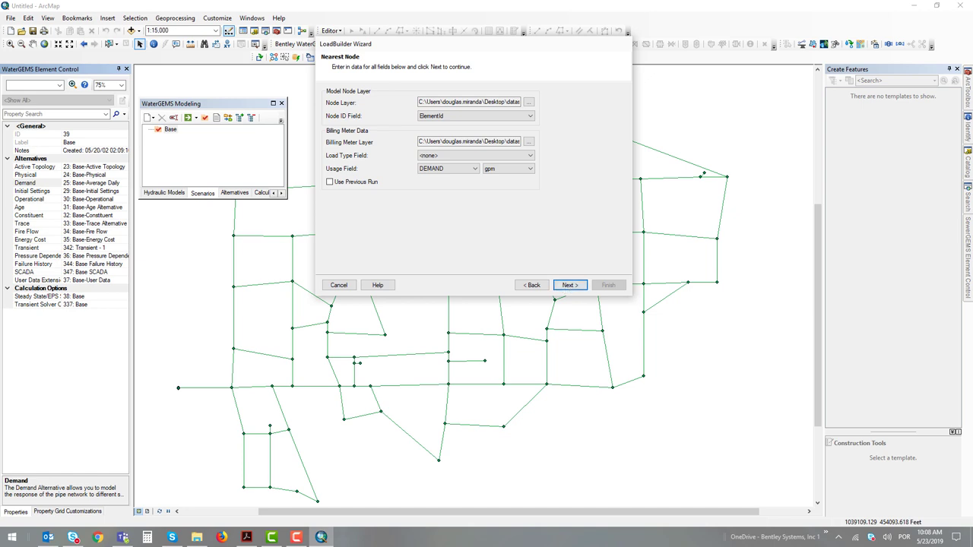
left_click(564, 286)
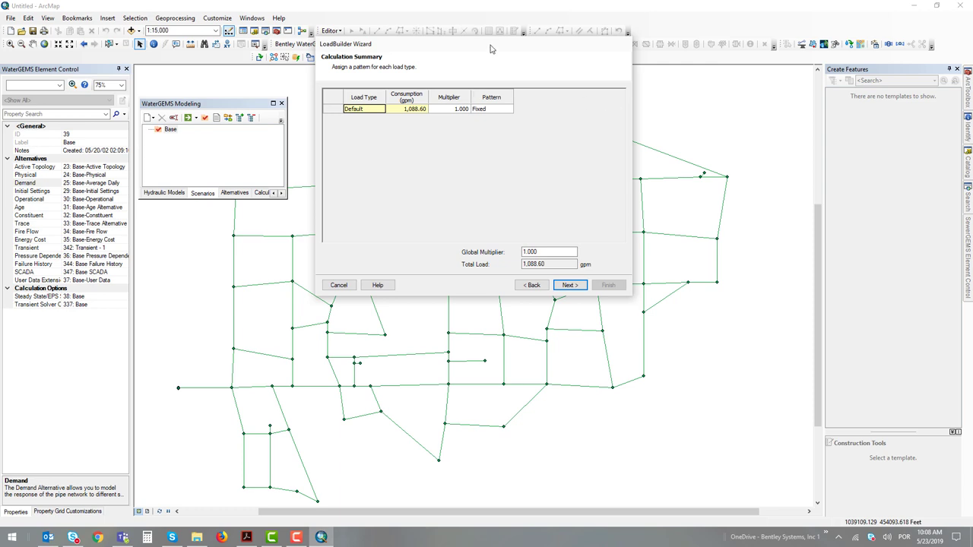
left_click_drag(492, 46, 490, 95)
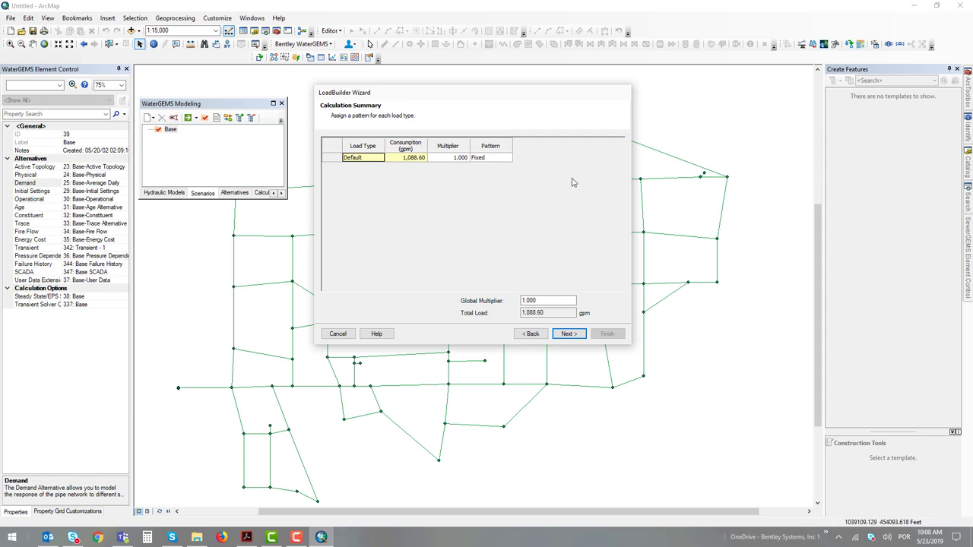
left_click(412, 158)
- Change the global multiplier to 1.176 and preview the per-node demands
double_click(572, 301)
type("1.176")
left_click(572, 334)
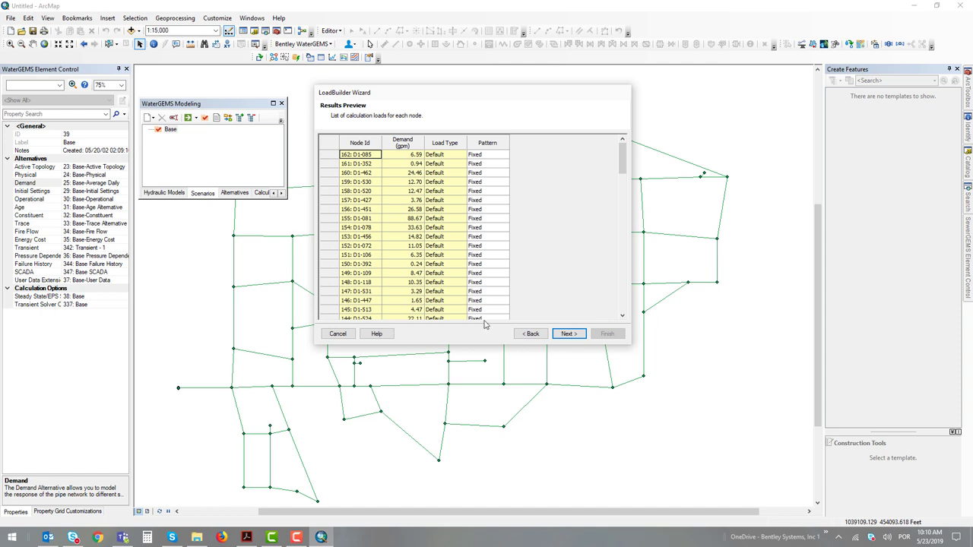
- Label the load export 'Near Node' and export it to a new alternative
left_click(575, 337)
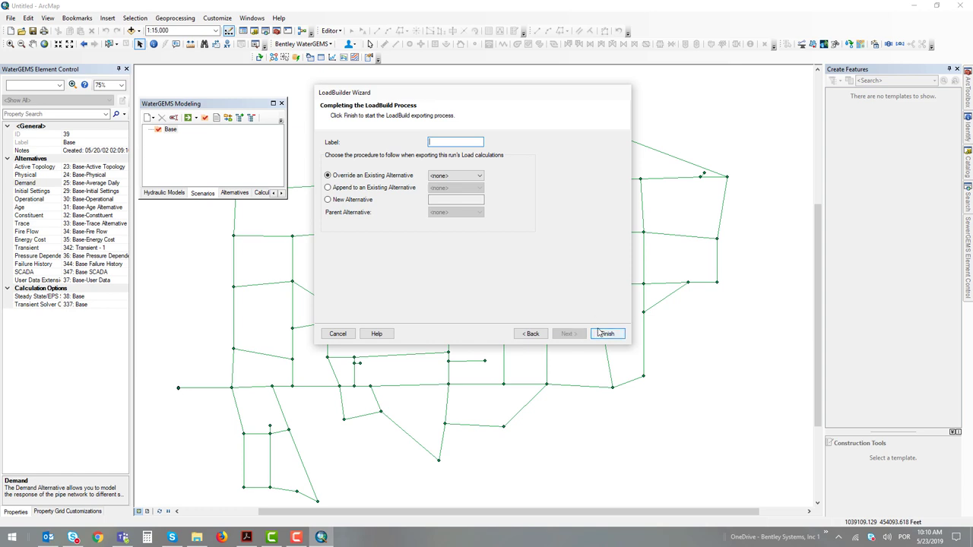
type("Near Node")
left_click(328, 199)
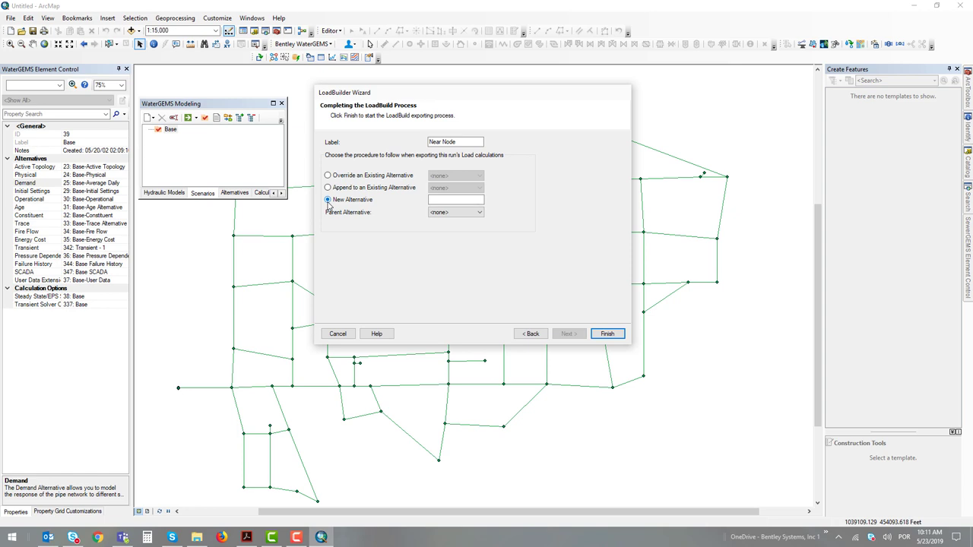
- Name the new alternative Near Node, with parent 25: Base-Average Daily, and run the export
left_click(432, 199)
type("Near Node")
left_click(441, 213)
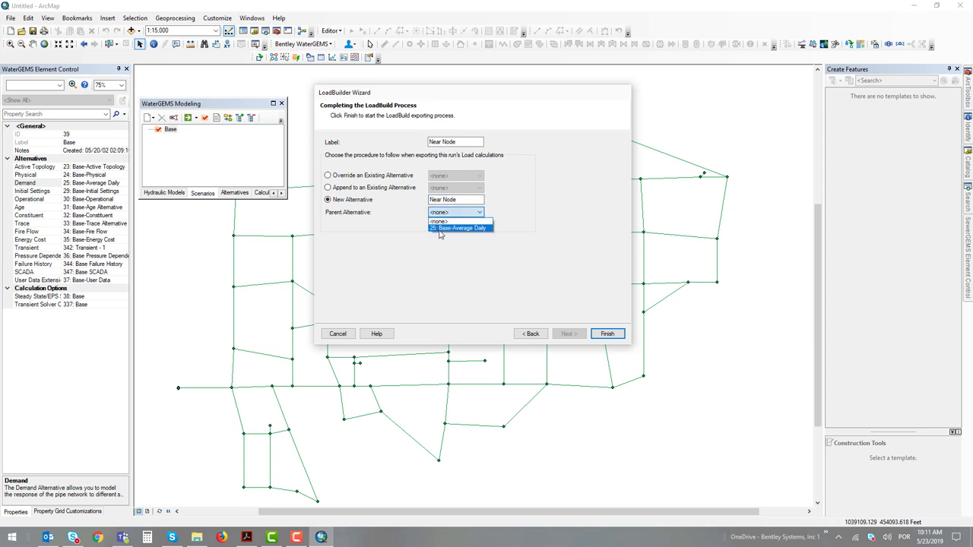
left_click(438, 229)
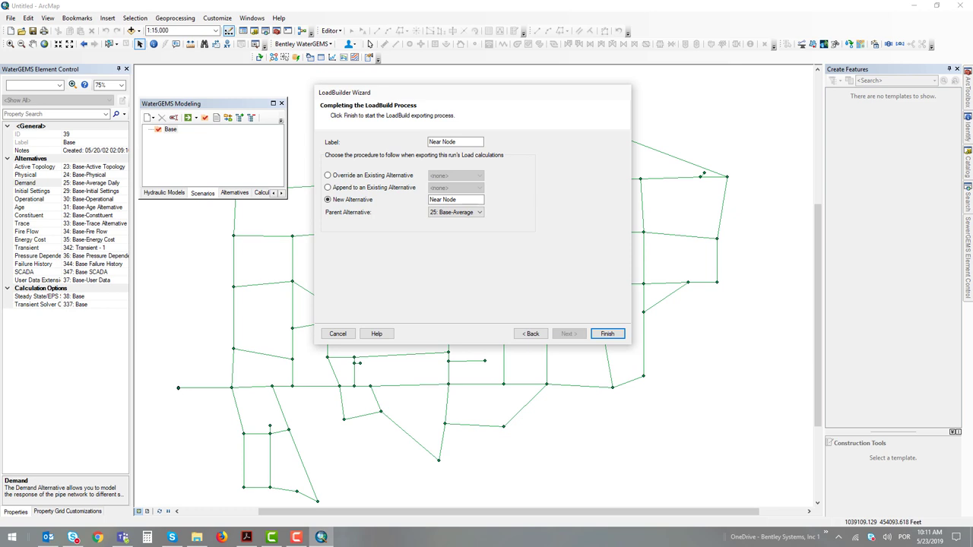
left_click(612, 334)
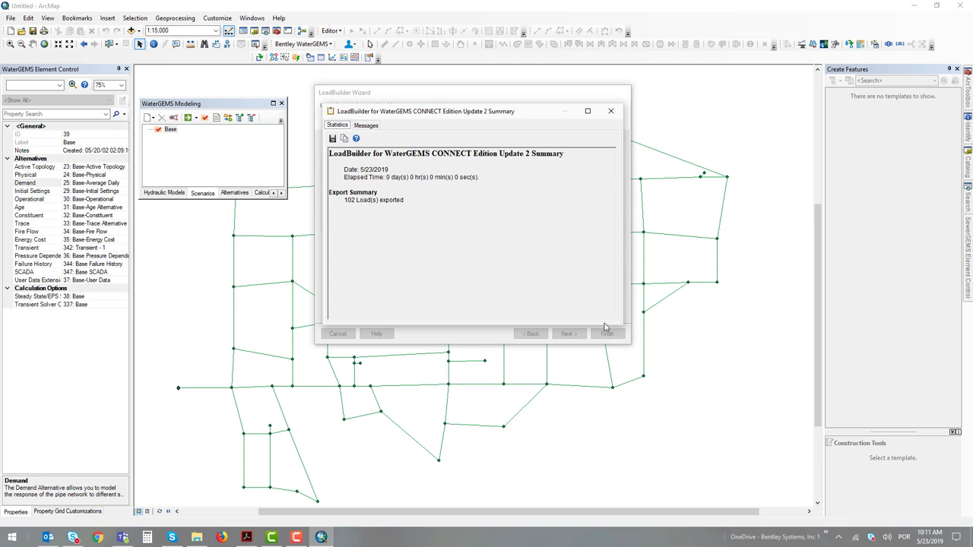
- Close the export summary and LoadBuilder list, then bring up the Base scenario's New submenu
left_click(615, 113)
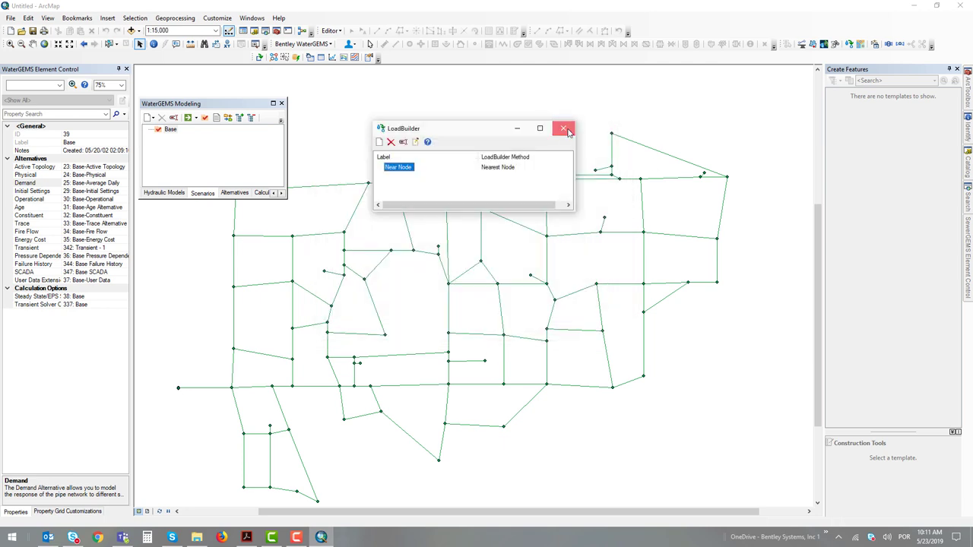
left_click(563, 129)
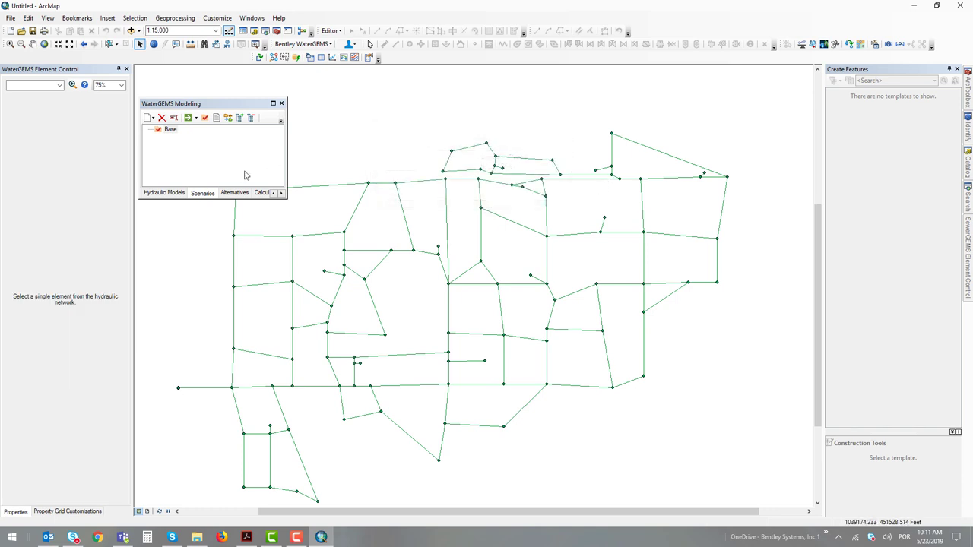
left_click_drag(171, 104, 214, 93)
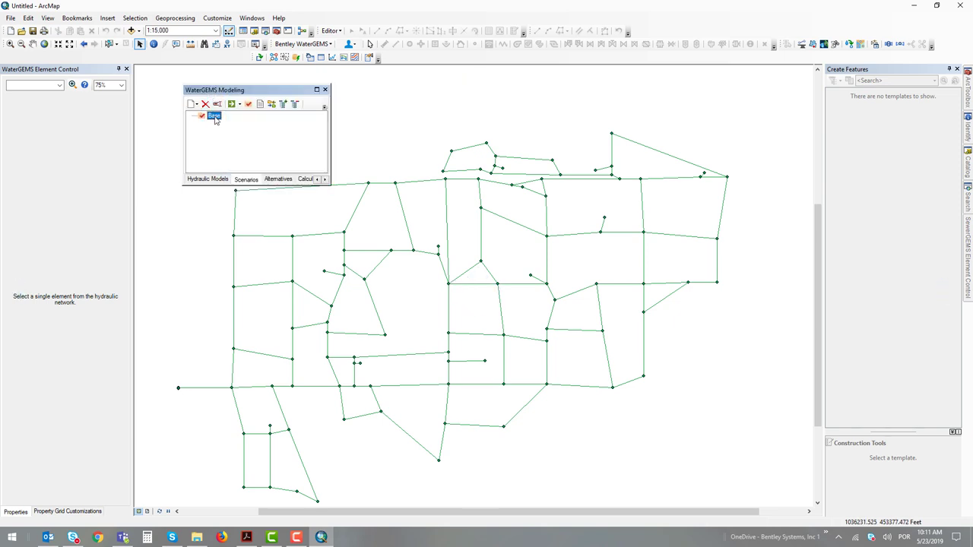
right_click(215, 119)
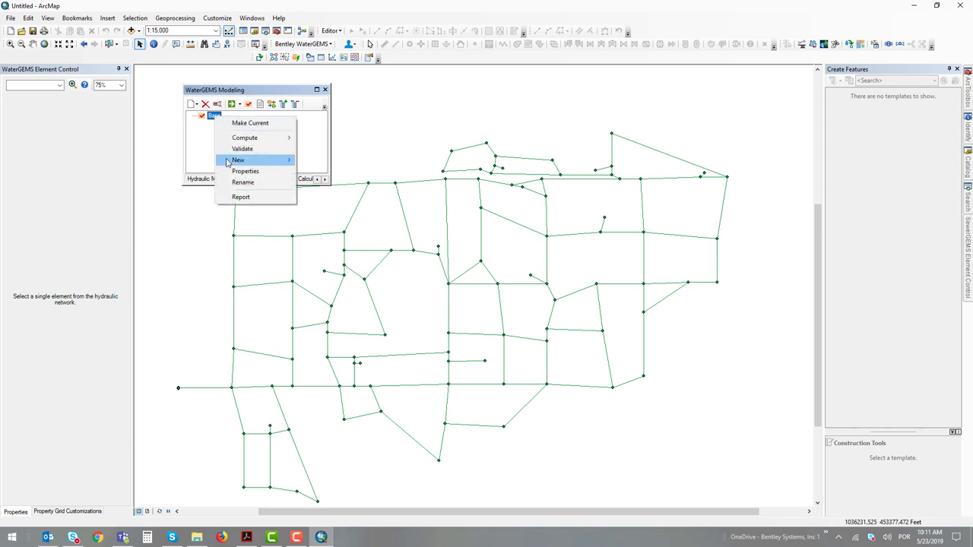
mouse_move(230, 163)
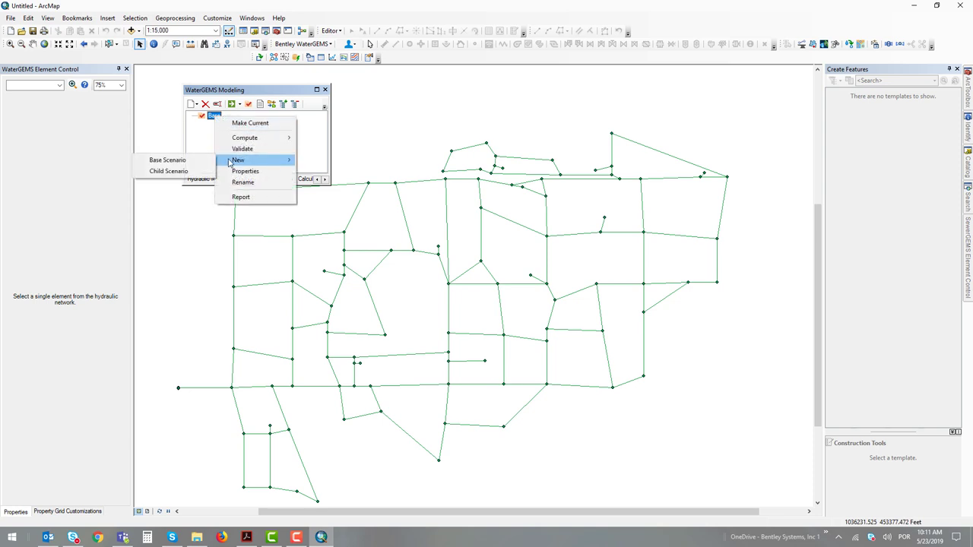
- Create a child scenario under Base named 'Near Node'
left_click(171, 173)
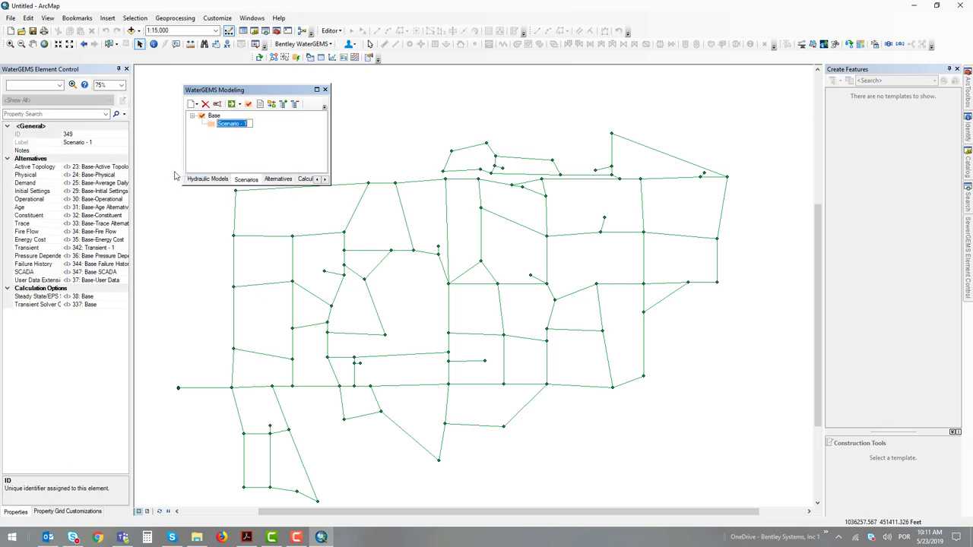
type("Near Node")
key("Return")
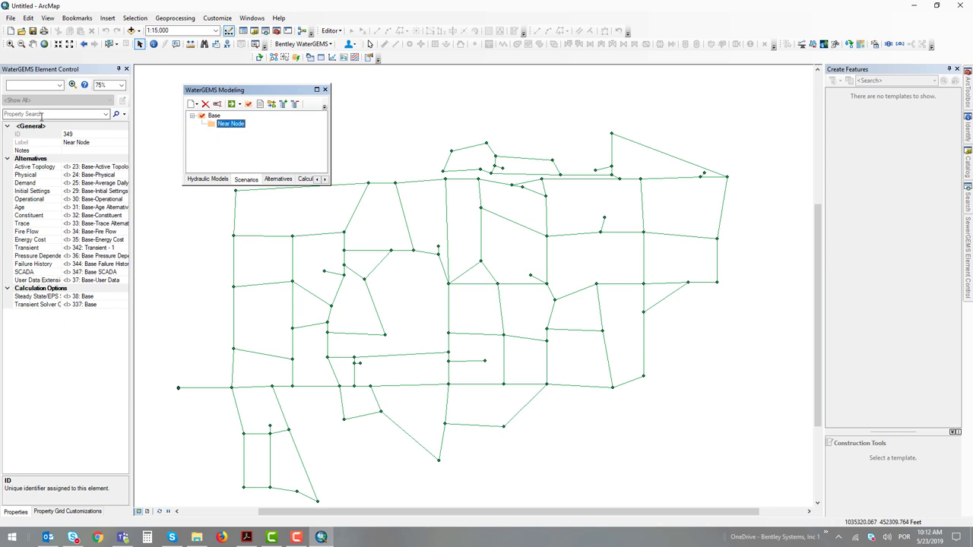
- Set the scenario's Demand alternative to 348: Near Node
left_click(28, 184)
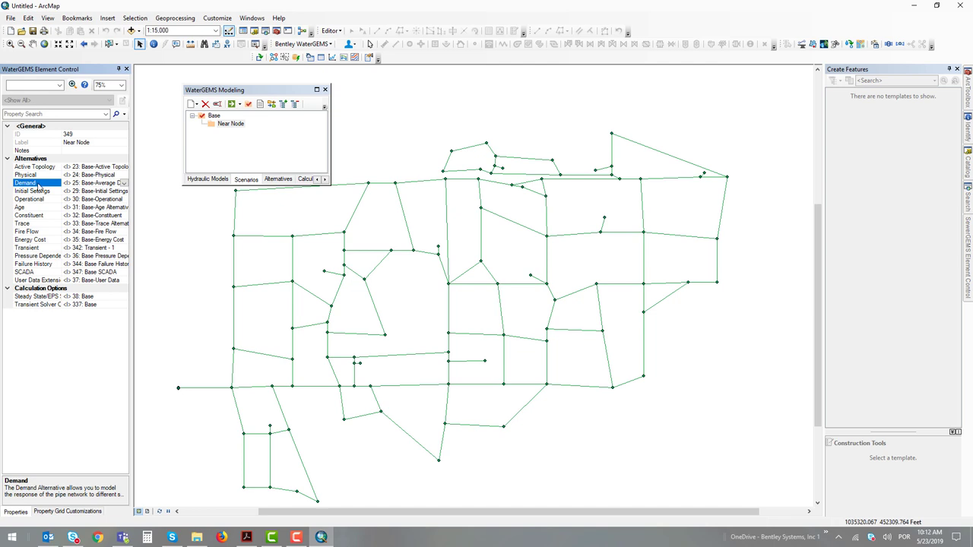
left_click(123, 183)
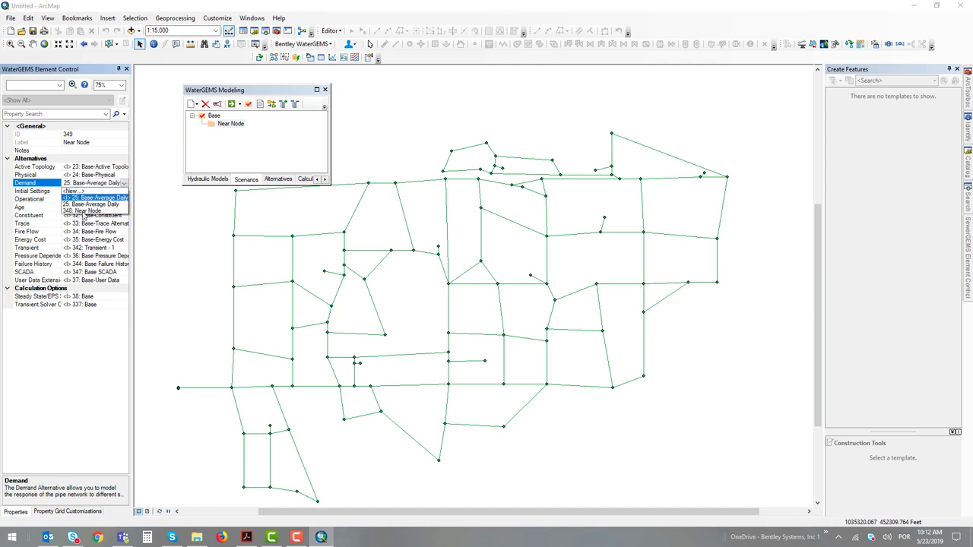
left_click(84, 210)
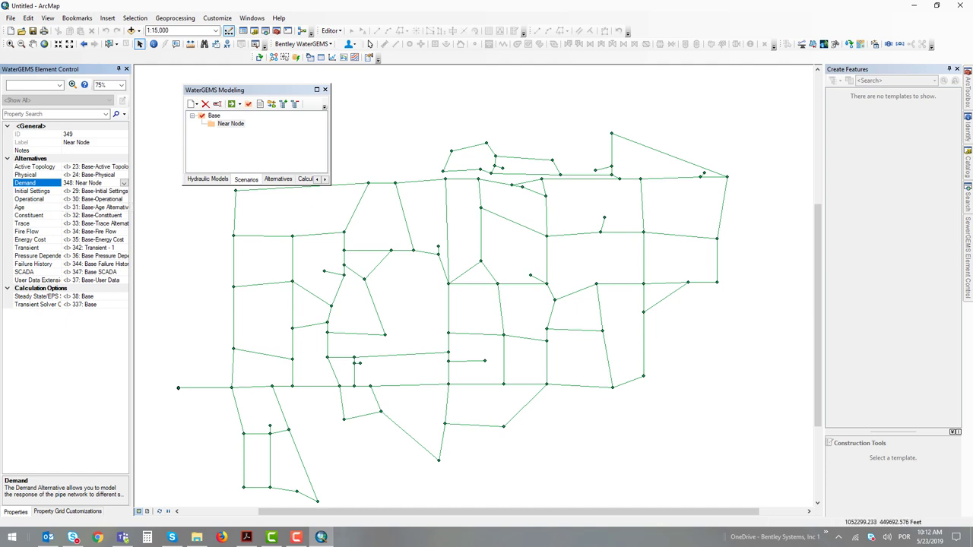
- Make Near Node current, compute it (1,280.19 gpm outflow), and close the summary
right_click(226, 126)
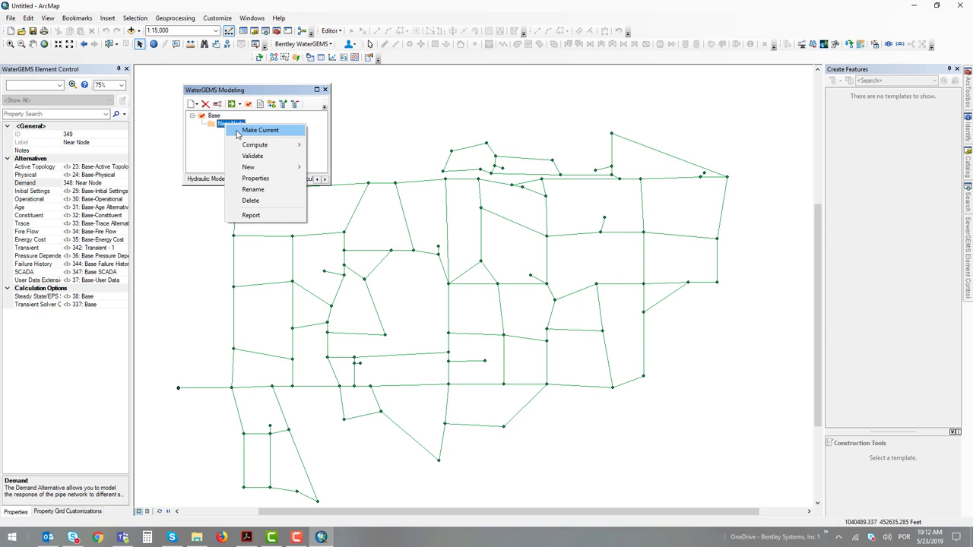
left_click(259, 131)
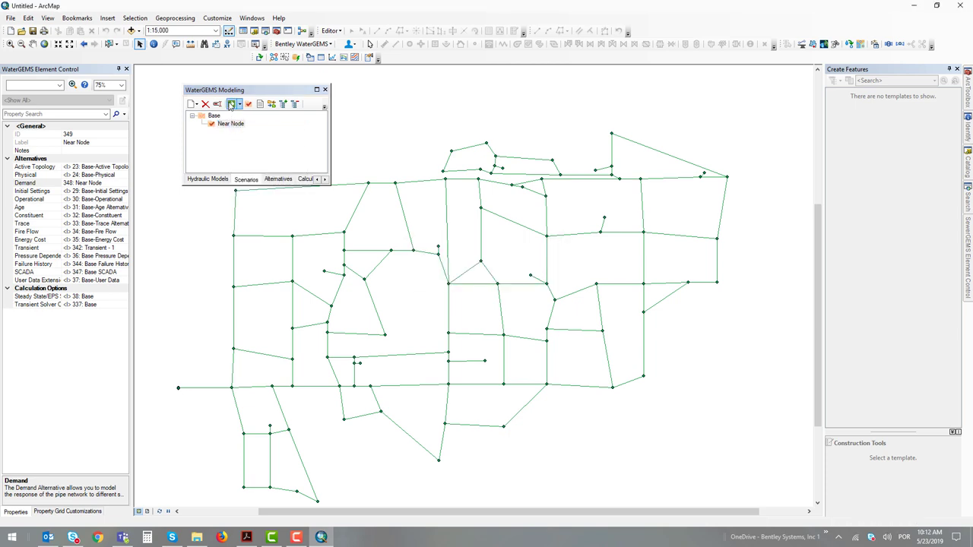
left_click(232, 104)
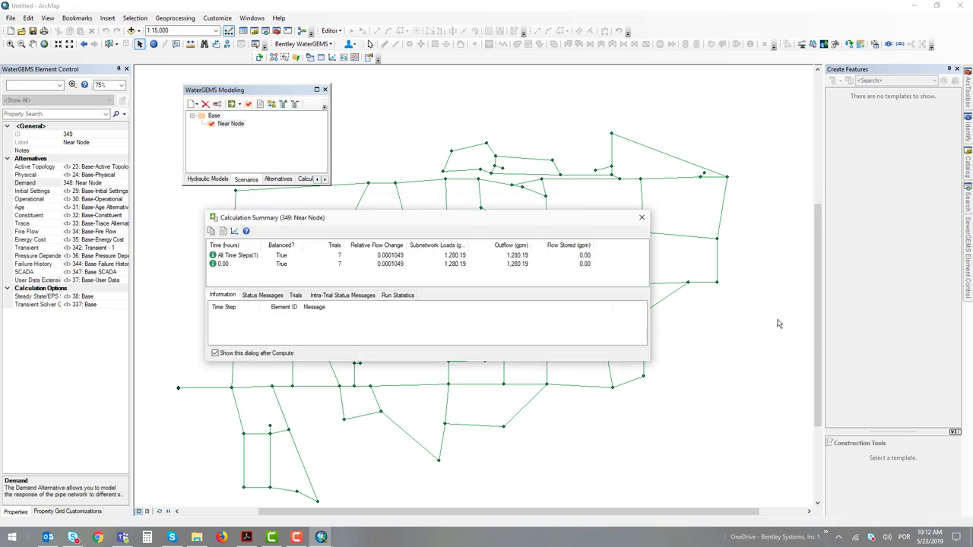
left_click(642, 219)
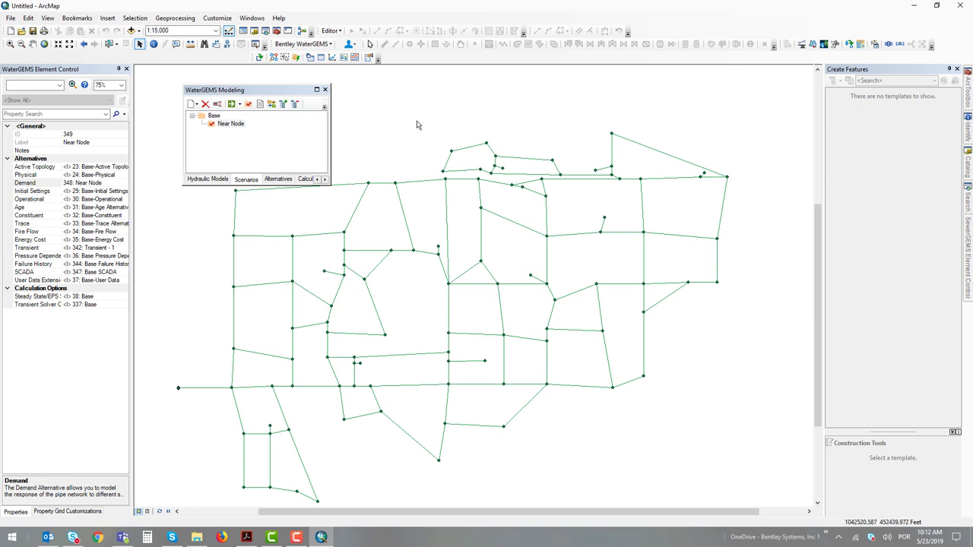
- Start a new LoadBuilder run from WaterGEMS Tools using the Nearest Pipe method
left_click(303, 44)
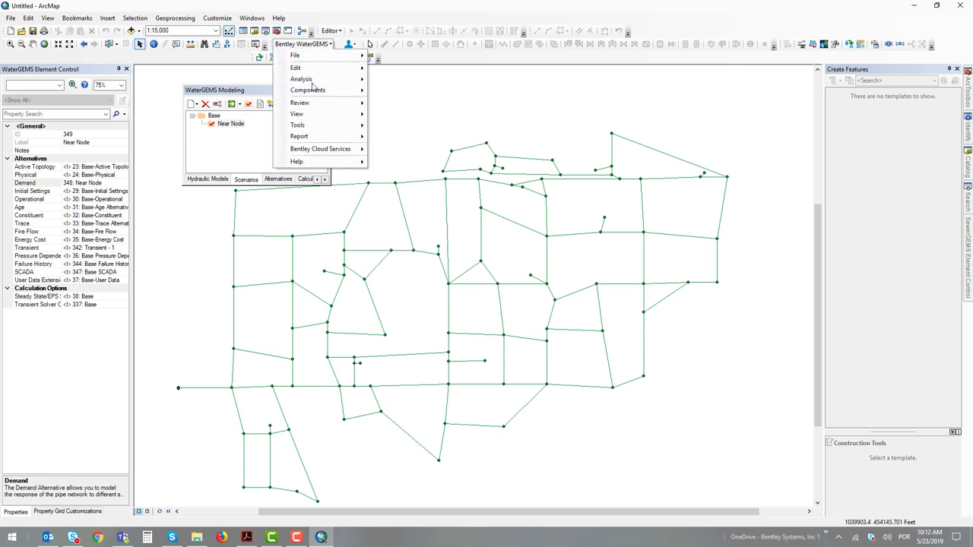
mouse_move(312, 126)
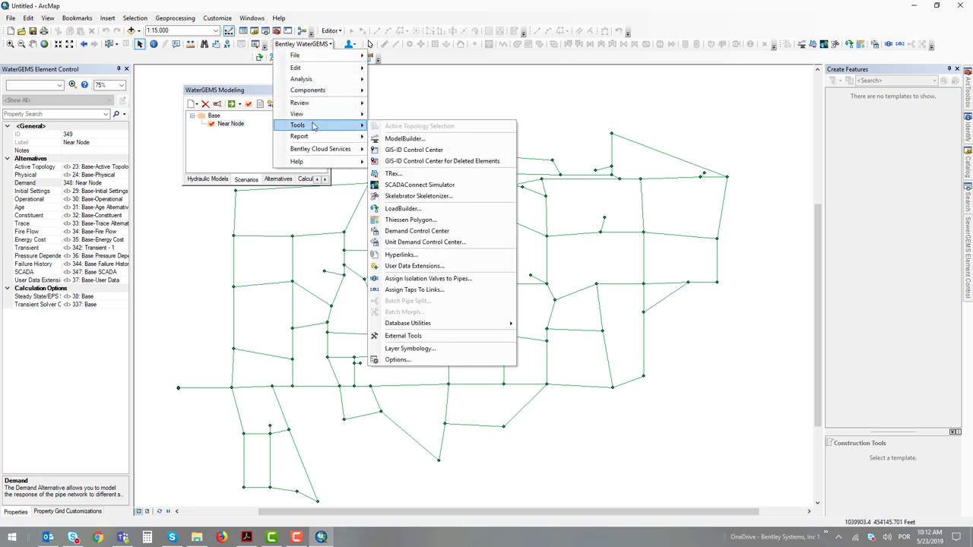
left_click(403, 209)
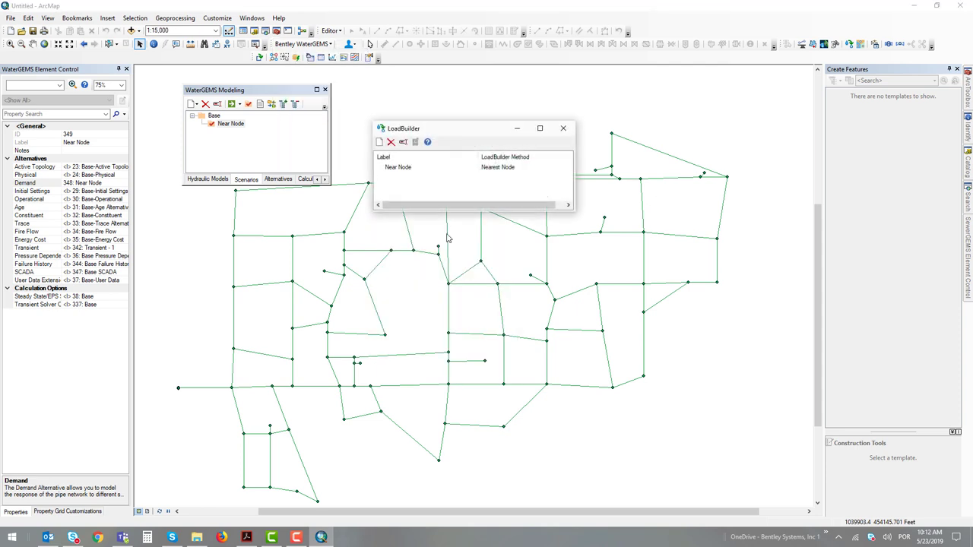
left_click(379, 142)
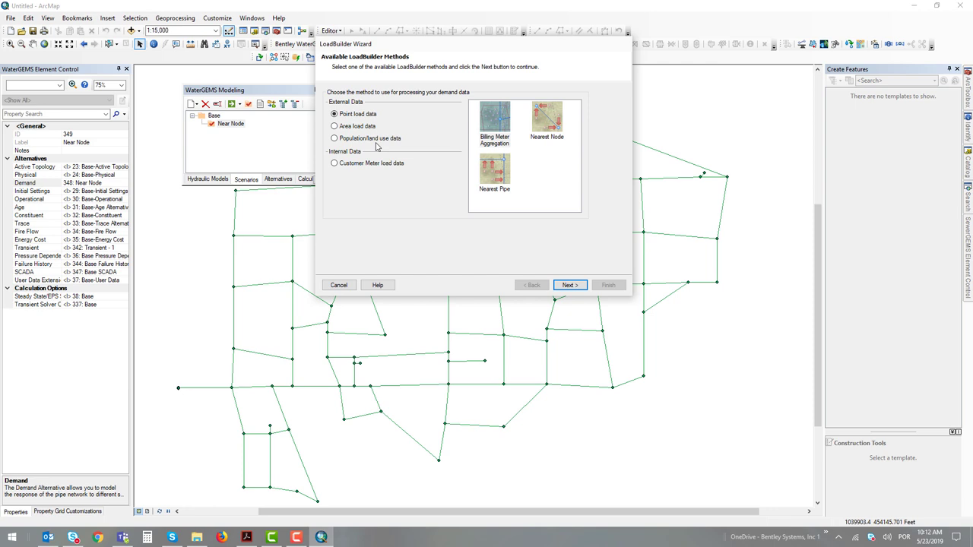
left_click(557, 129)
left_click(501, 168)
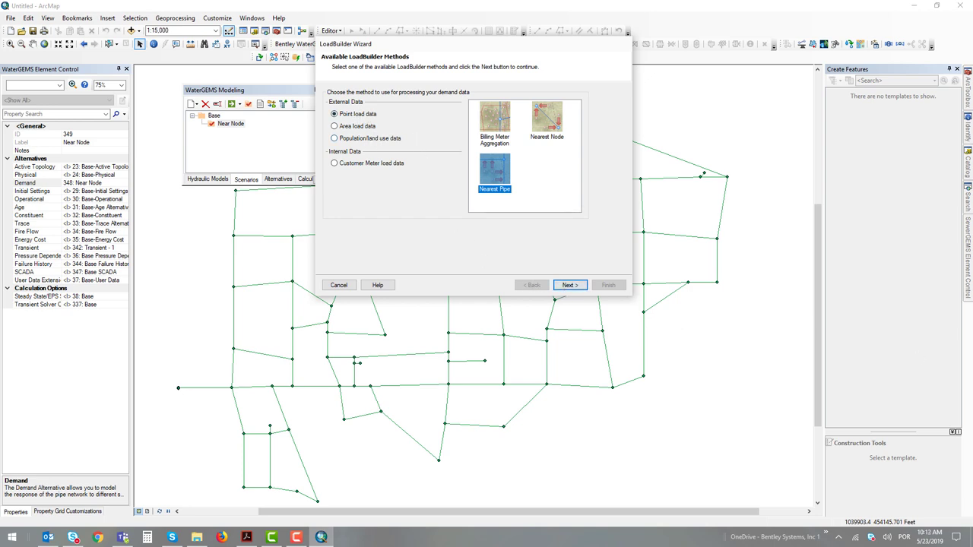
- Set the Pipe feature class from the Workshop14 geodatabase as the pipe layer
left_click(576, 291)
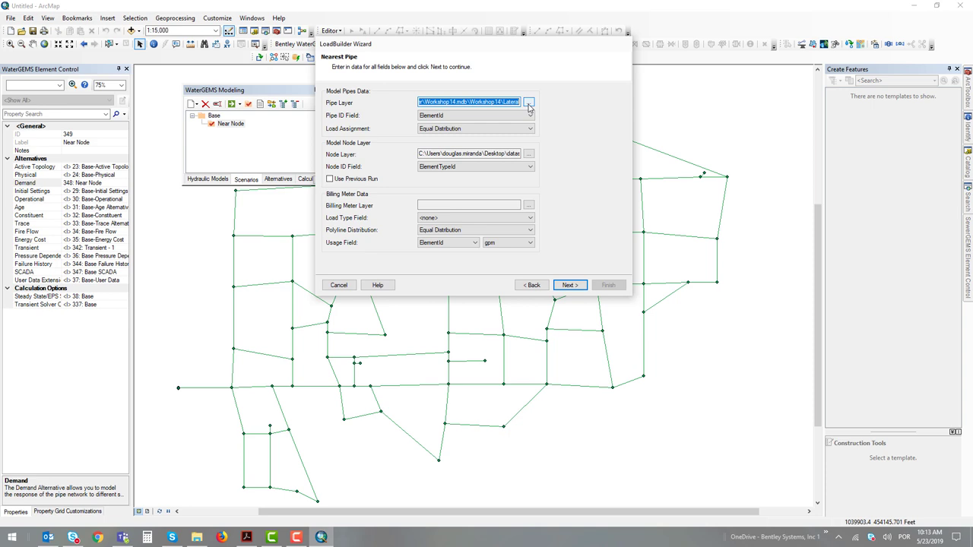
left_click(529, 103)
left_click(419, 106)
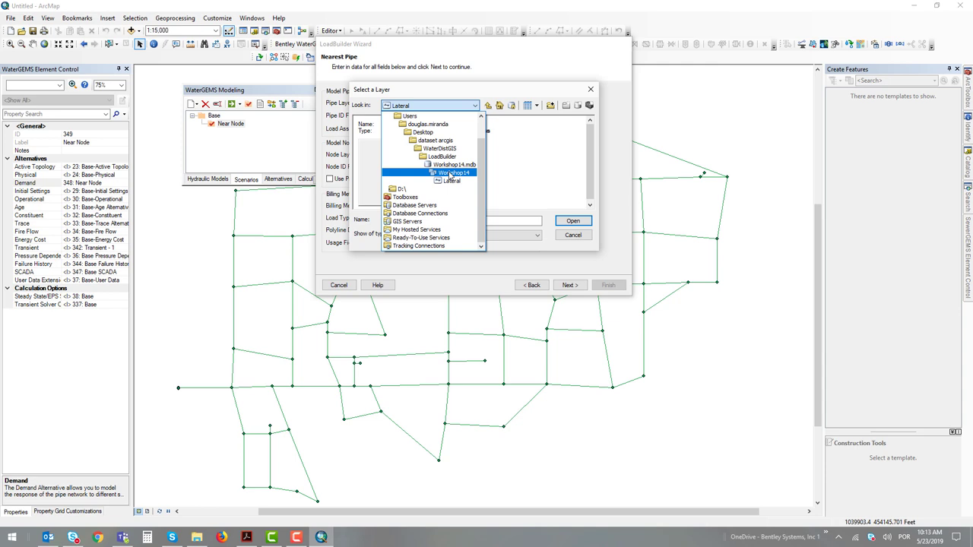
left_click(449, 174)
left_click(370, 143)
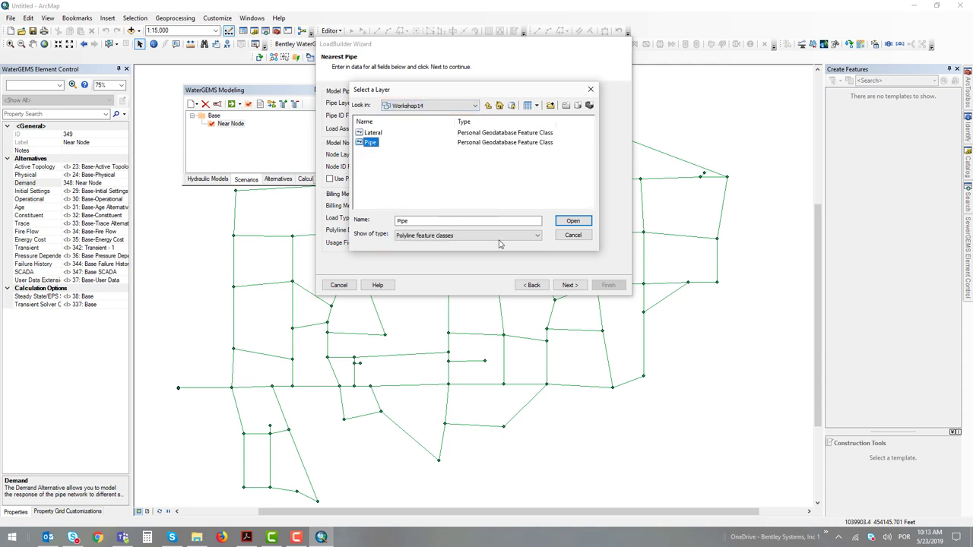
left_click(573, 221)
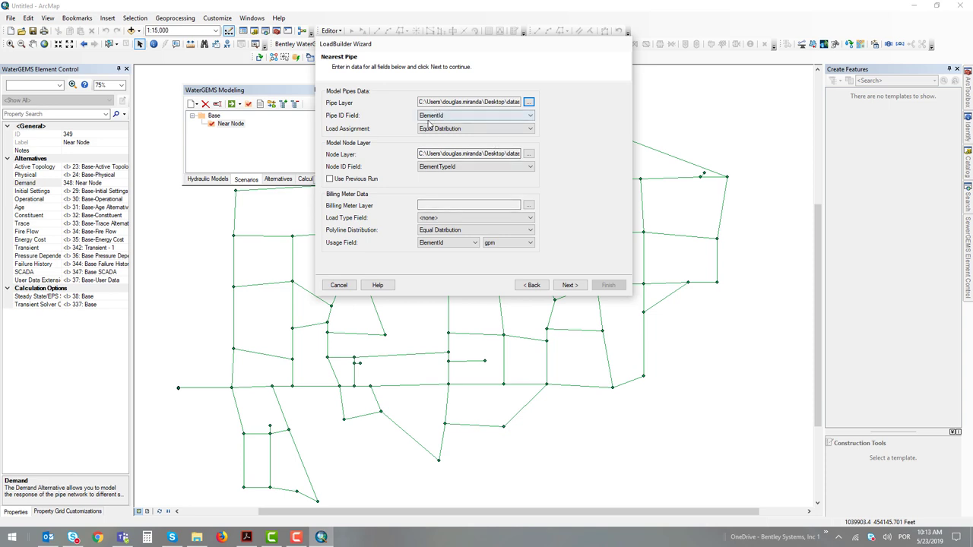
- Set Load Assignment to Distance Weighted
key("Tab")
left_click(452, 131)
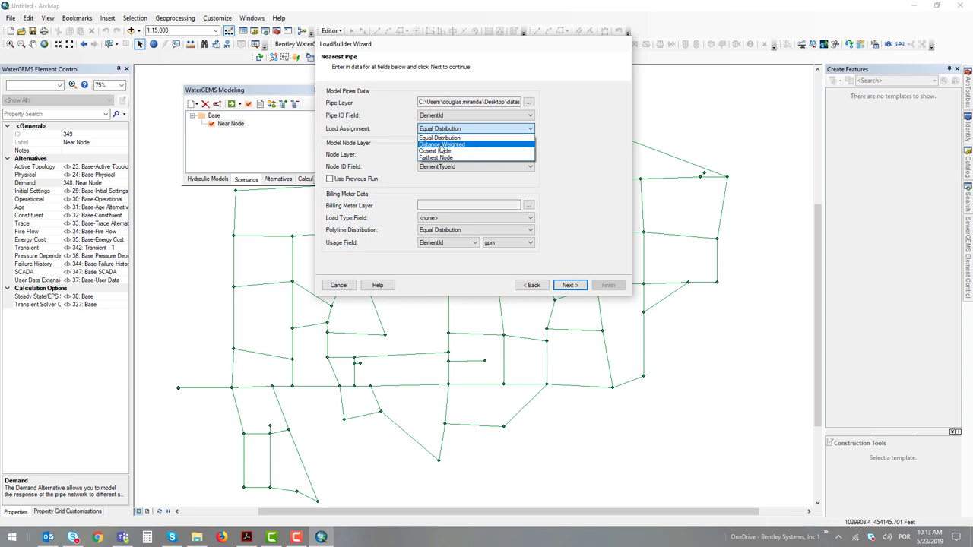
left_click(440, 145)
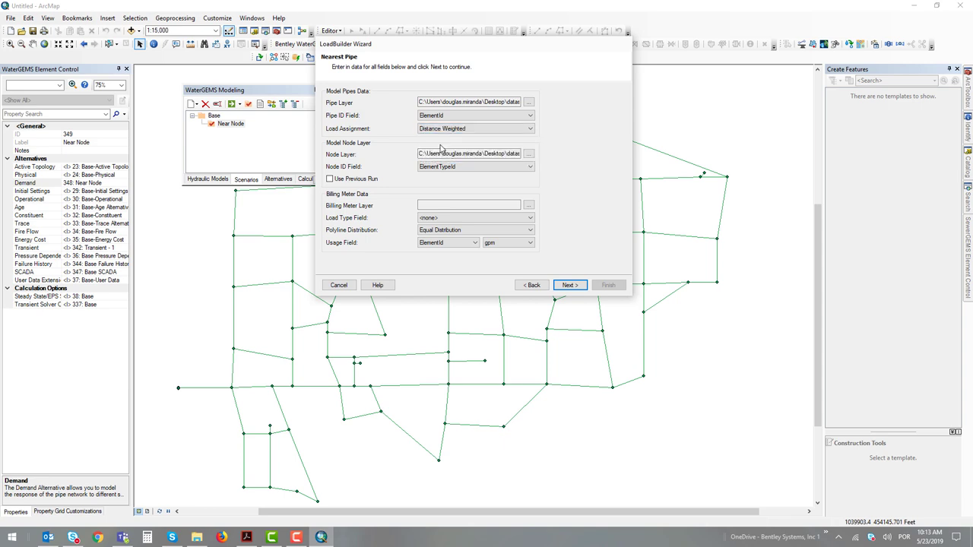
left_click(479, 131)
left_click(383, 131)
- Set the Workshop14 Junction feature class as the node layer
left_click(528, 154)
left_click(396, 105)
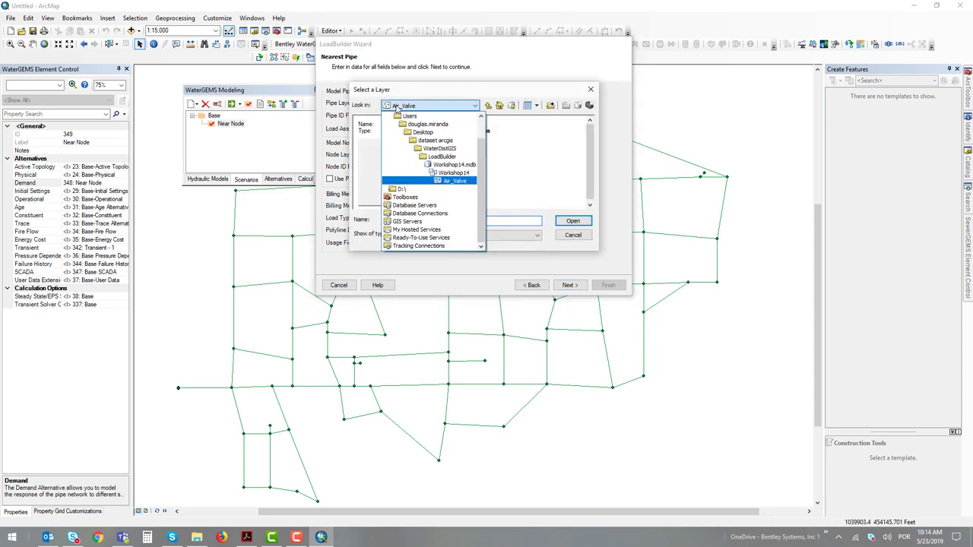
left_click(438, 177)
scroll(393, 183, "down", 3)
left_click(375, 133)
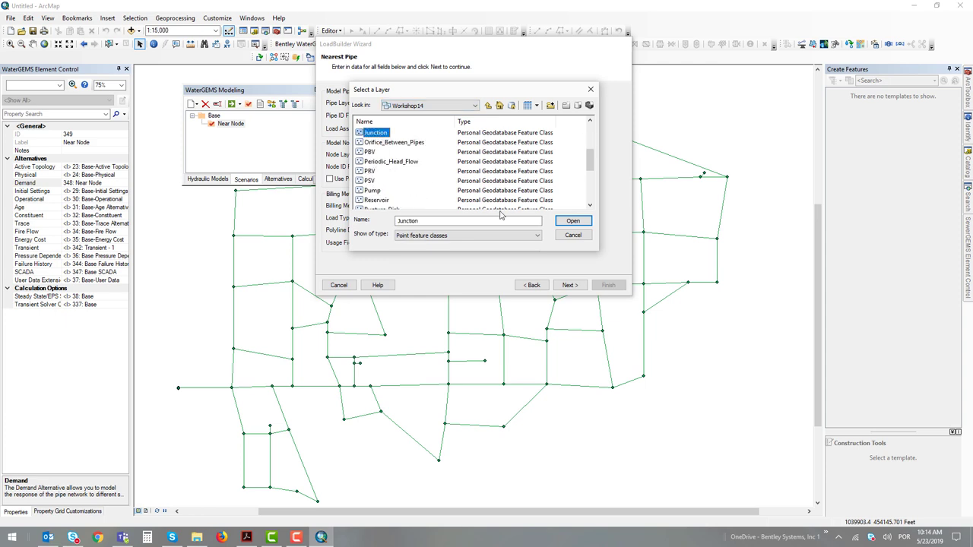
left_click(572, 221)
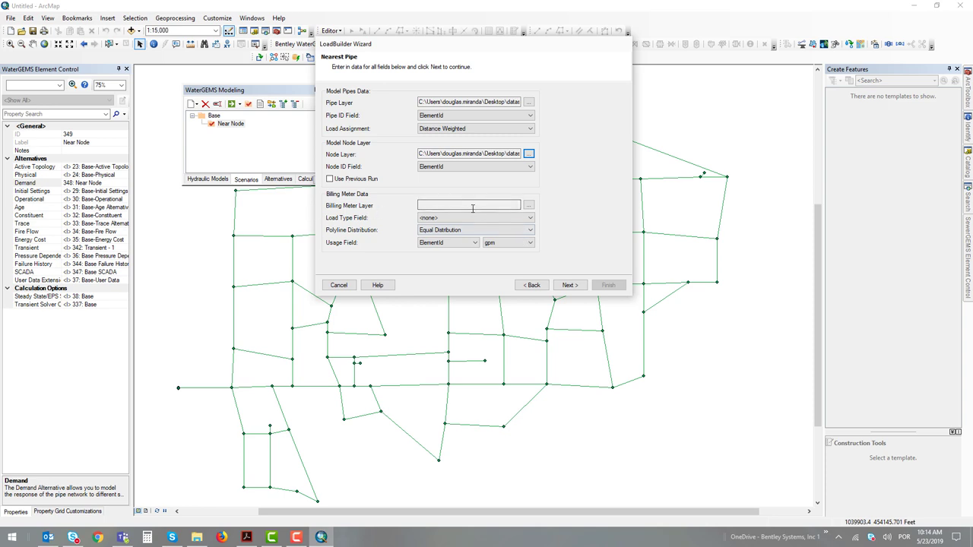
- Set Meters.shp from WaterDistGIS\LoadBuilder as the billing meter layer
left_click(529, 205)
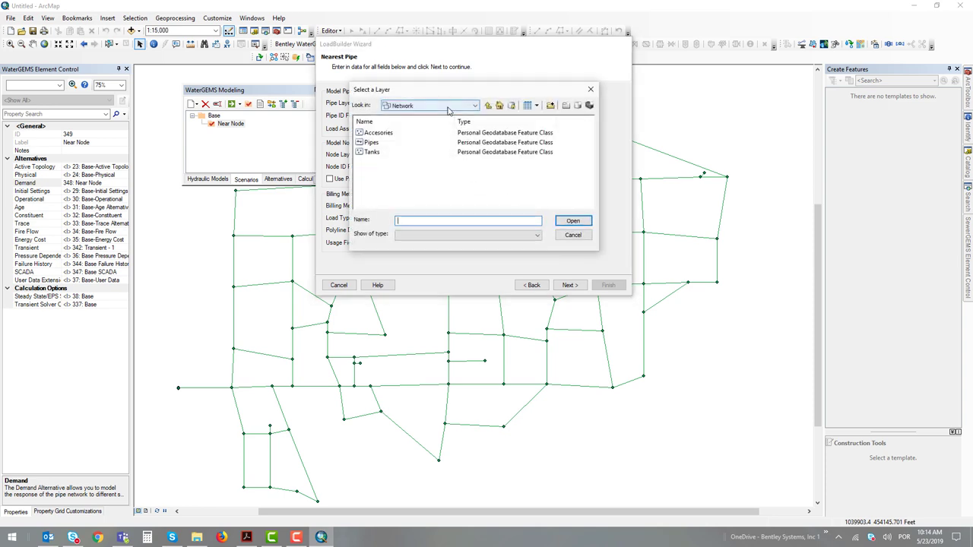
left_click(452, 106)
left_click(439, 156)
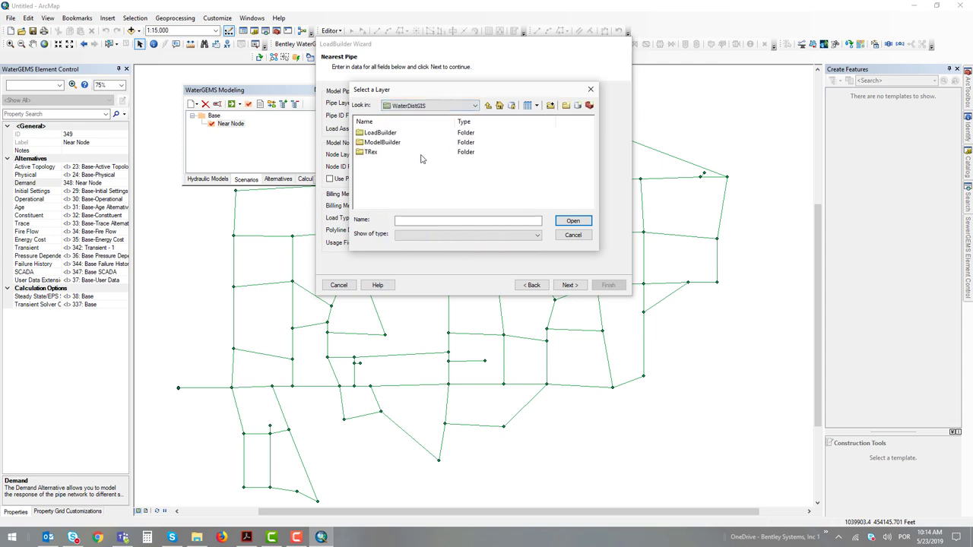
double_click(385, 134)
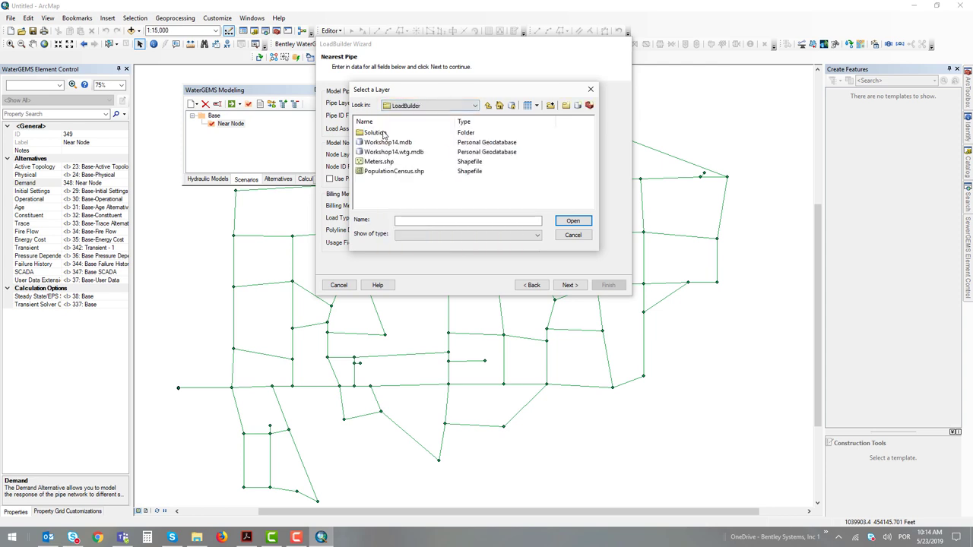
left_click(375, 163)
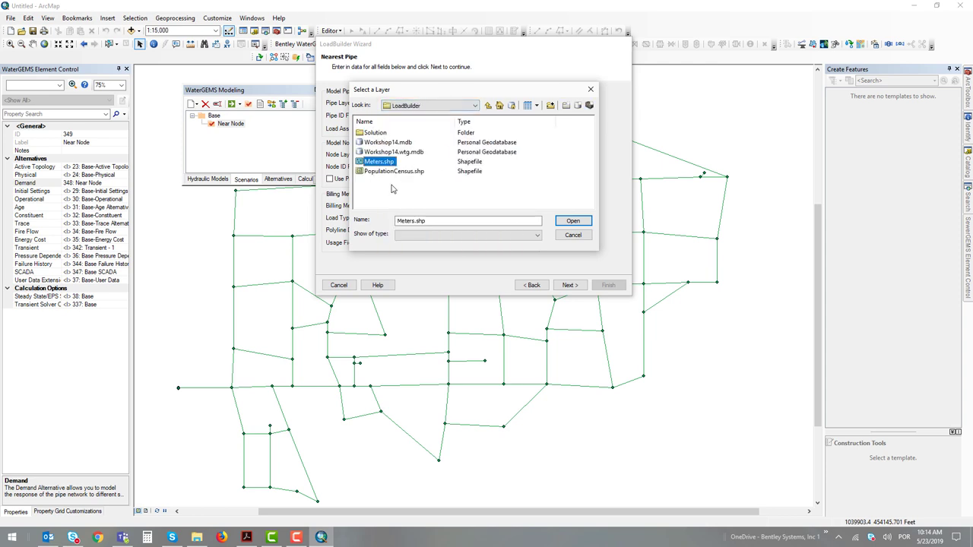
left_click(571, 221)
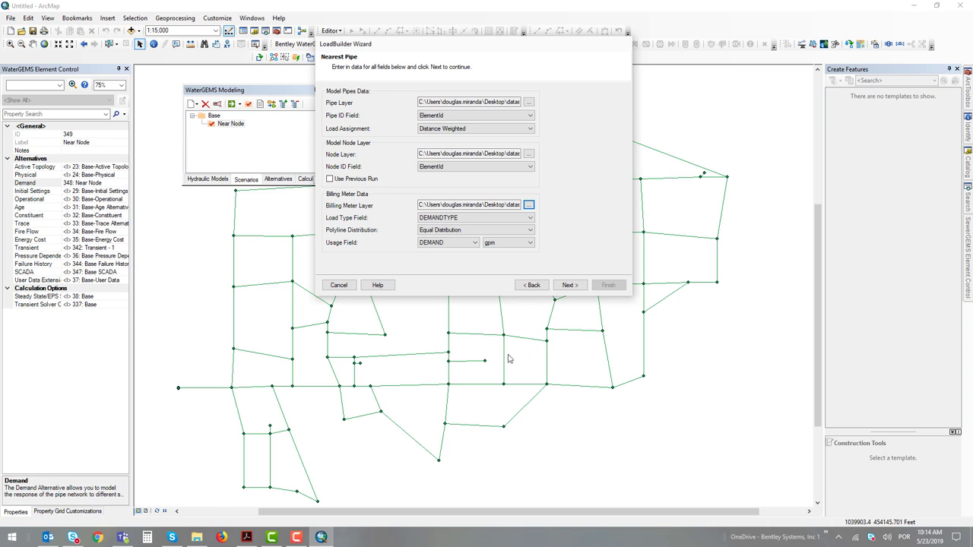
- Set Load Type Field to <none> and calculate the loads, totalling 1,088.60 gpm
left_click(449, 221)
left_click(433, 246)
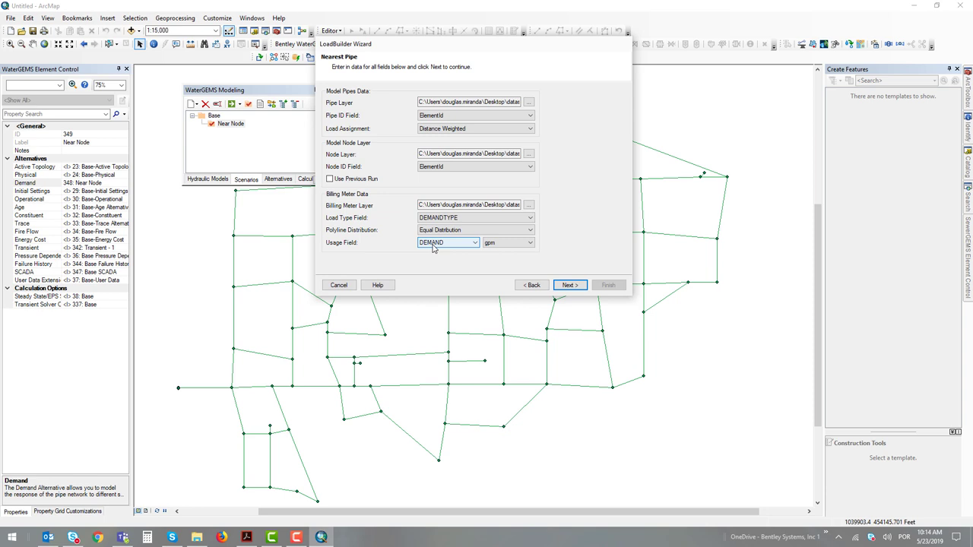
left_click(437, 218)
left_click(433, 235)
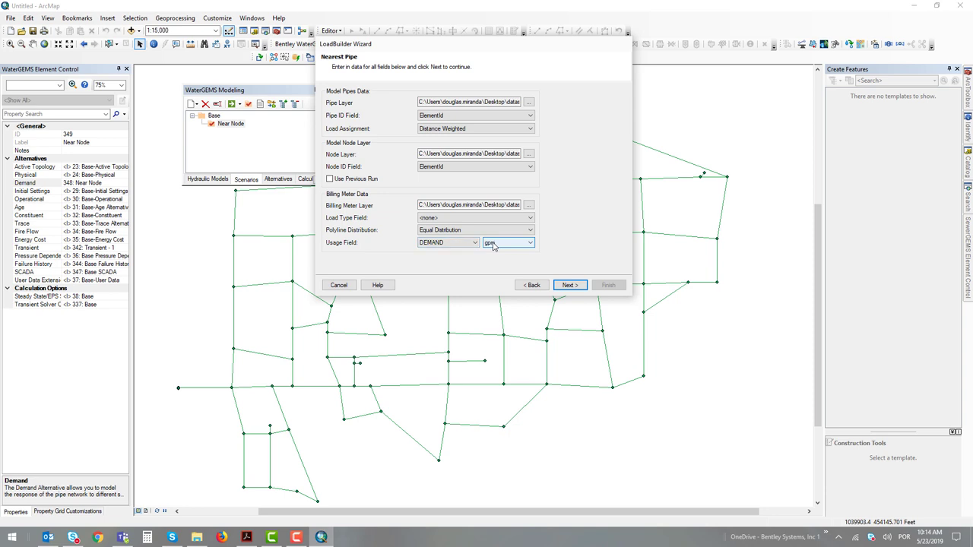
left_click(570, 286)
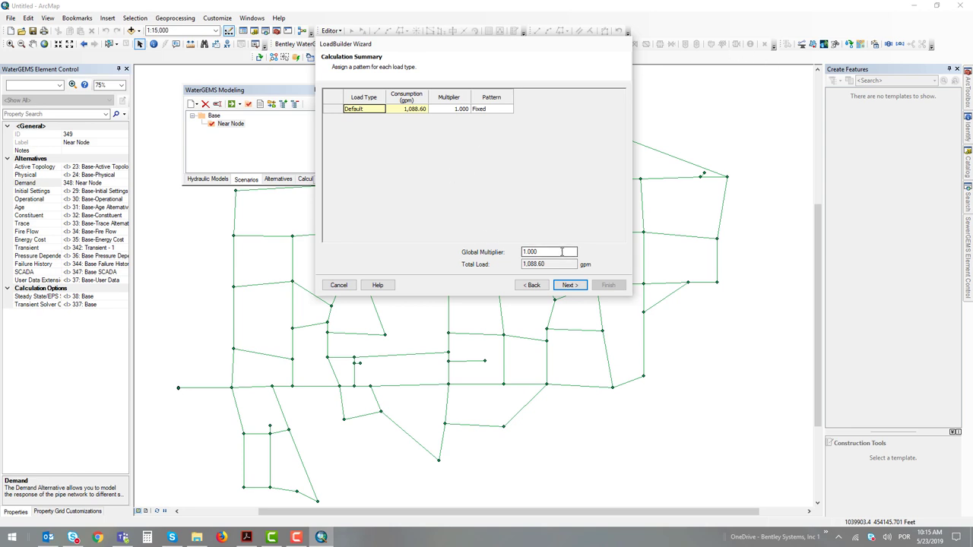
- Set the LoadBuilder global multiplier to 1.176 and advance to the node demand Results Preview
left_click(562, 251)
type("1.176")
left_click(573, 289)
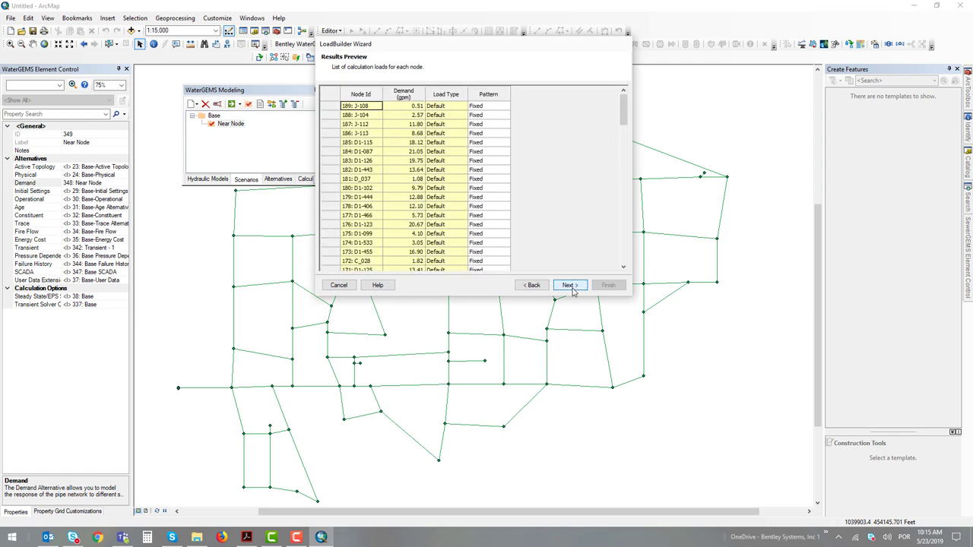
- Export the loads as new alternative 'Near Pipe' with parent 25: Base-Average Daily, then close LoadBuilder
left_click(572, 287)
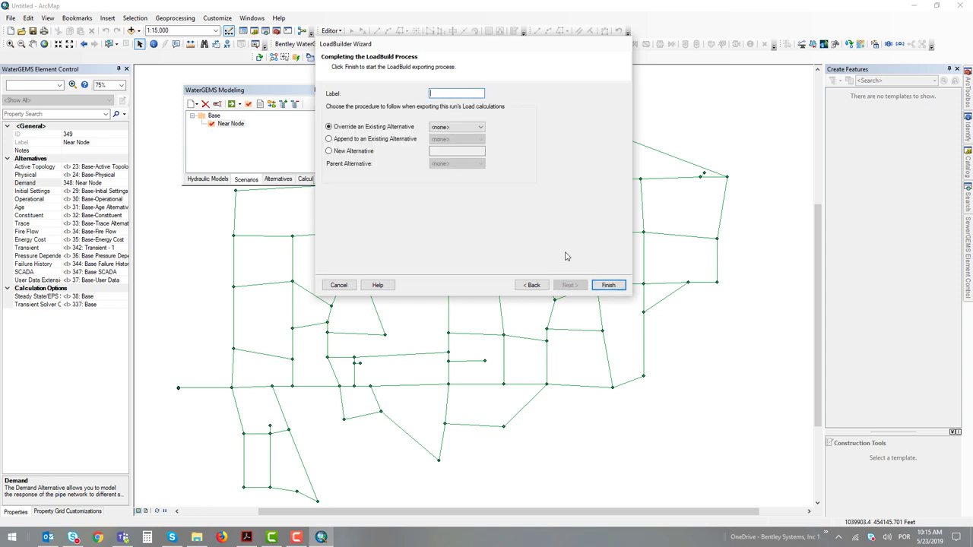
type("Near Pipe")
left_click(342, 152)
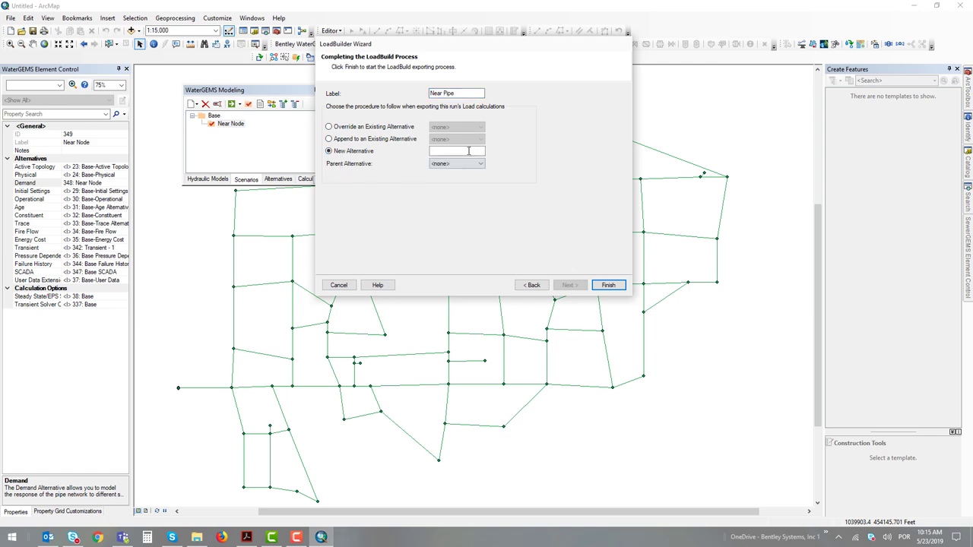
type("Near Pipe")
left_click(455, 164)
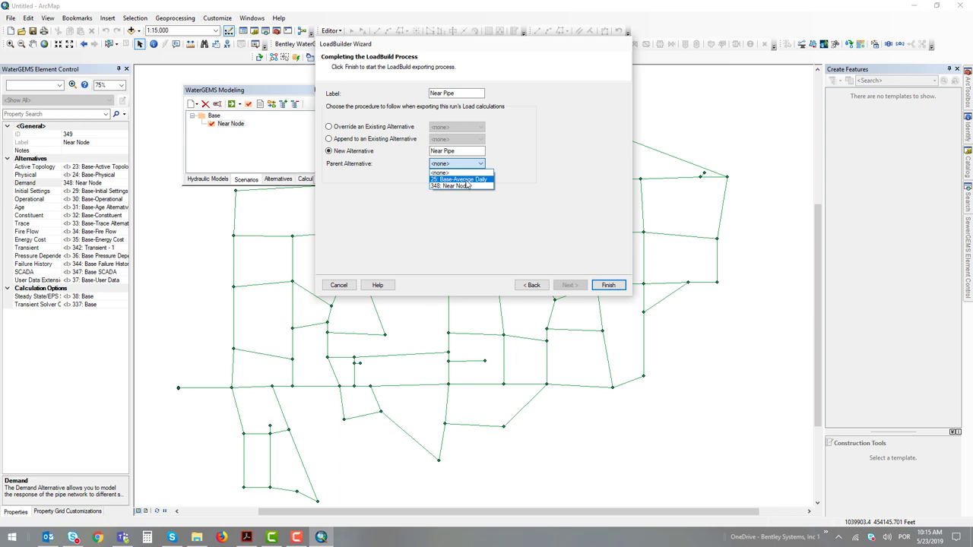
left_click(467, 182)
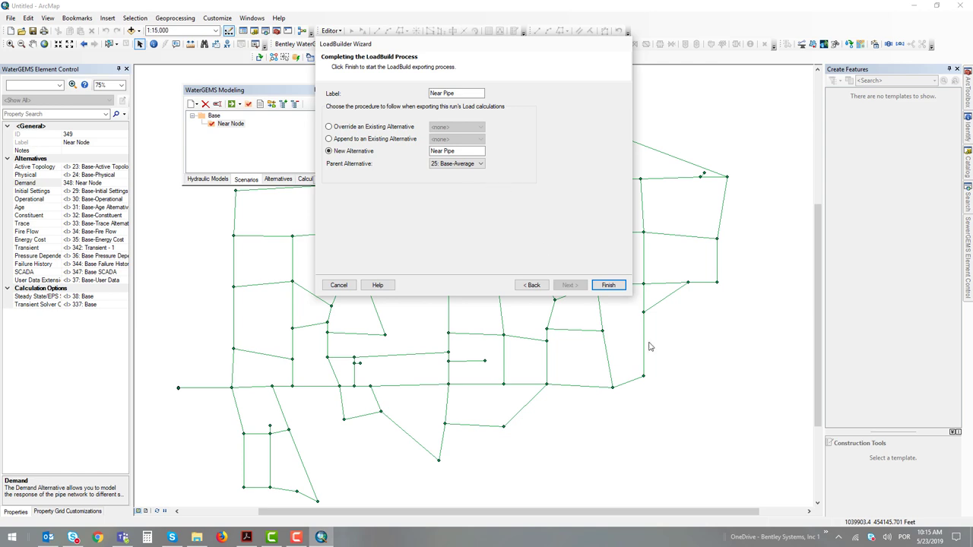
left_click(608, 286)
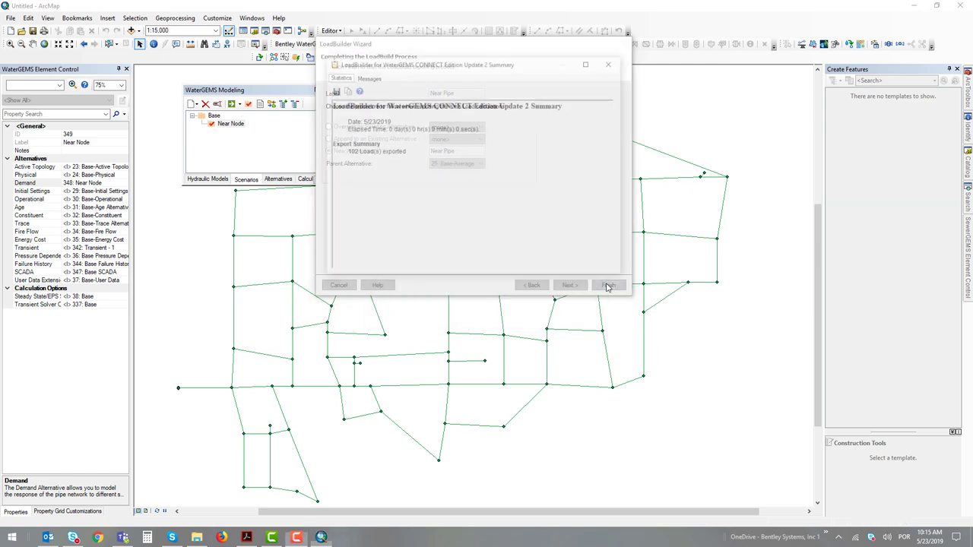
left_click(612, 62)
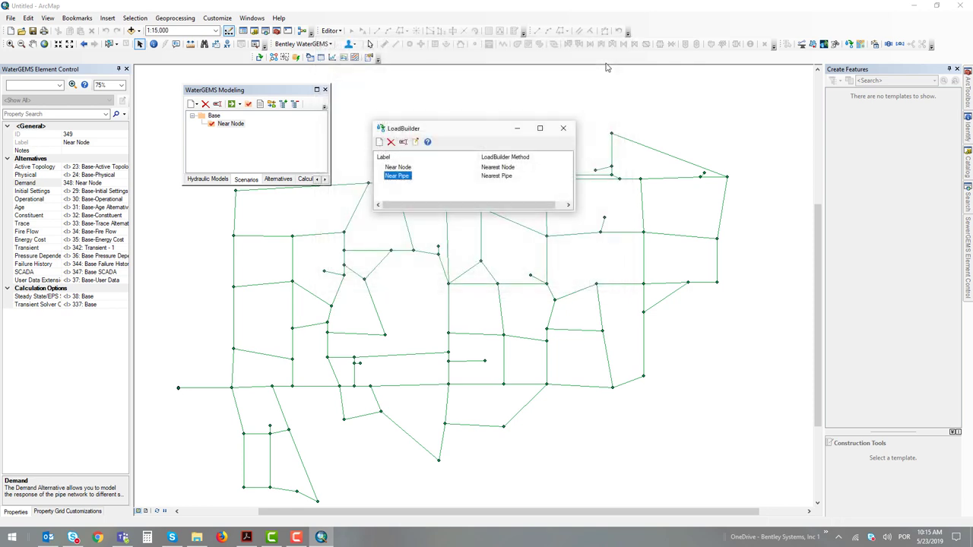
left_click(571, 134)
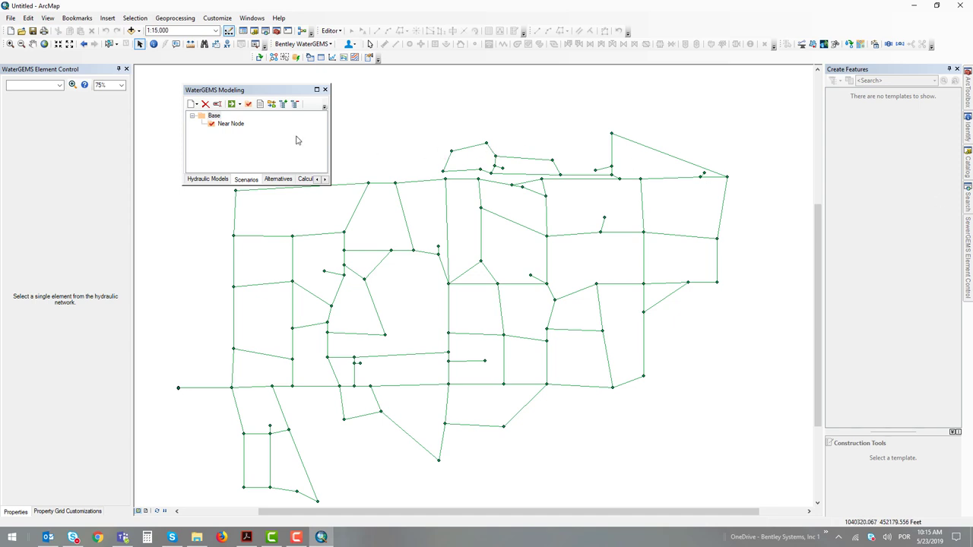
- Add a child scenario under Base named Near Pipe
right_click(210, 118)
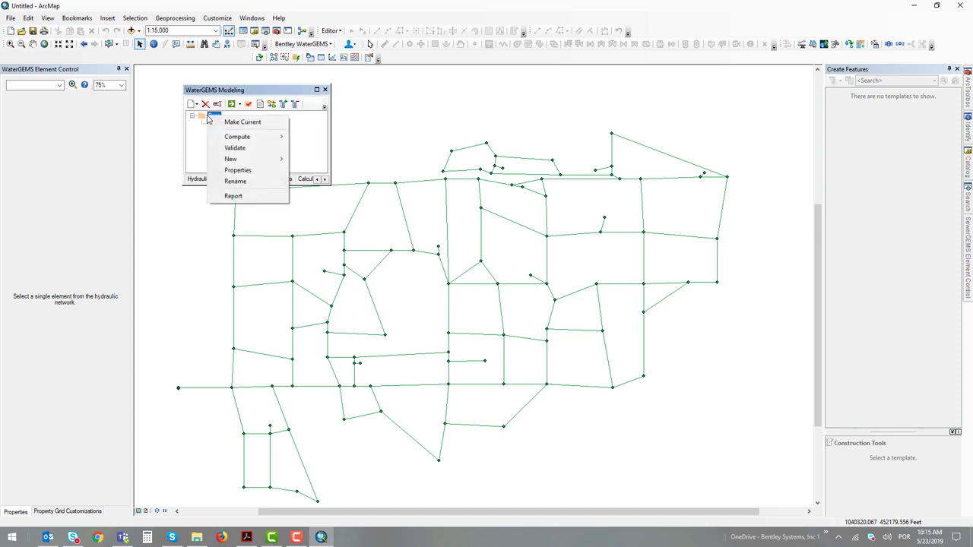
mouse_move(232, 159)
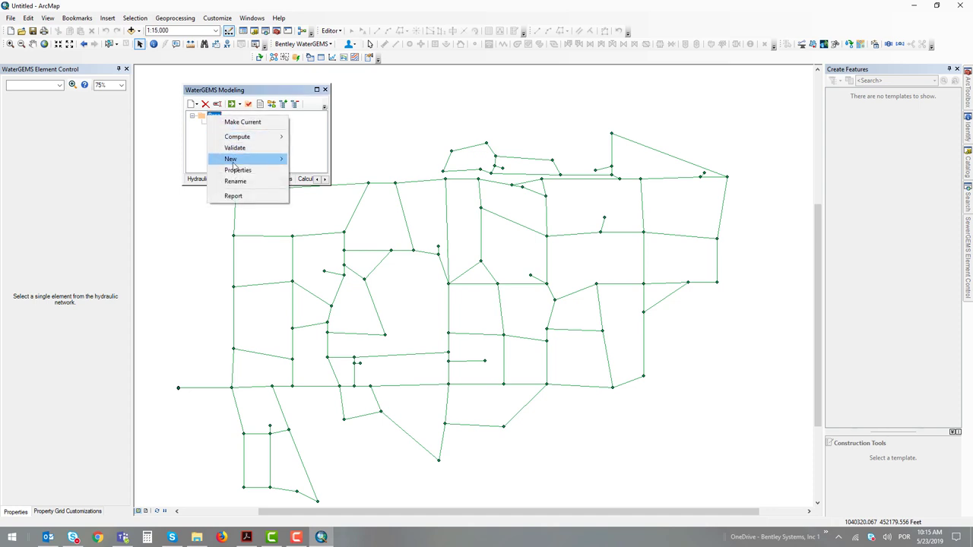
left_click(170, 172)
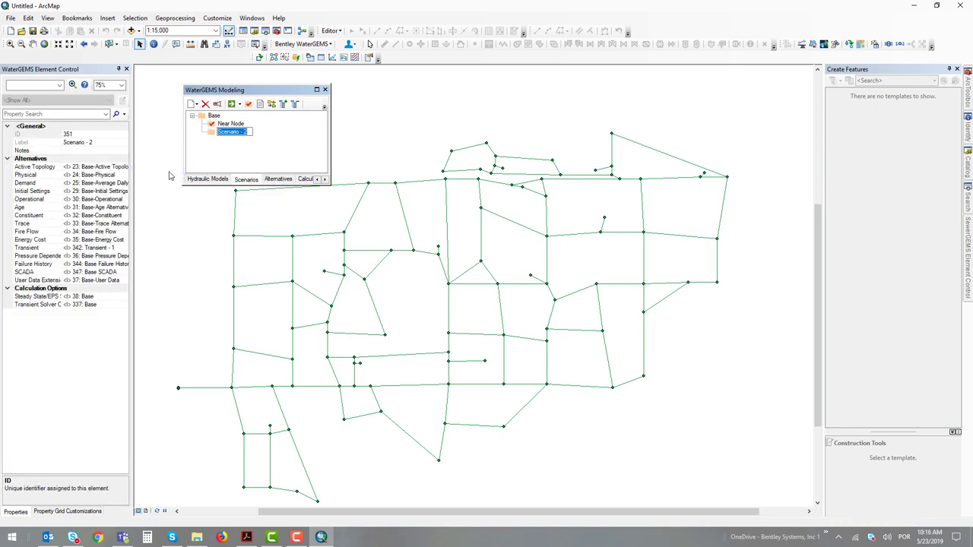
type("Near Pipe")
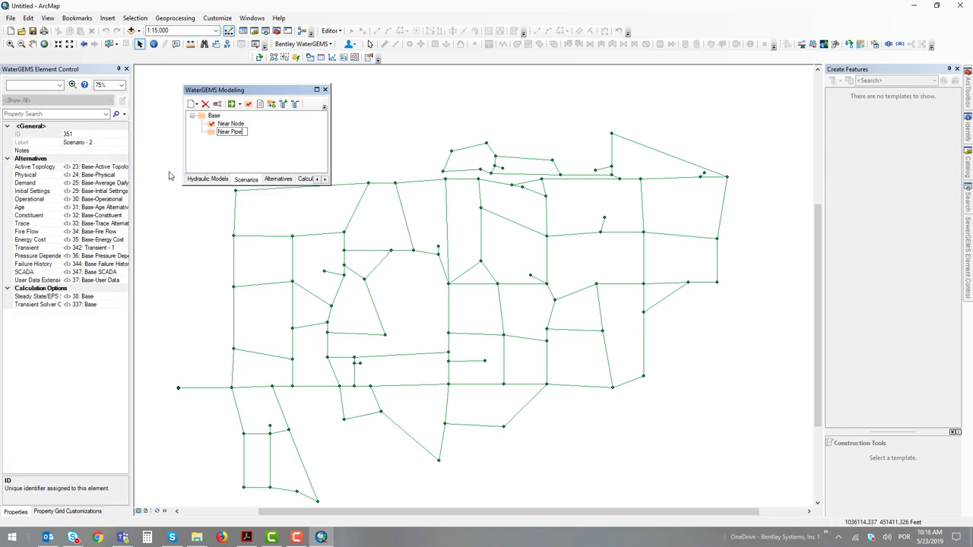
key("Return")
- Set the Near Pipe scenario's Demand alternative to 350: Near Pipe
left_click(49, 184)
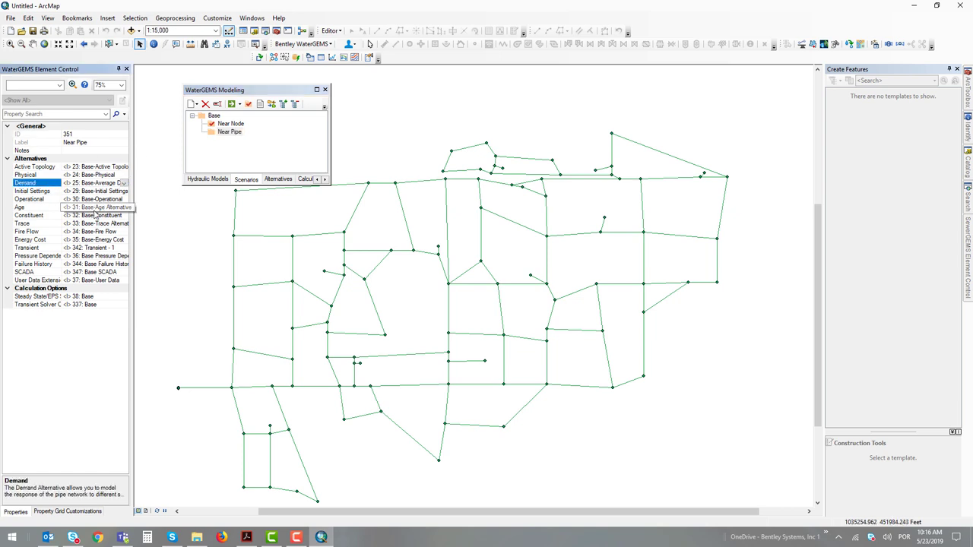
left_click(123, 183)
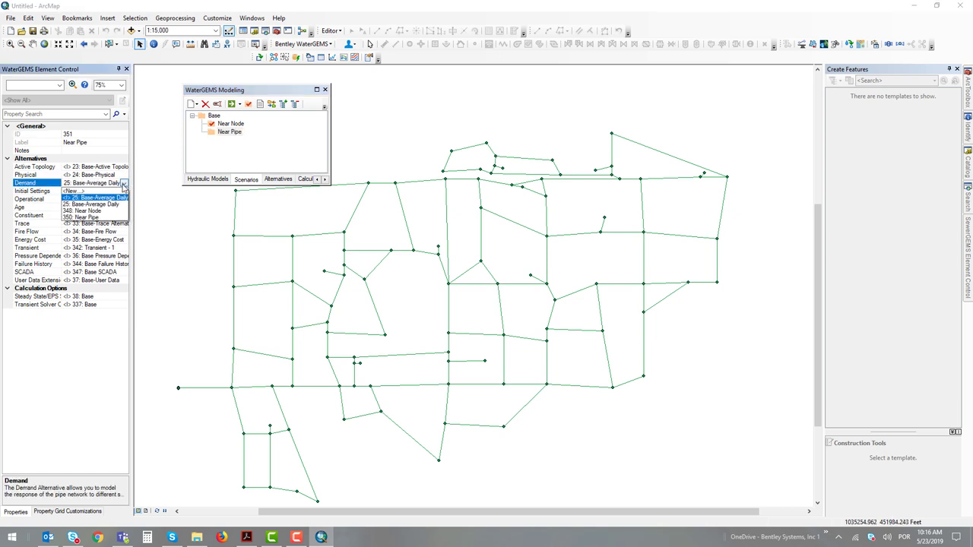
left_click(89, 217)
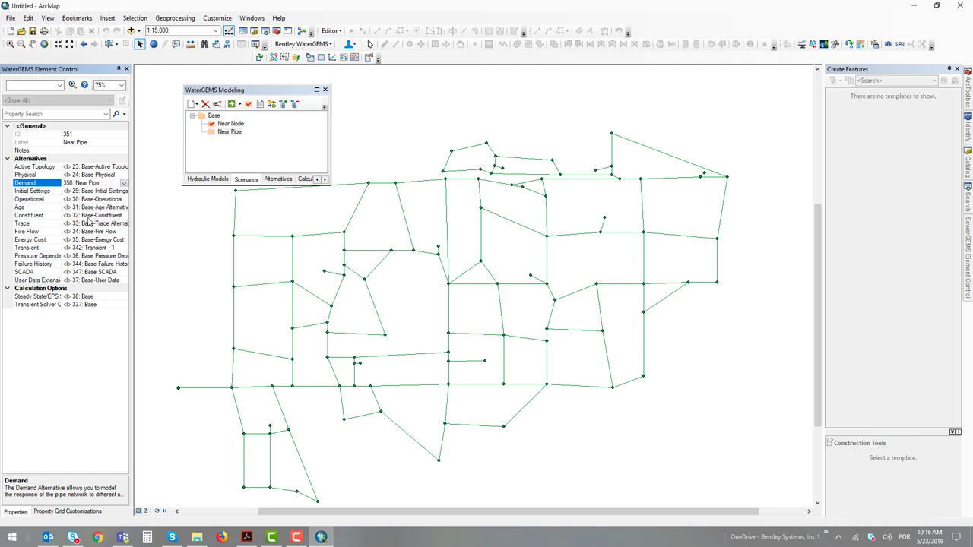
right_click(227, 132)
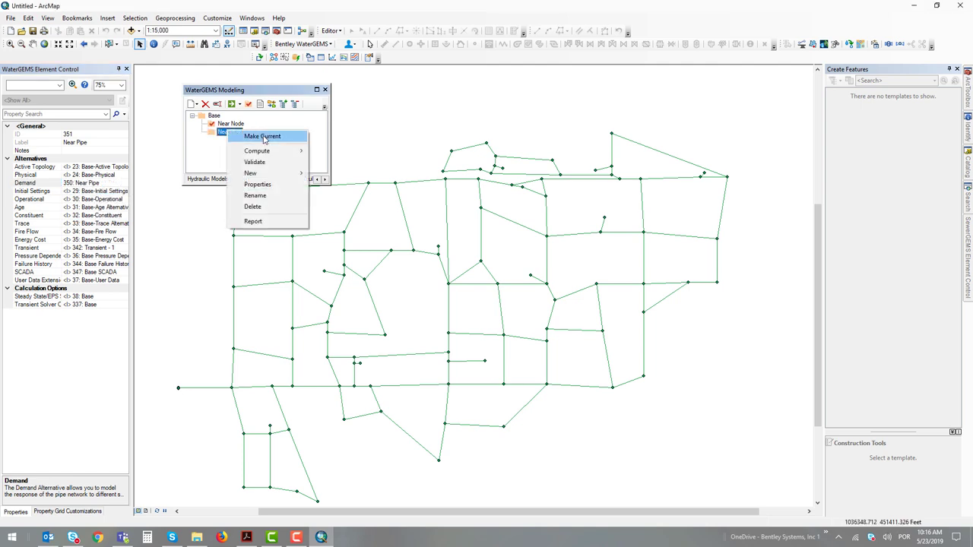
- Make Near Pipe the current scenario, compute it, and dismiss the Calculation Summary
left_click(264, 138)
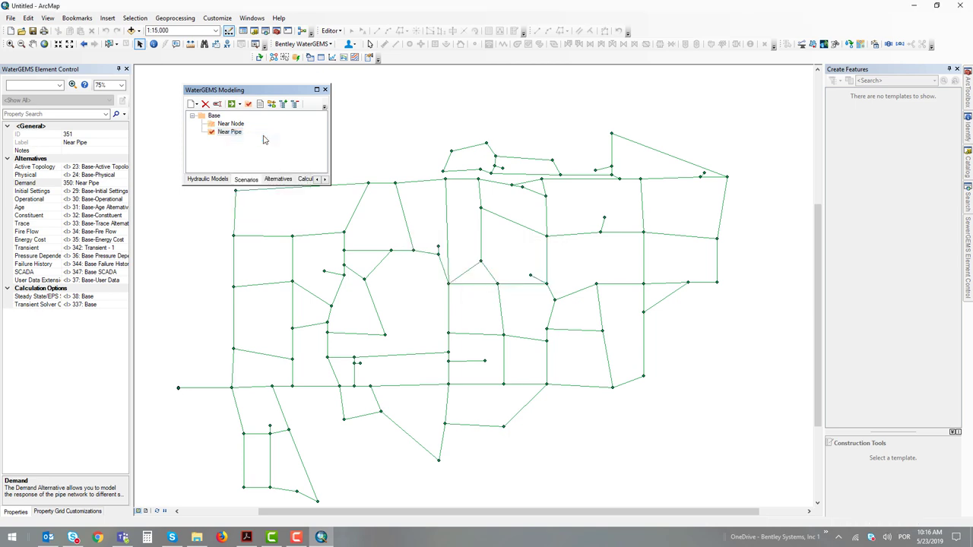
left_click(234, 104)
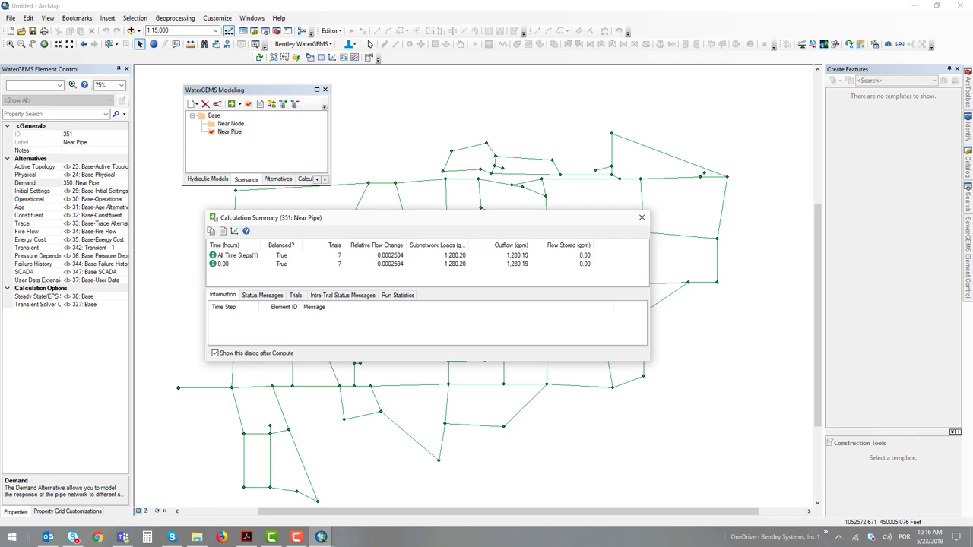
left_click(641, 218)
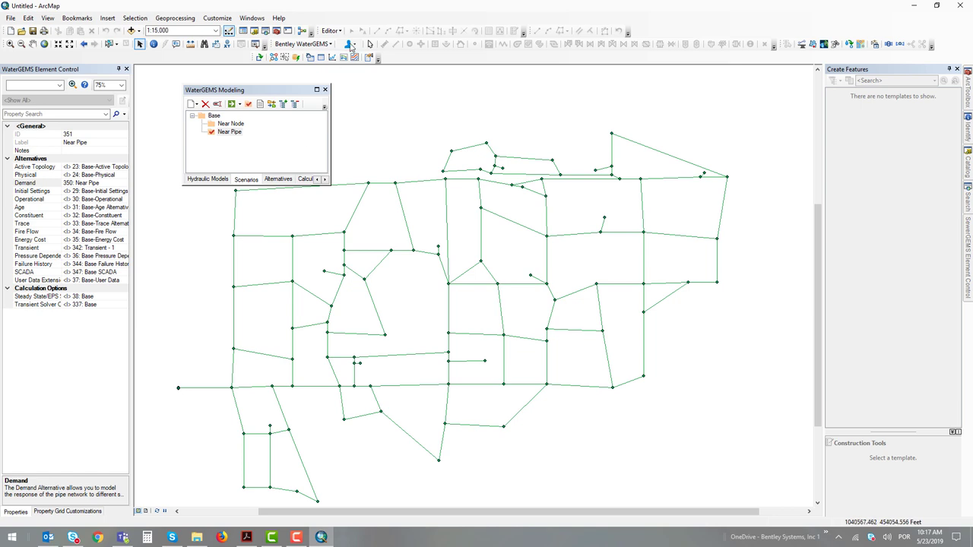
- Launch the Thiessen Polygon Creator from the Bentley WaterGEMS tools
left_click(316, 44)
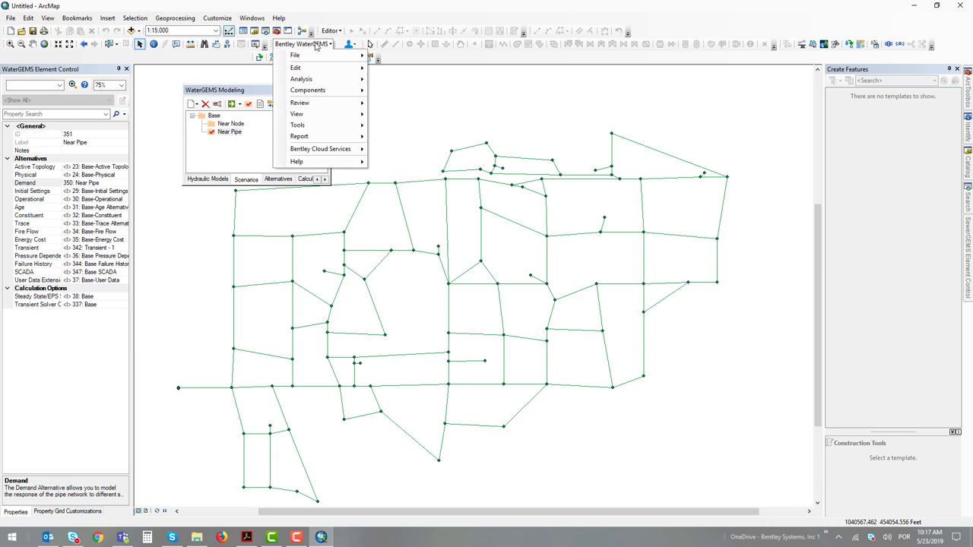
mouse_move(319, 131)
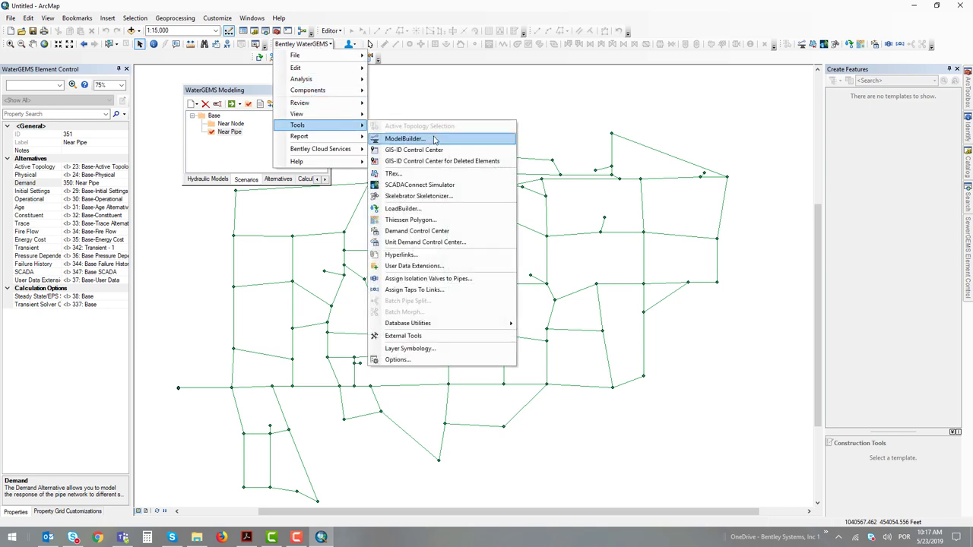
left_click(437, 224)
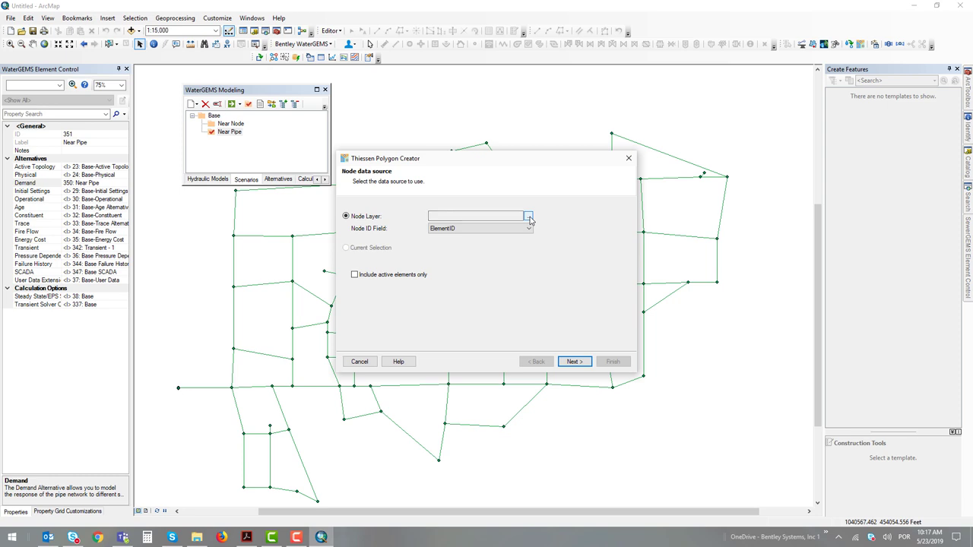
- Set the node layer to Junction in LoadBuilder\Workshop14.mdb\Workshop14
left_click(528, 217)
left_click(449, 202)
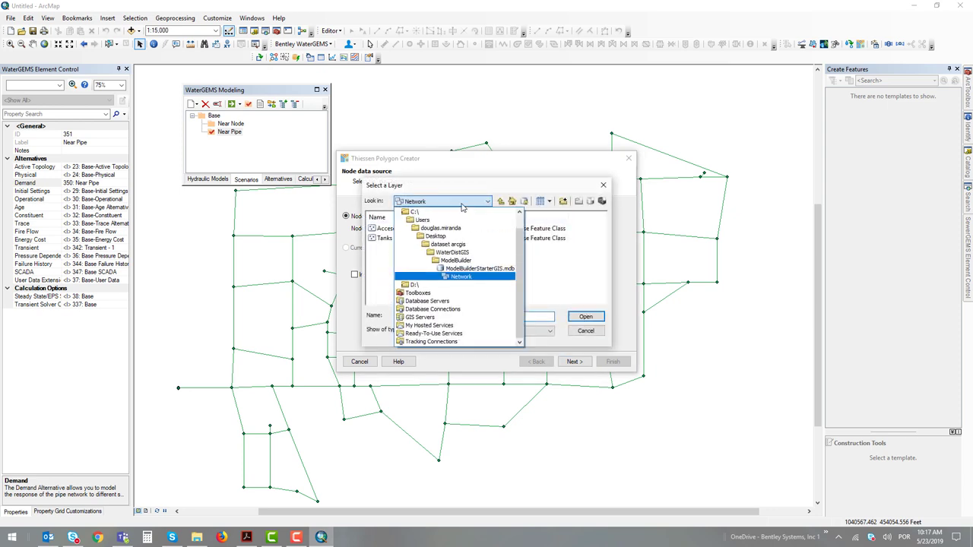
left_click(452, 254)
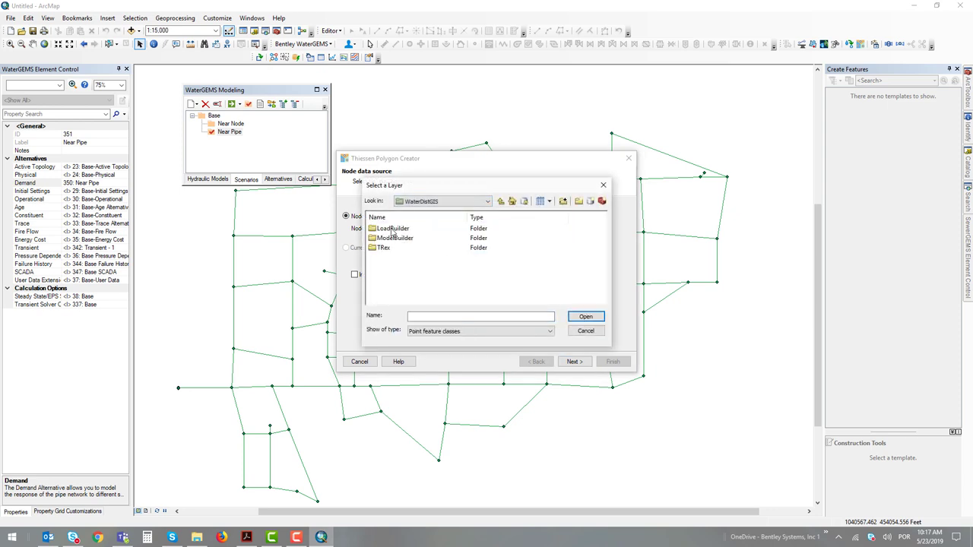
double_click(393, 229)
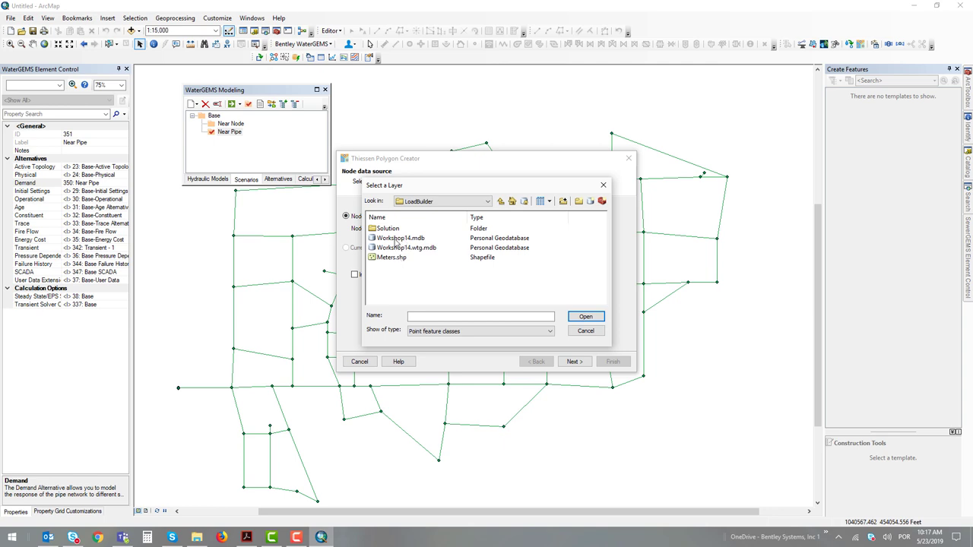
double_click(395, 239)
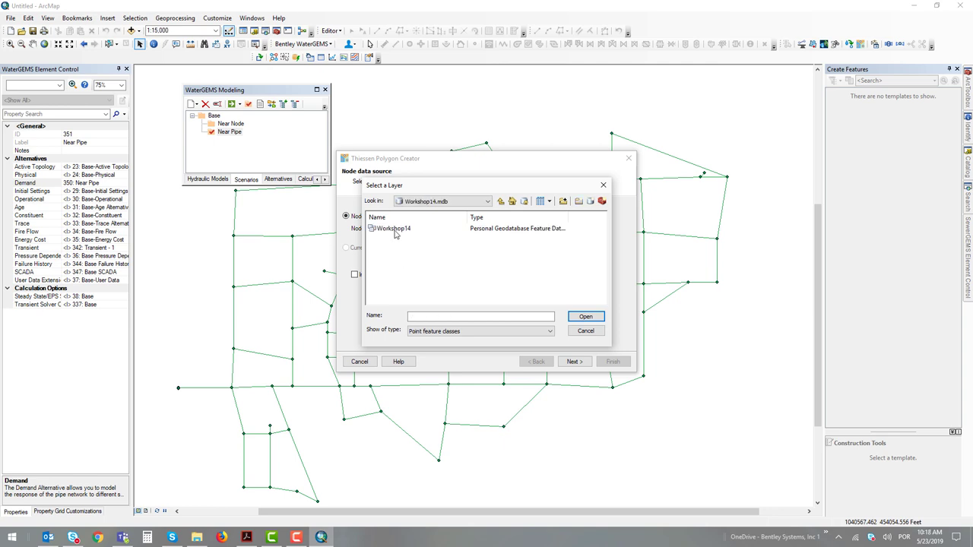
double_click(395, 228)
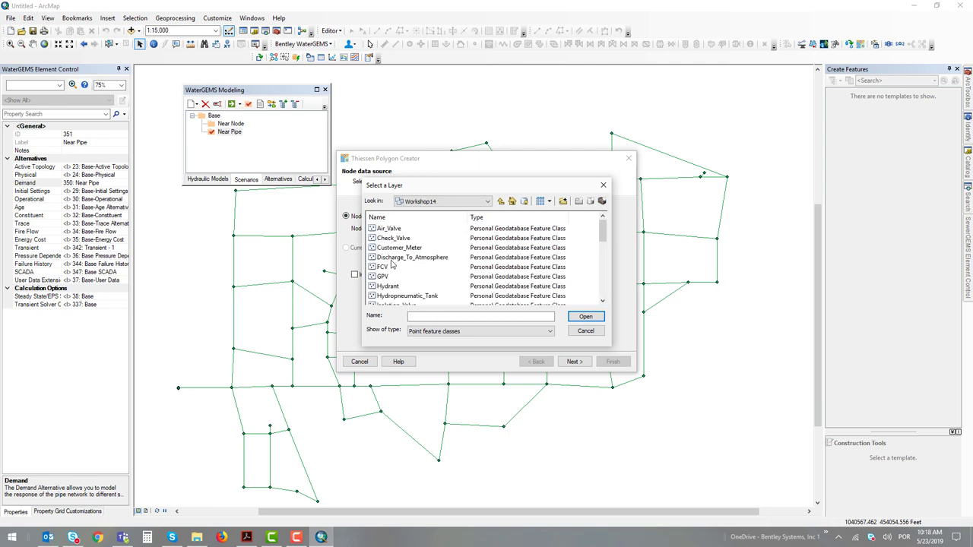
scroll(391, 260, "down", 2)
left_click(390, 258)
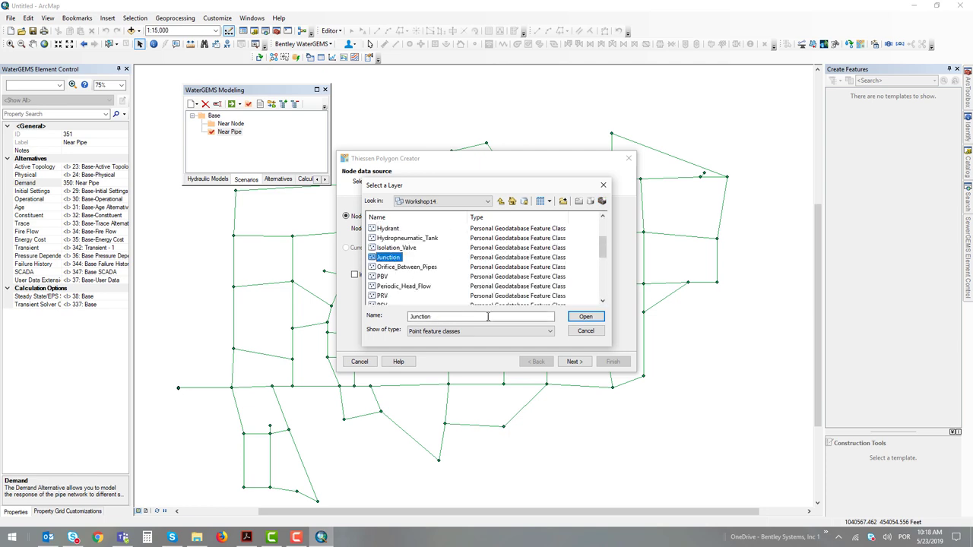
left_click(586, 319)
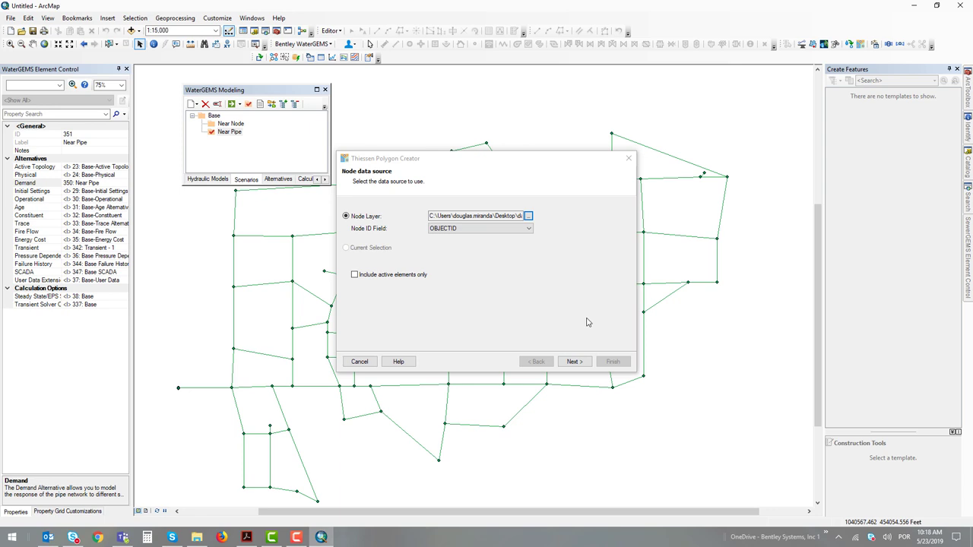
- Set the Node ID Field to ElementId
left_click(442, 230)
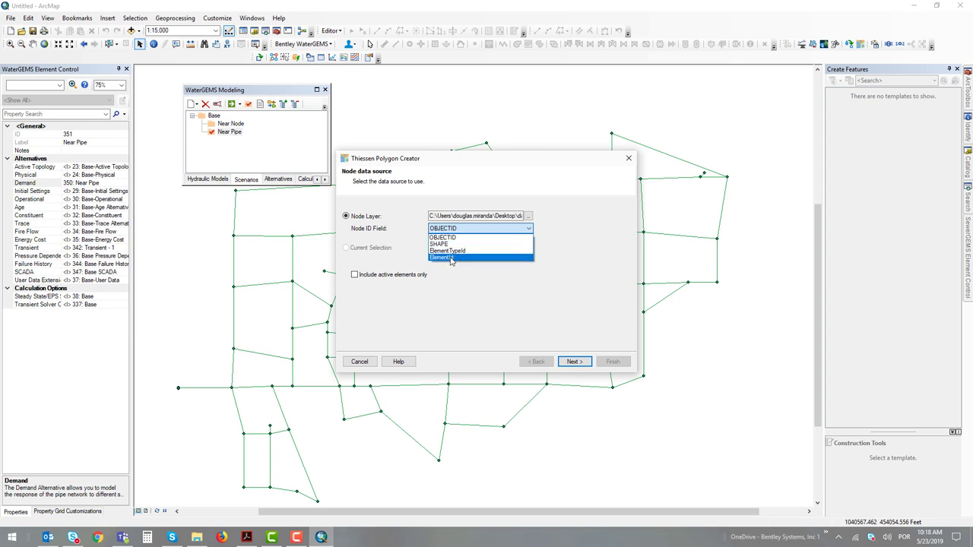
left_click(450, 258)
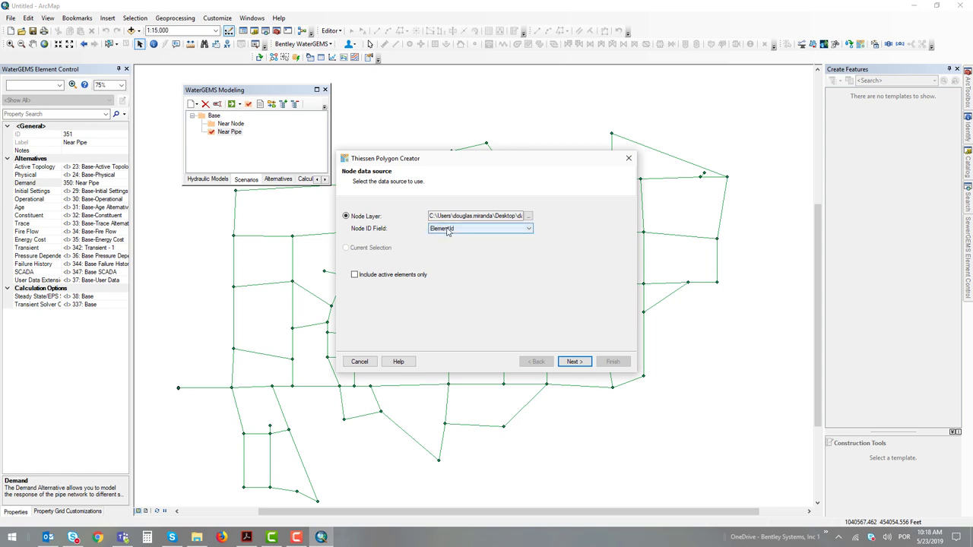
left_click(585, 365)
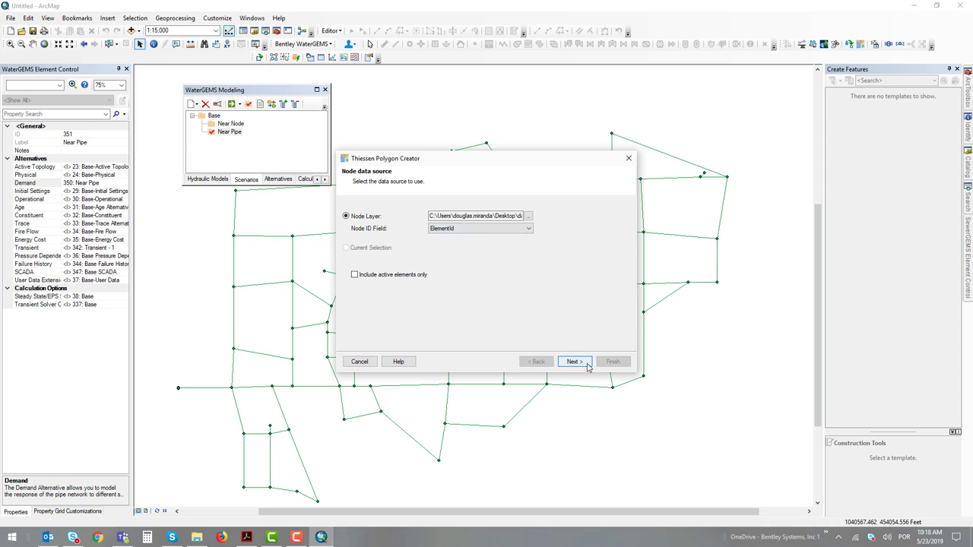
- Pass the Boundary layer page with a 10% buffering percentage to reach the Output layer page
left_click(587, 367)
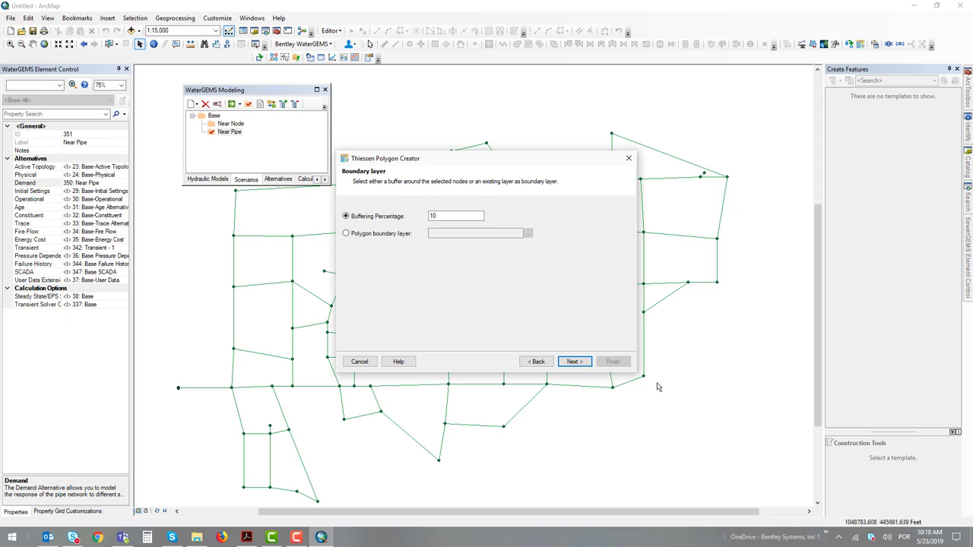
left_click(575, 362)
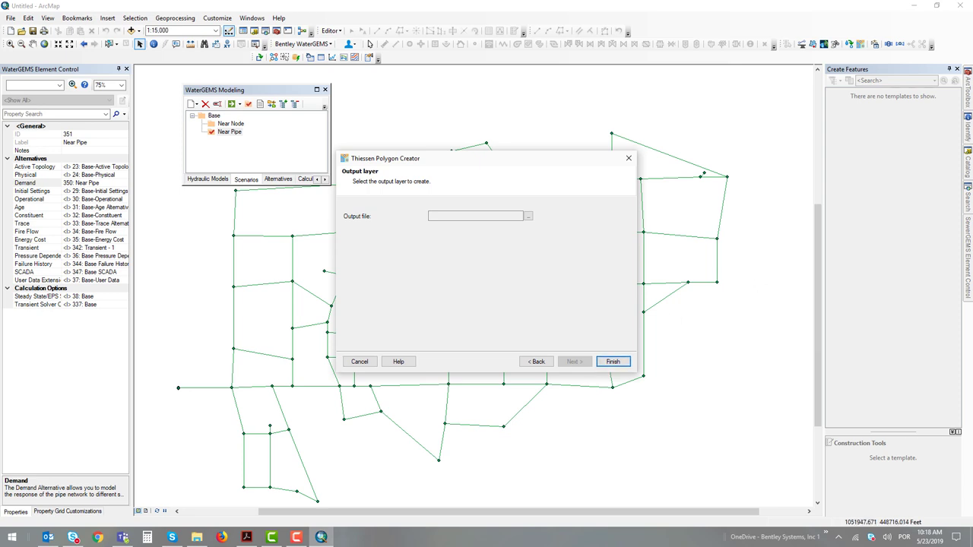
left_click(528, 216)
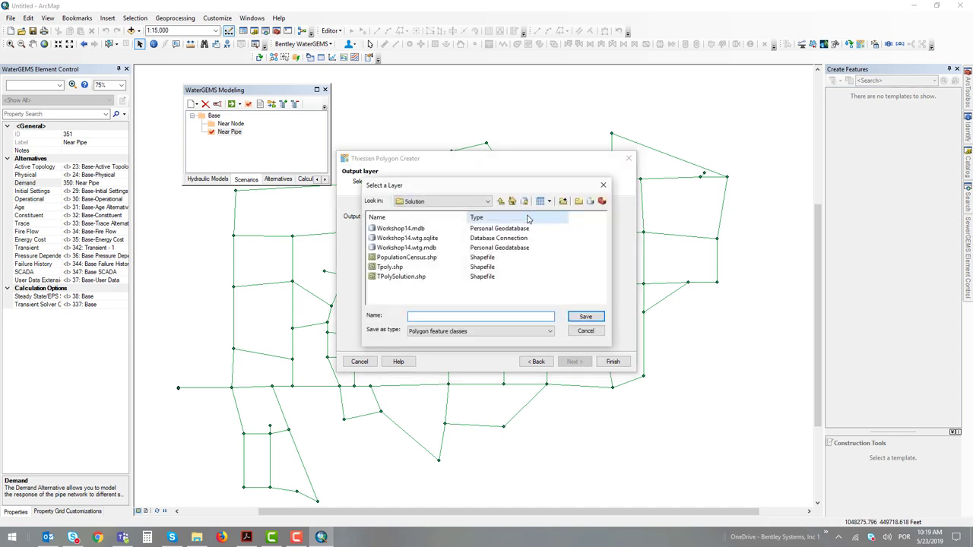
left_click(448, 202)
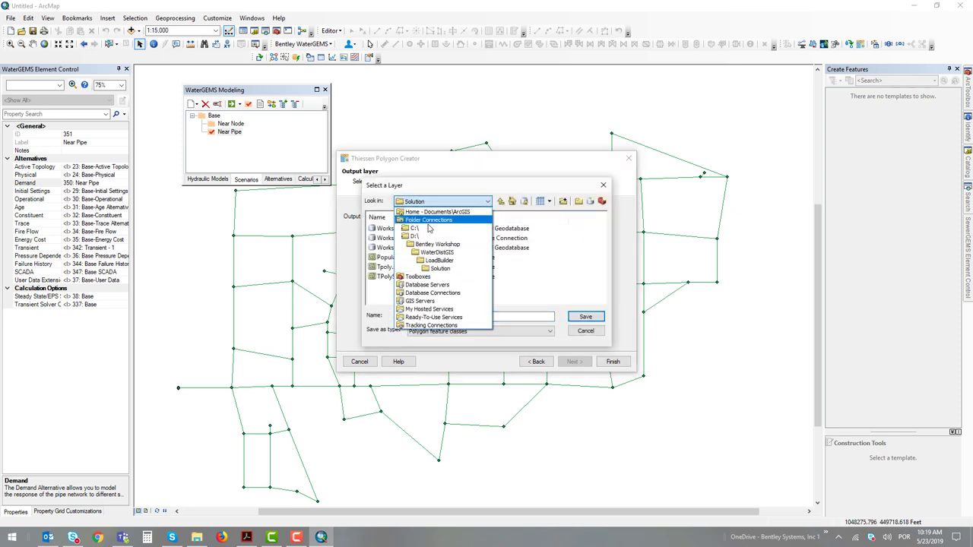
left_click(436, 261)
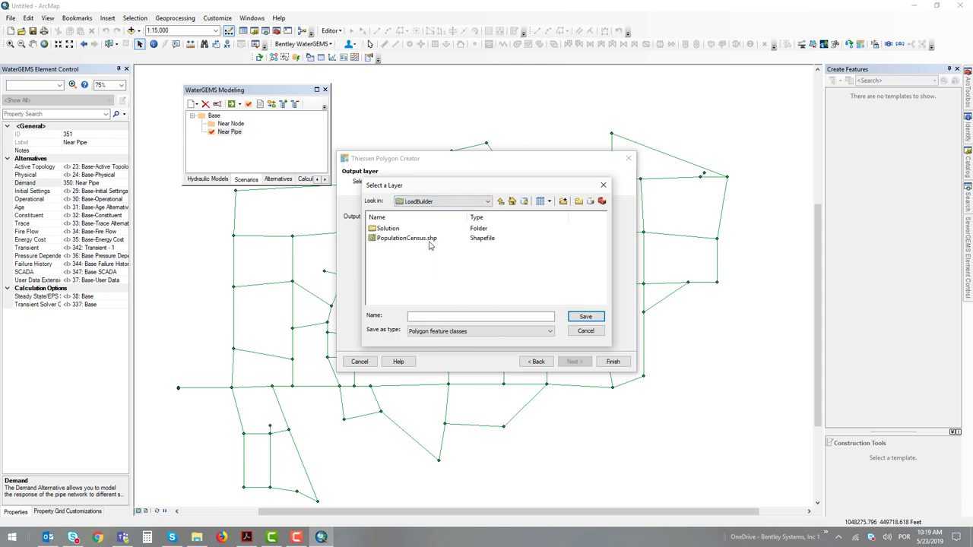
left_click(432, 317)
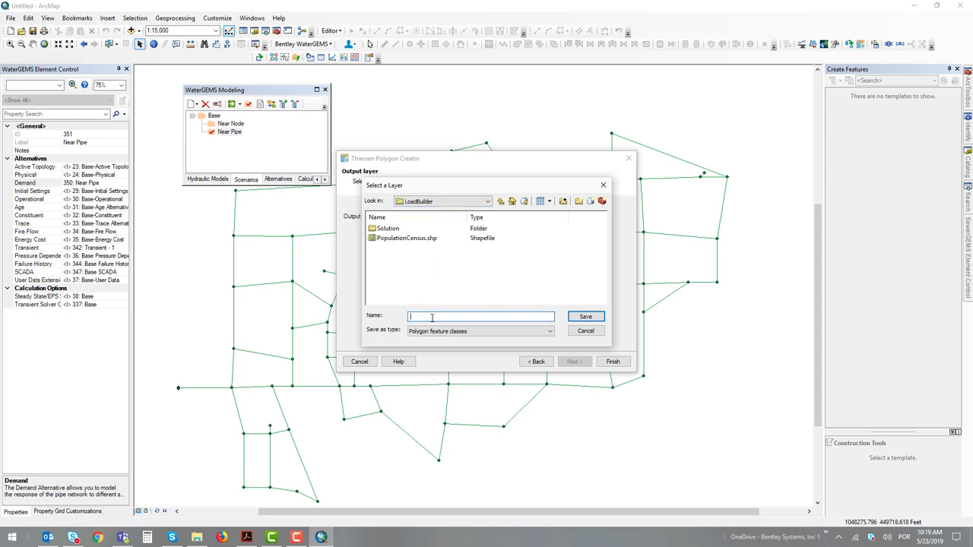
type("TPoly")
left_click(592, 318)
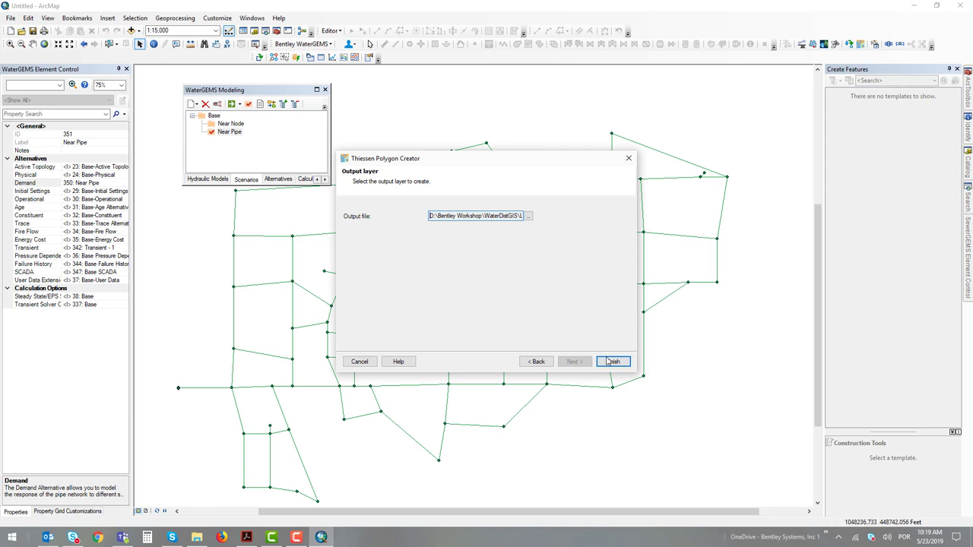
left_click(611, 362)
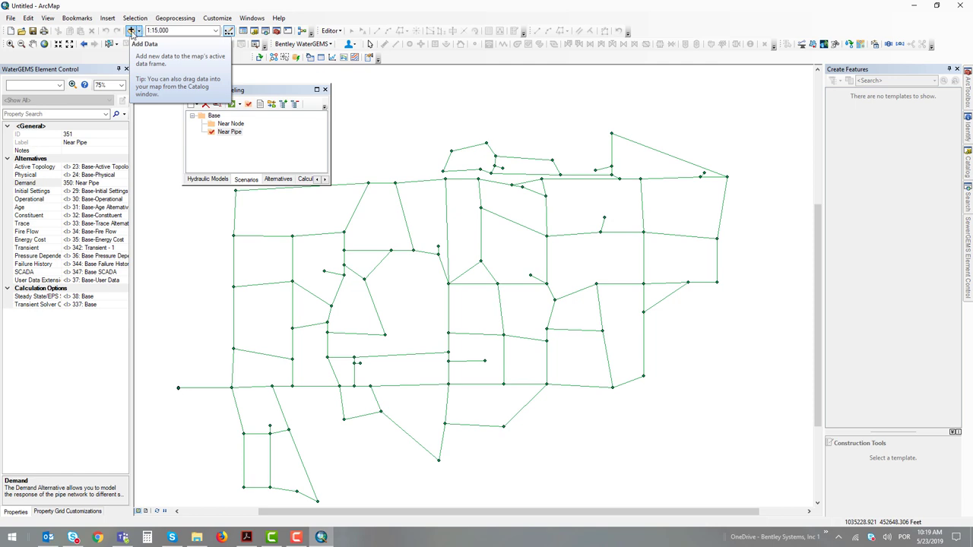
- Add TPoly.shp from the LoadBuilder folder to the map
left_click(131, 32)
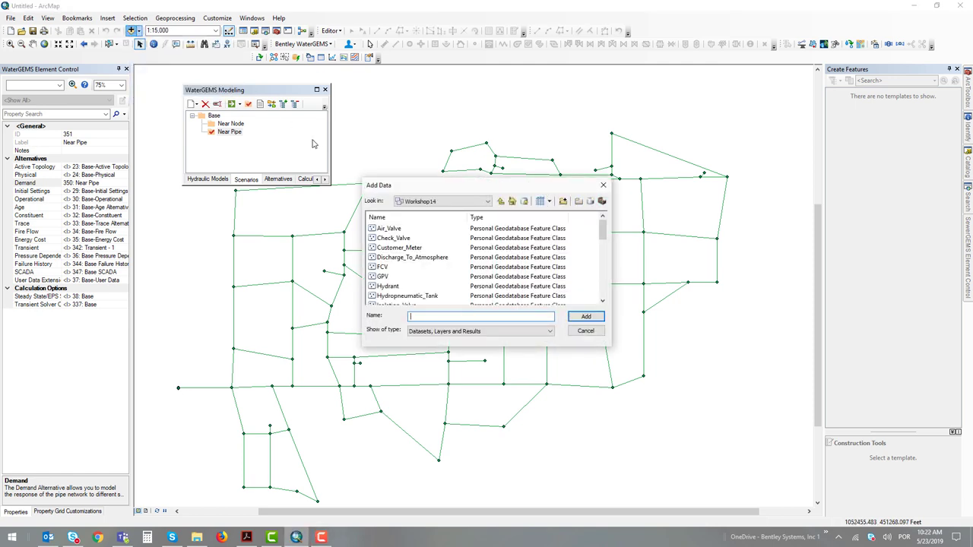
left_click(430, 202)
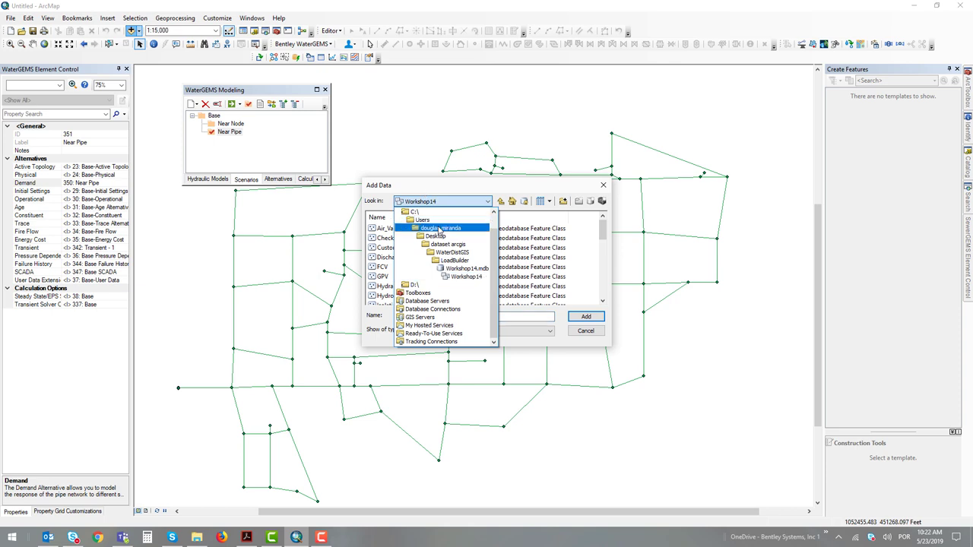
left_click(443, 262)
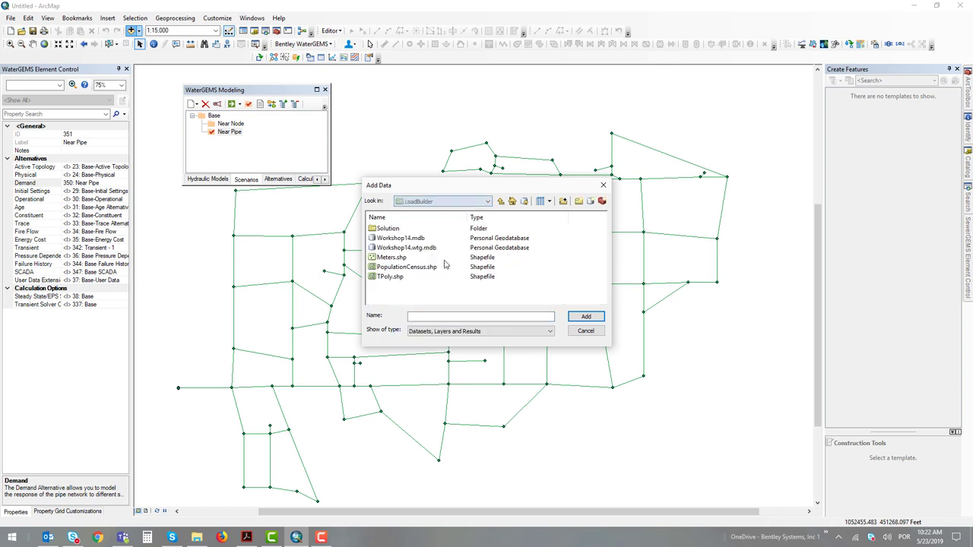
left_click(390, 278)
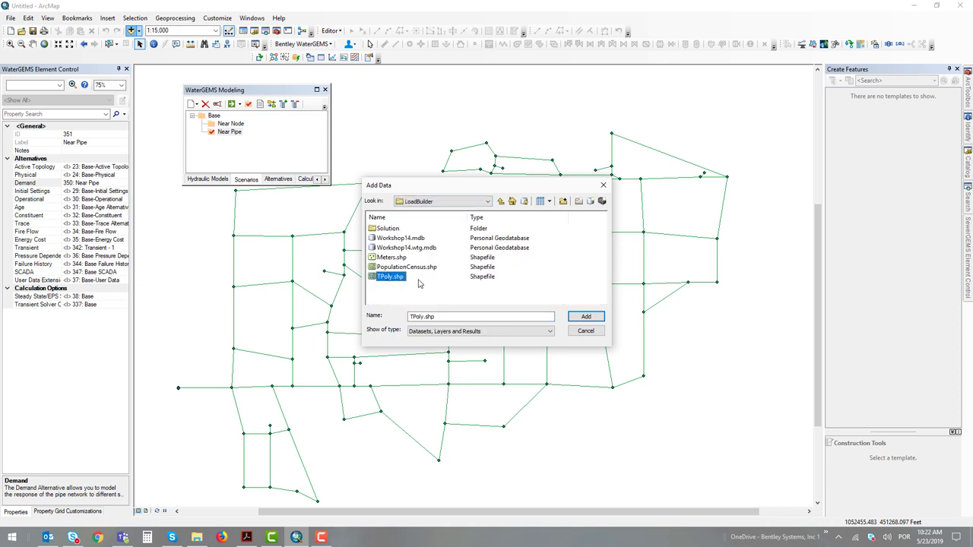
left_click(592, 317)
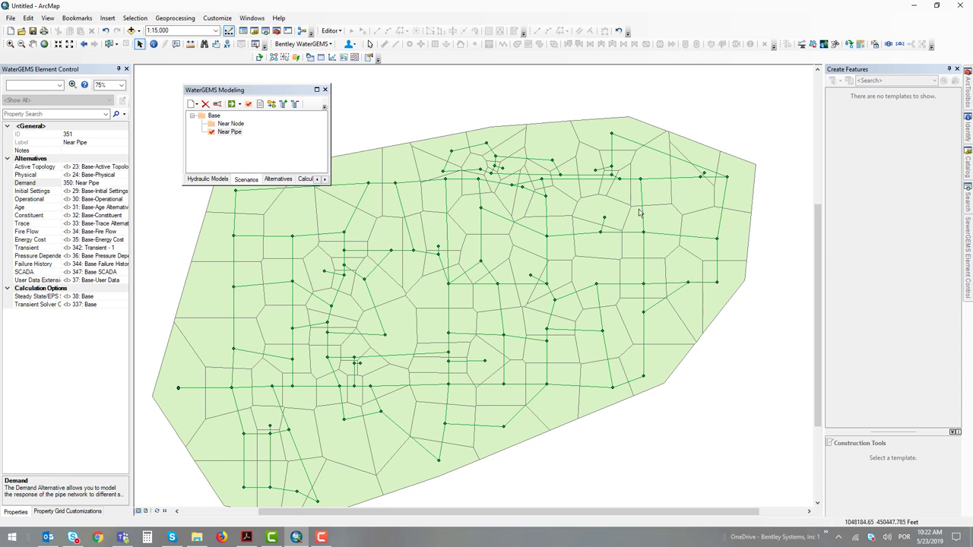
- Add PopulationCensus.shp to the map and zoom to view the whole network
left_click(131, 31)
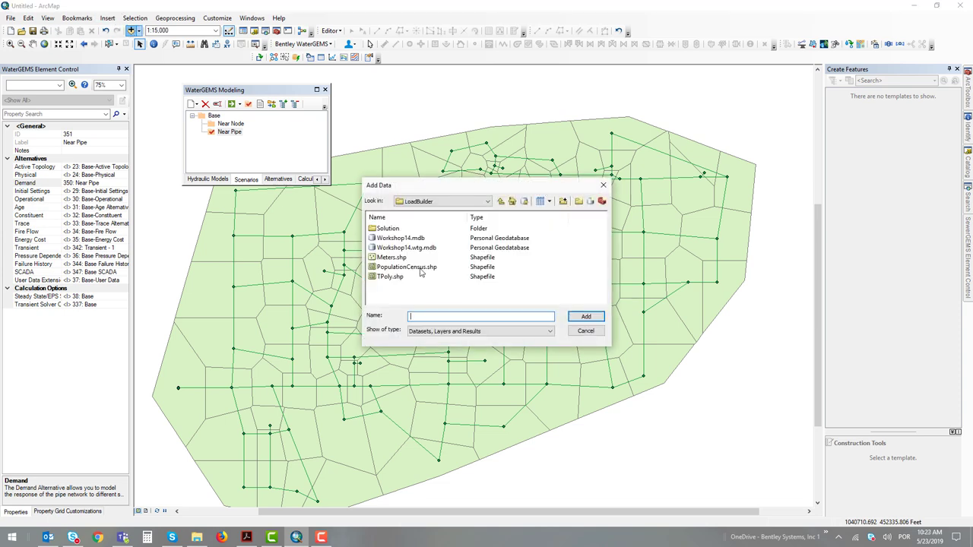
double_click(420, 269)
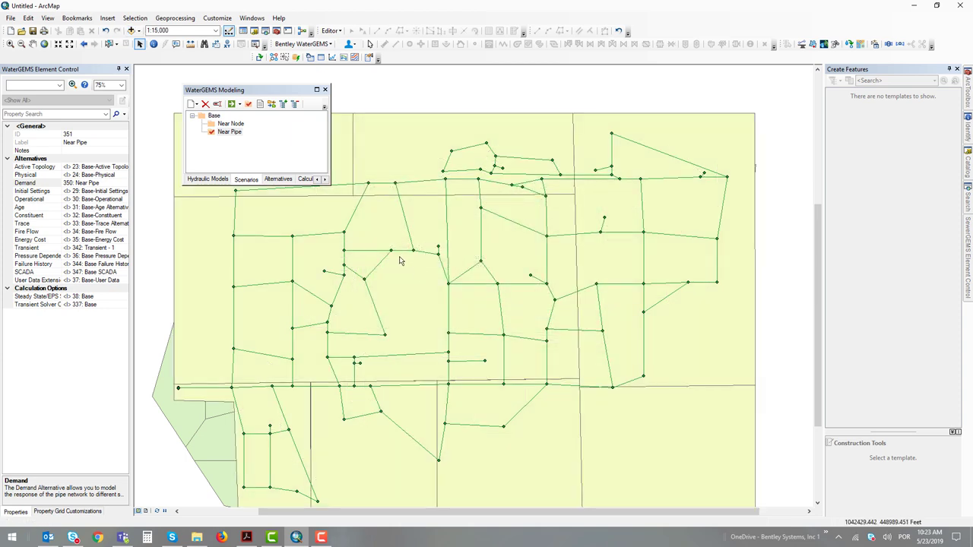
scroll(421, 359, "up", 1)
scroll(422, 360, "down", 1)
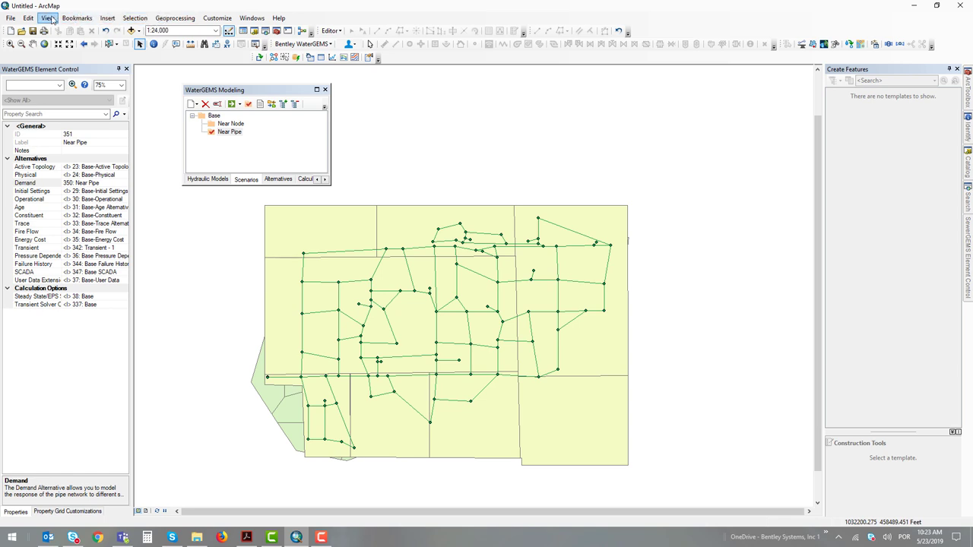
- Show the Table Of Contents and open the PopulationCensus layer properties
left_click(252, 18)
left_click(266, 64)
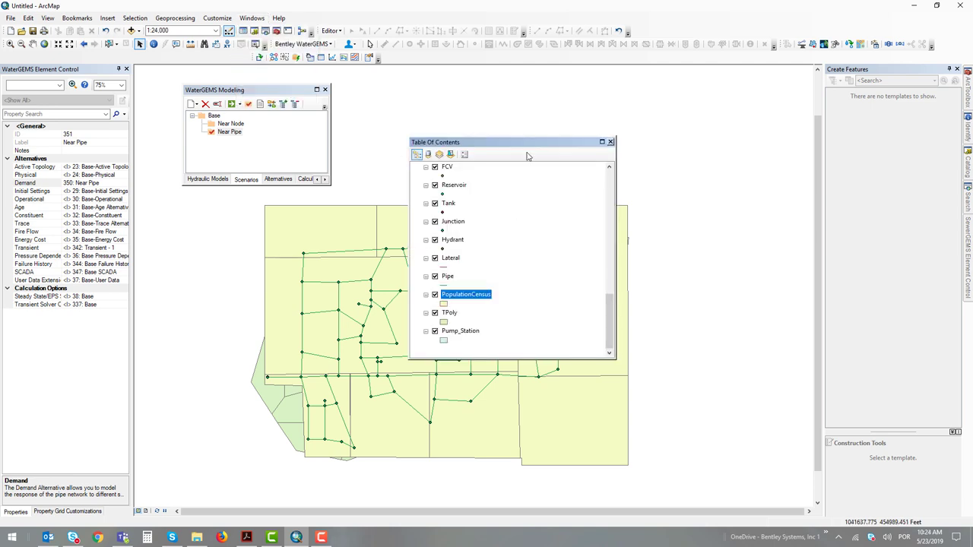
left_click_drag(528, 143, 168, 193)
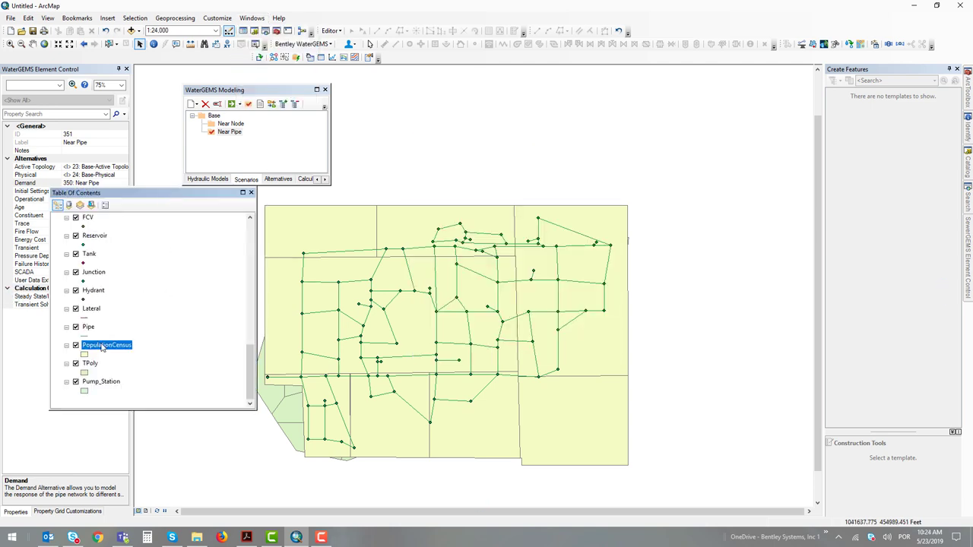
double_click(101, 348)
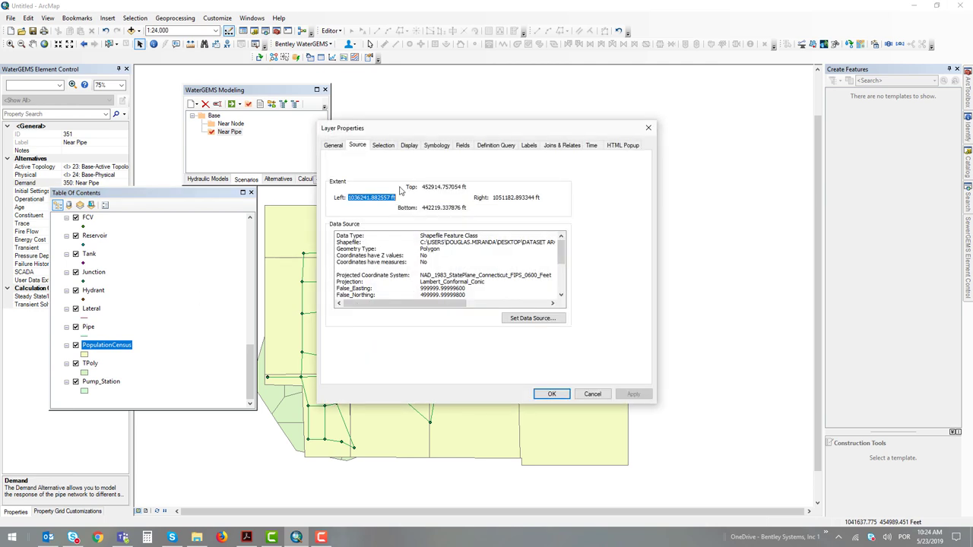
- Give the PopulationCensus symbol No Color fill and a thicker red outline, and apply it
left_click(435, 146)
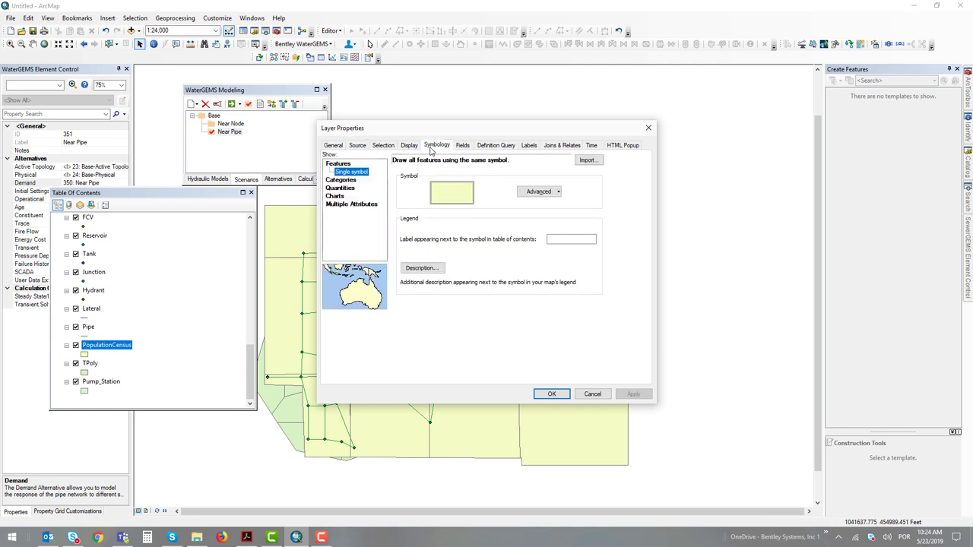
left_click(443, 195)
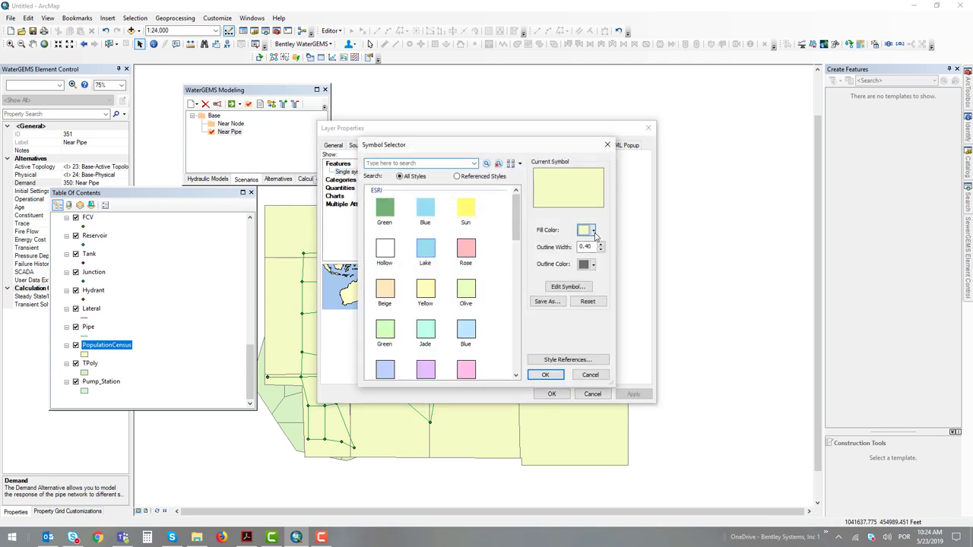
left_click(595, 236)
left_click(562, 249)
left_click(592, 264)
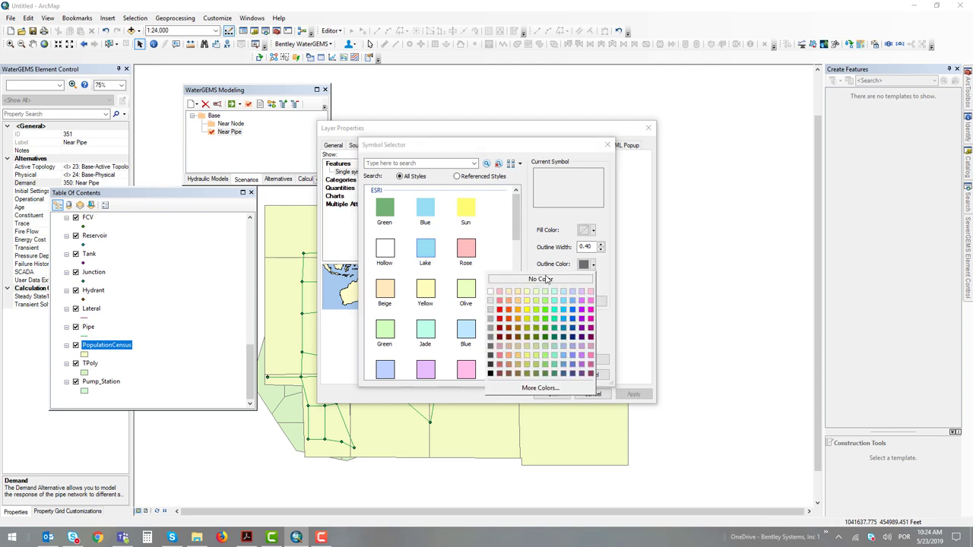
left_click(499, 309)
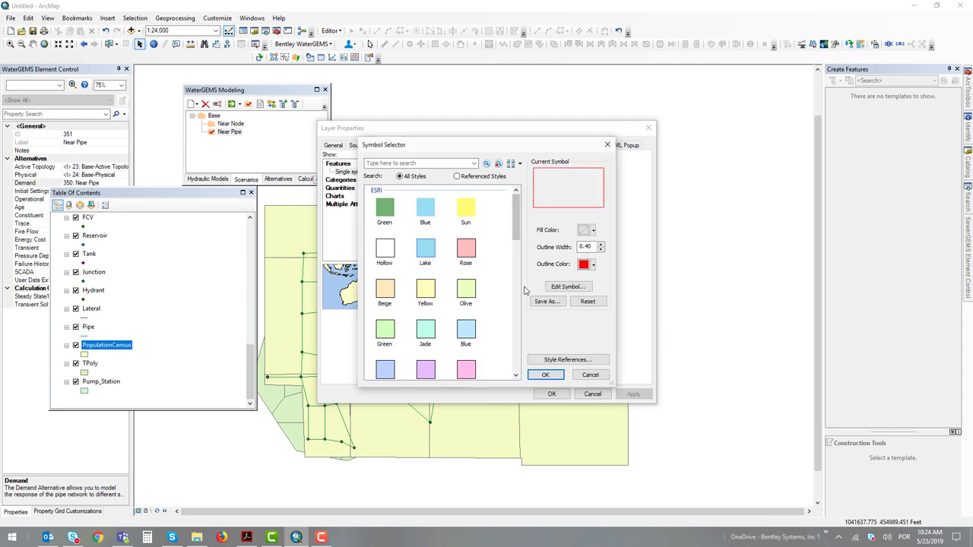
left_click(600, 245)
left_click(601, 244)
left_click(602, 251)
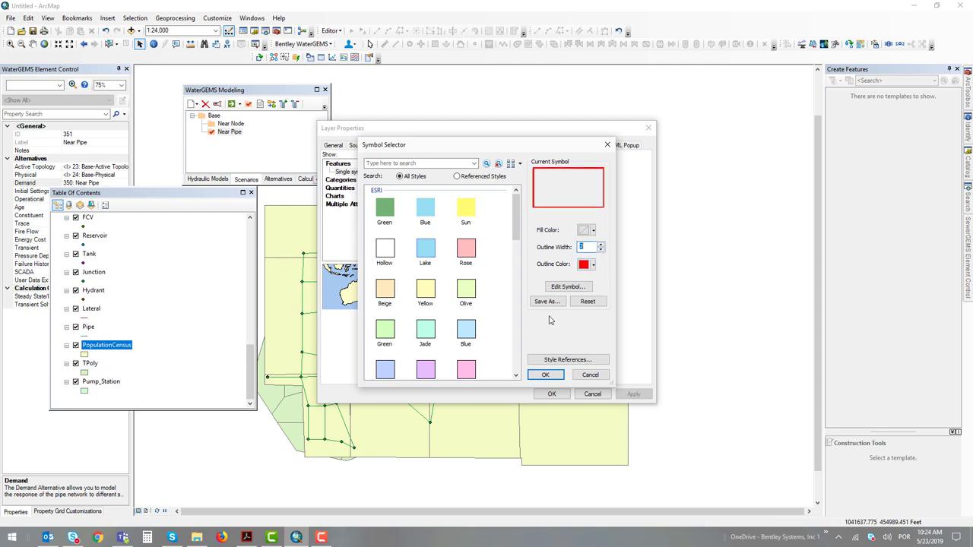
left_click(542, 375)
left_click(634, 395)
left_click(552, 394)
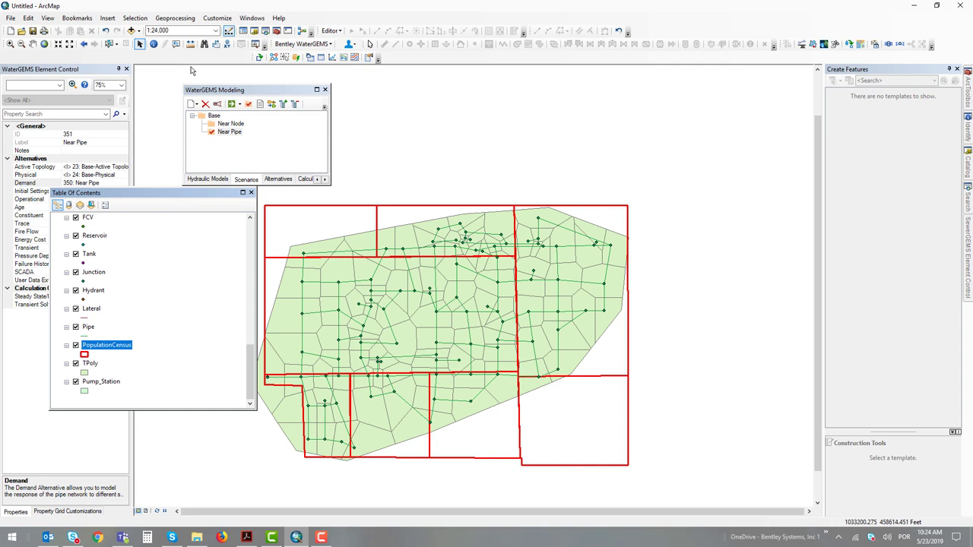
- Create a new LoadBuilder definition from population/land use data using Load Estimation By Population
left_click(276, 44)
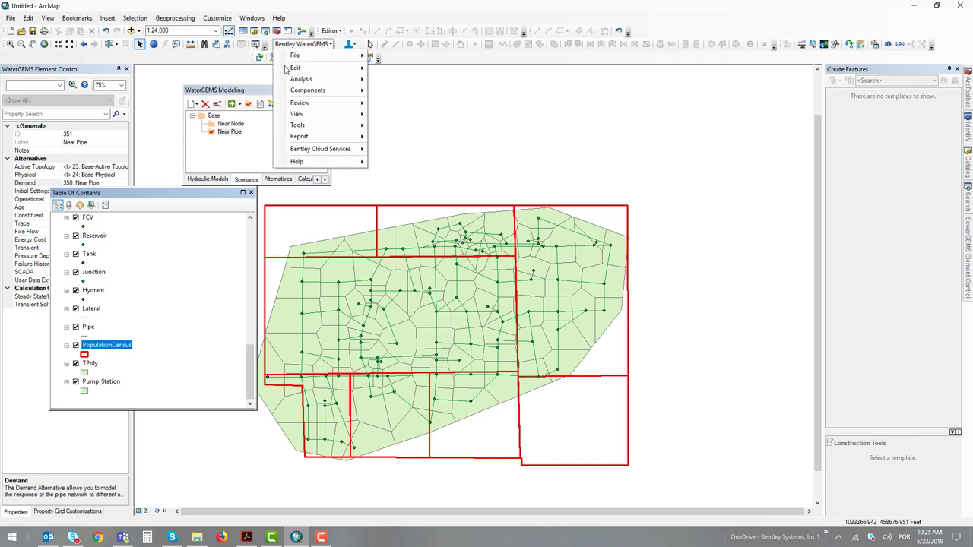
mouse_move(320, 124)
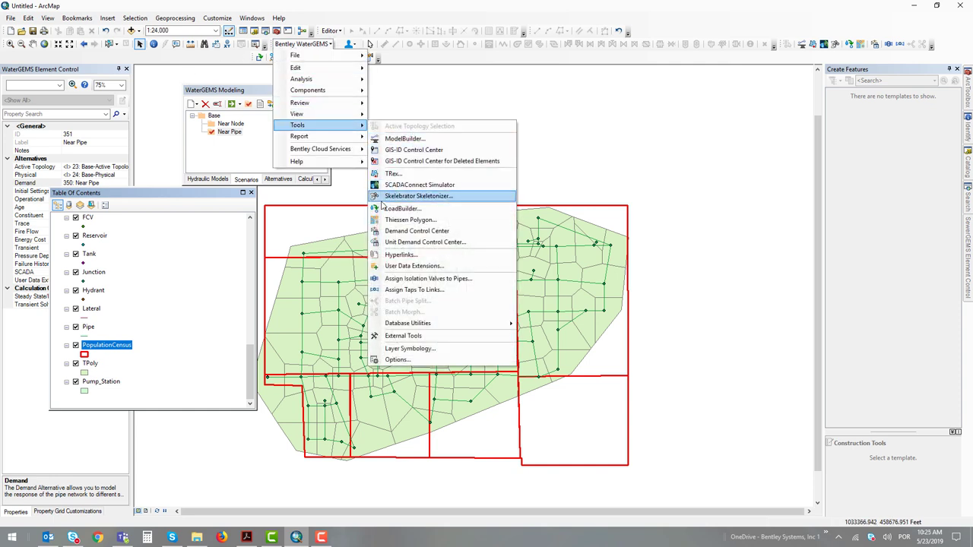
left_click(389, 209)
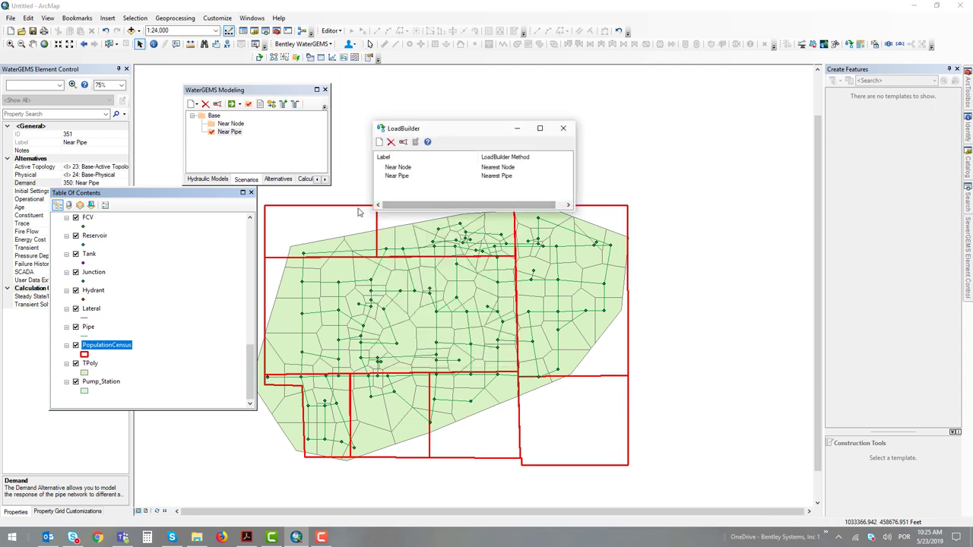
left_click(380, 142)
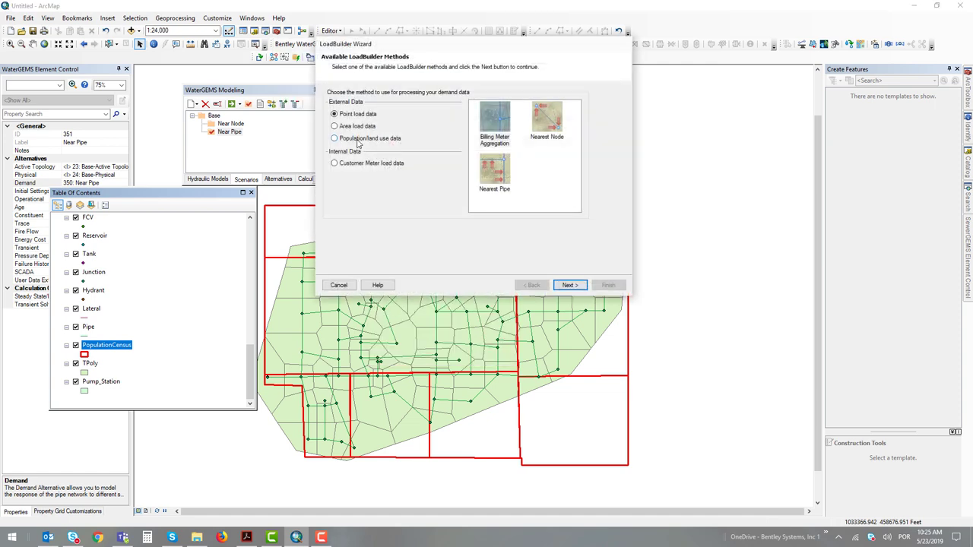
left_click(358, 144)
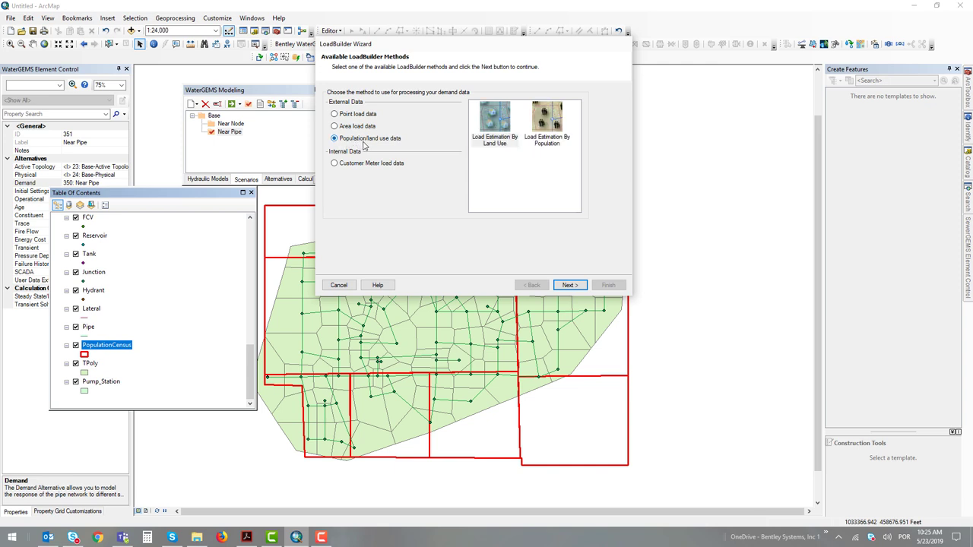
left_click(548, 142)
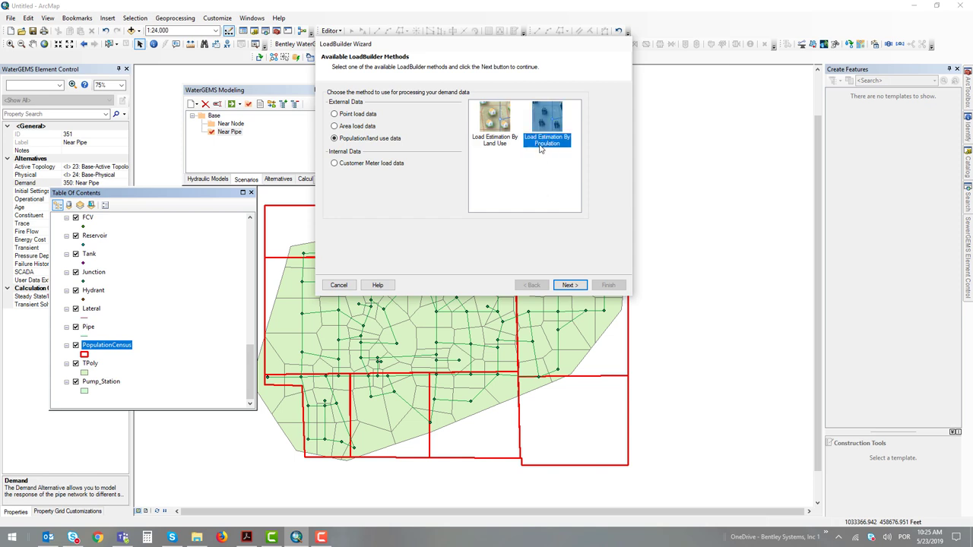
left_click(570, 285)
left_click(582, 288)
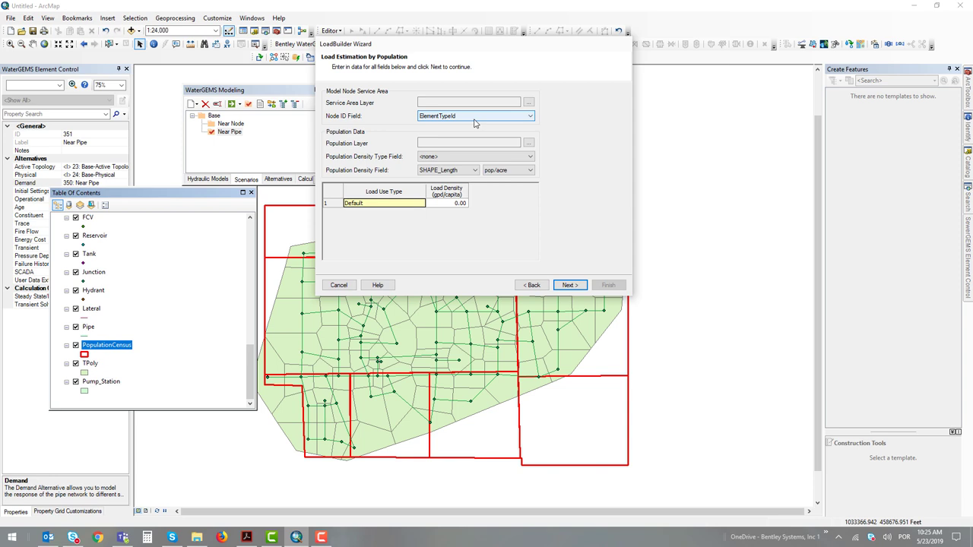
- Use TPoly.shp as the service area layer and PopulationCensus.shp as the population layer
left_click(529, 103)
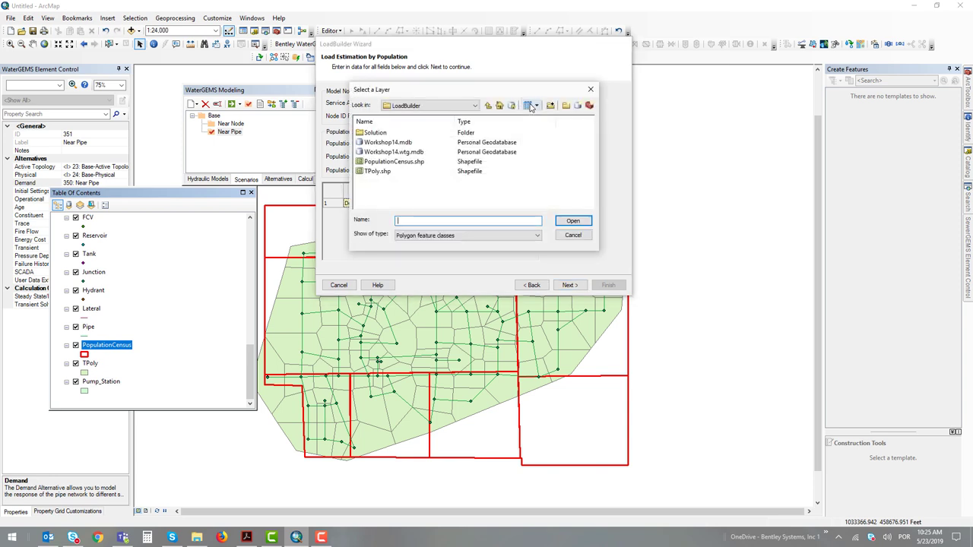
double_click(375, 172)
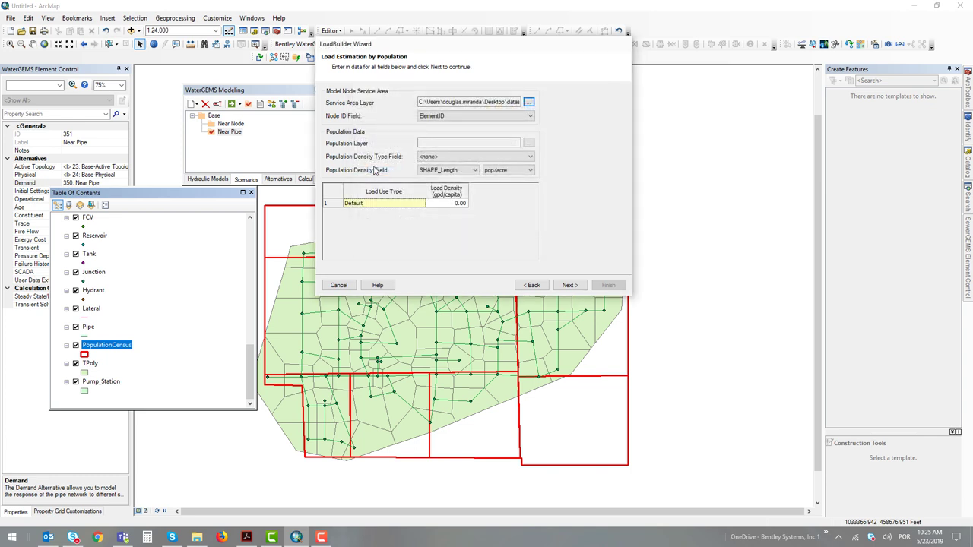
left_click(528, 143)
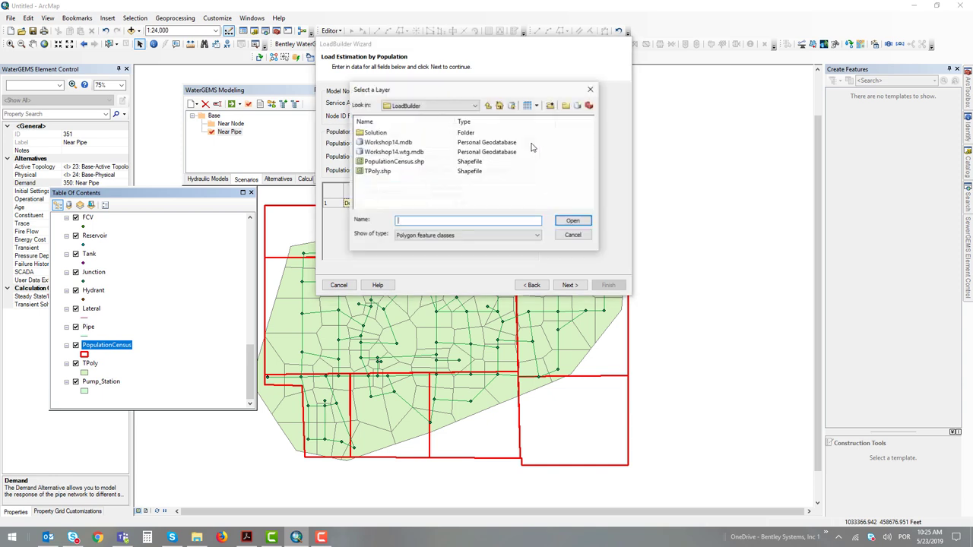
left_click(393, 163)
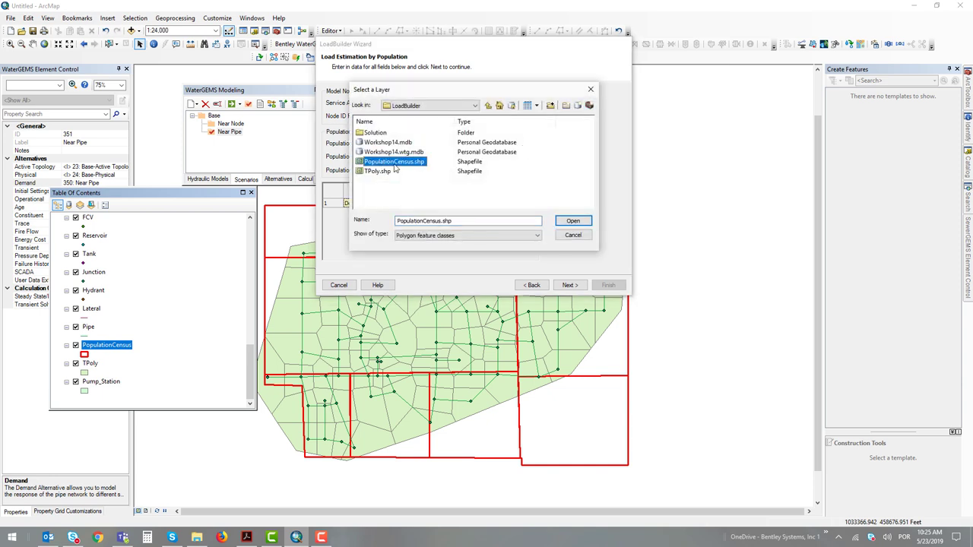
left_click(572, 221)
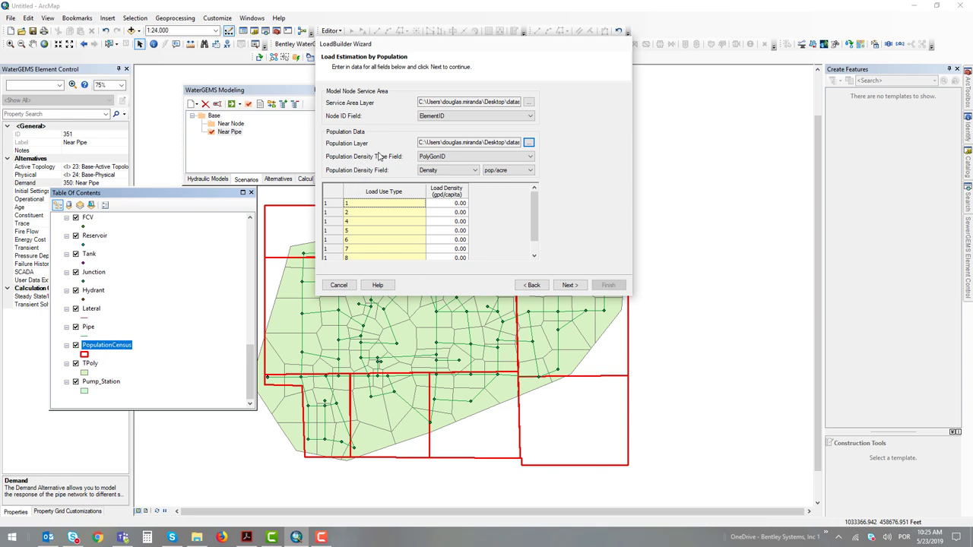
- Set Density Type Field to Type, with load densities 98 (R1), 82 (R2) and 20 (C) gpd/capita
left_click(431, 158)
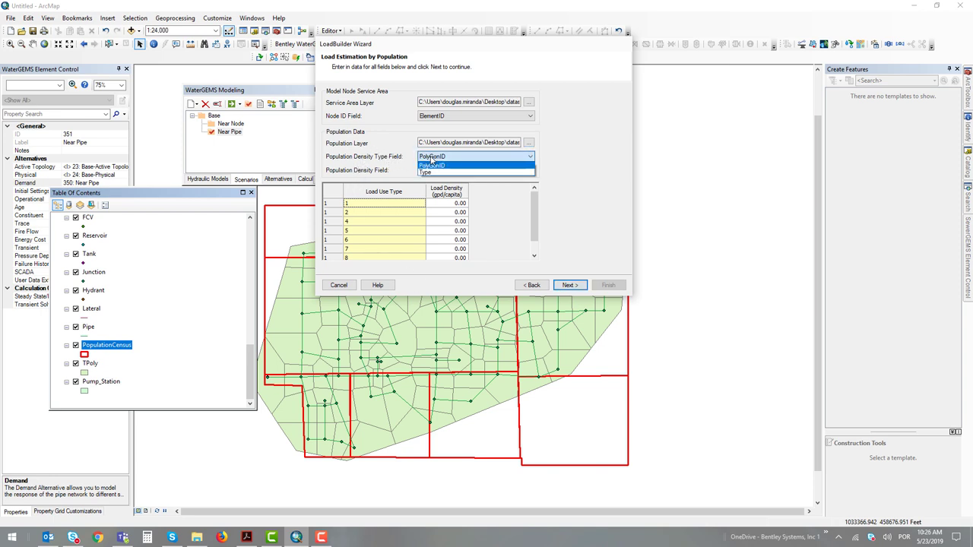
left_click(429, 174)
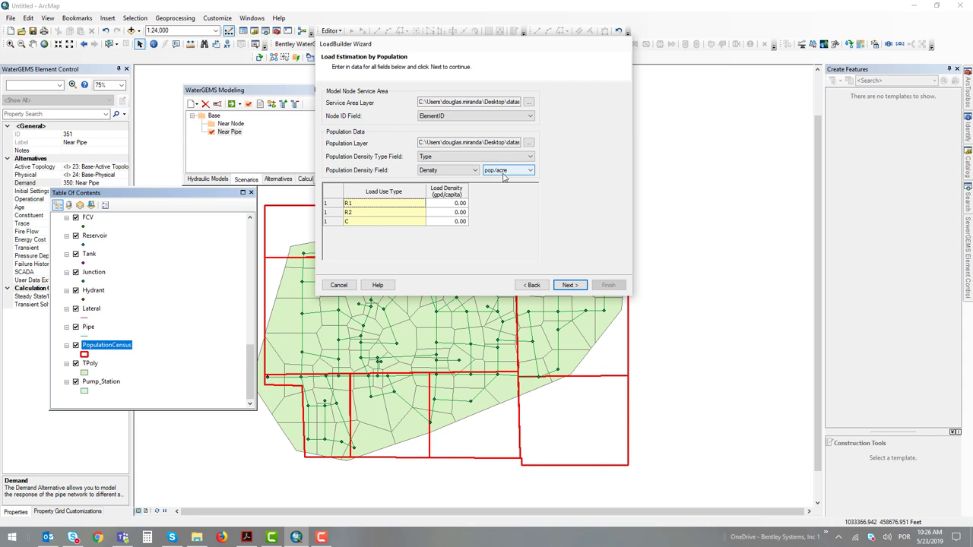
left_click(451, 204)
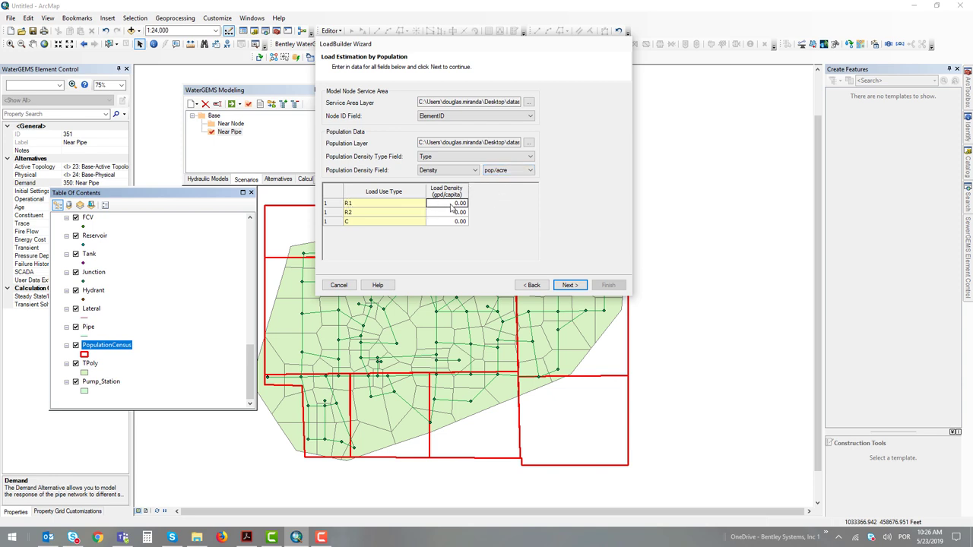
type("98")
key("Return")
key("Return")
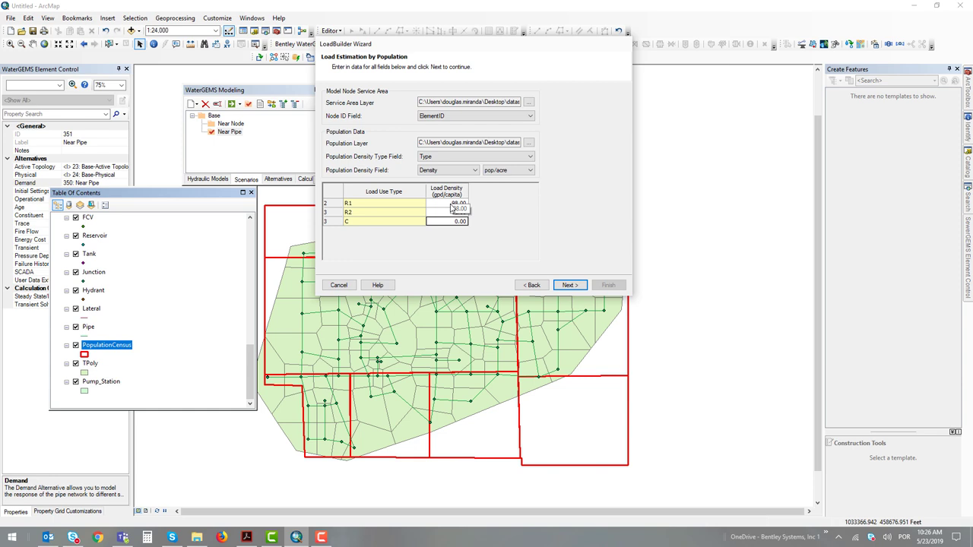
type("20")
key("Return")
- Apply a 1.176 global multiplier, raising the total load from 644.67 to 758.13 gpm
left_click(569, 286)
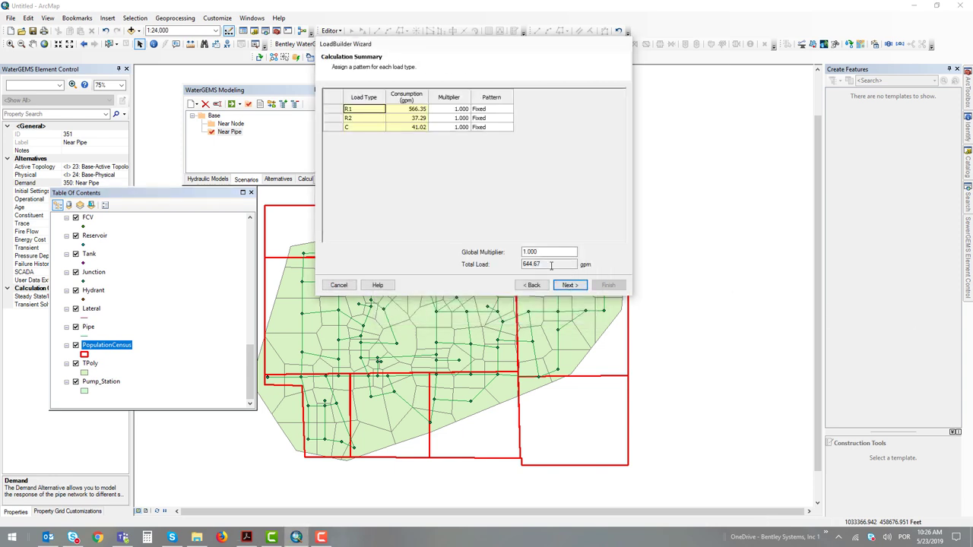
left_click(551, 255)
type("1.")
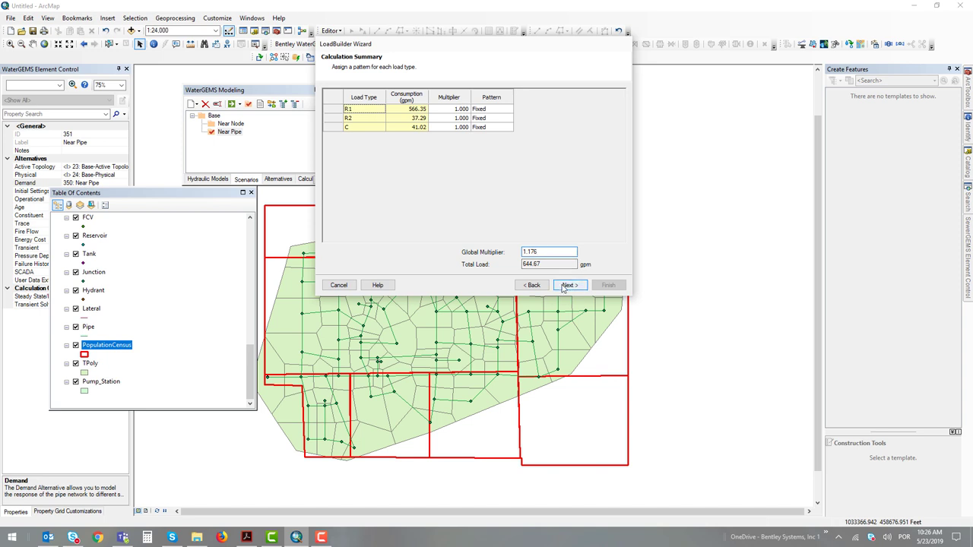
type("176")
key("Tab")
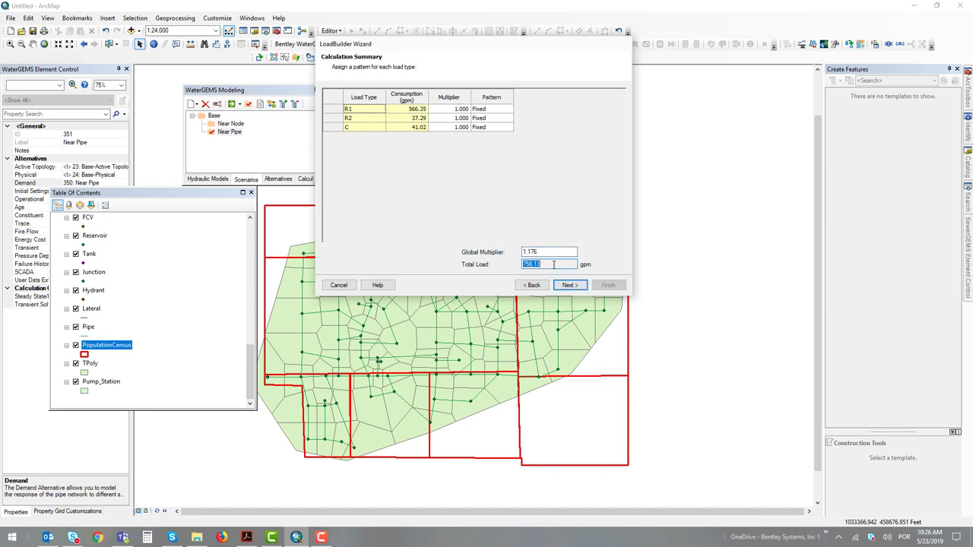
left_click(553, 264)
left_click(572, 289)
- Export loads to a new 'Pop Land Use' alternative under Base-Average Daily, then close LoadBuilder
left_click(570, 286)
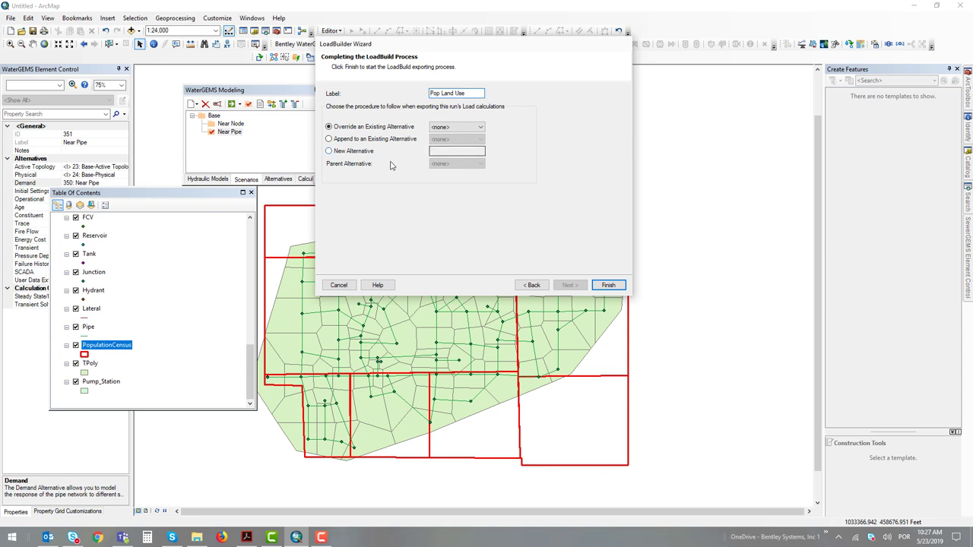
left_click(347, 152)
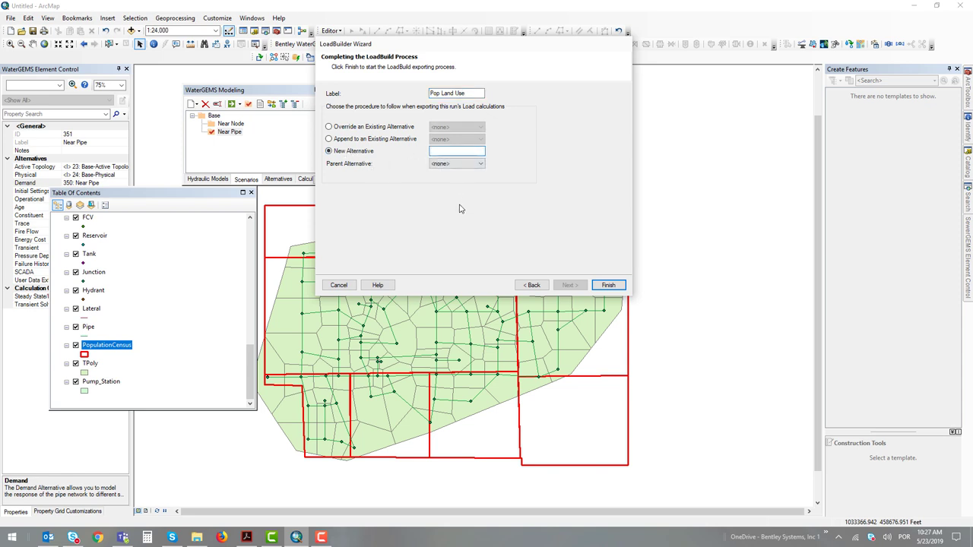
type("Pop Land Use")
key("Tab")
left_click(464, 164)
left_click(465, 181)
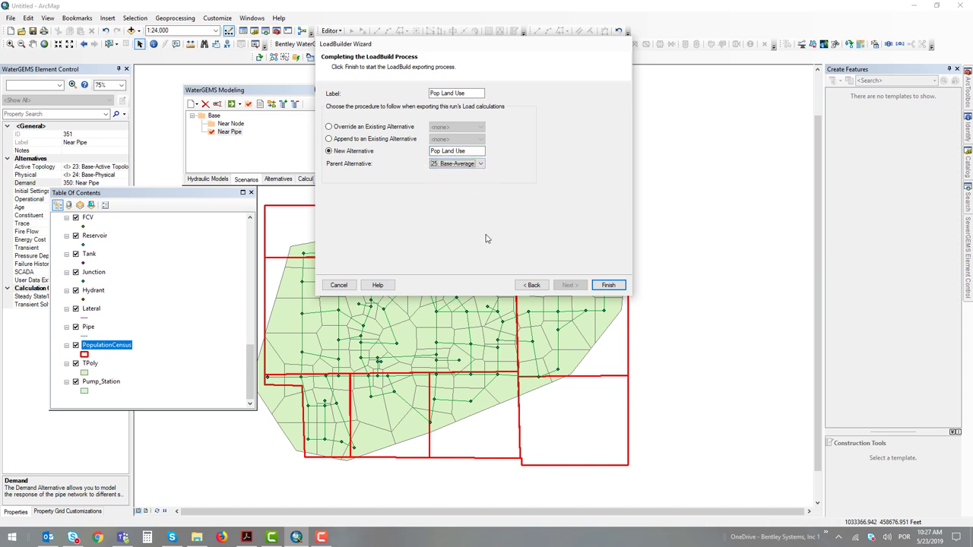
left_click(608, 285)
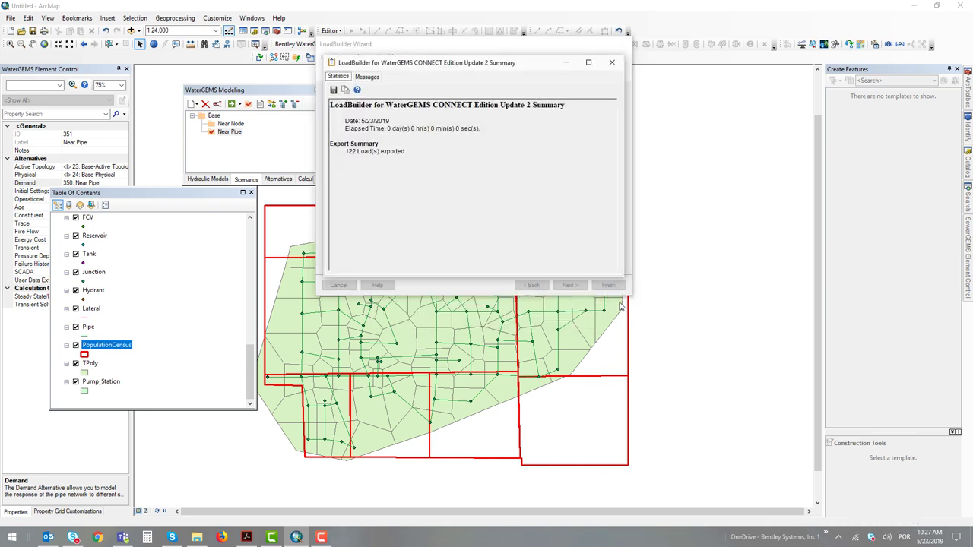
left_click(613, 65)
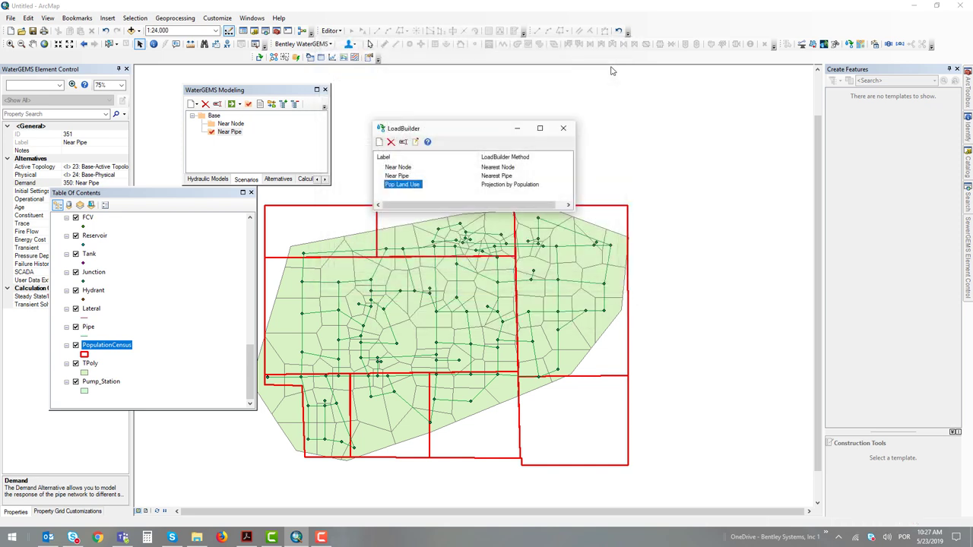
left_click(565, 130)
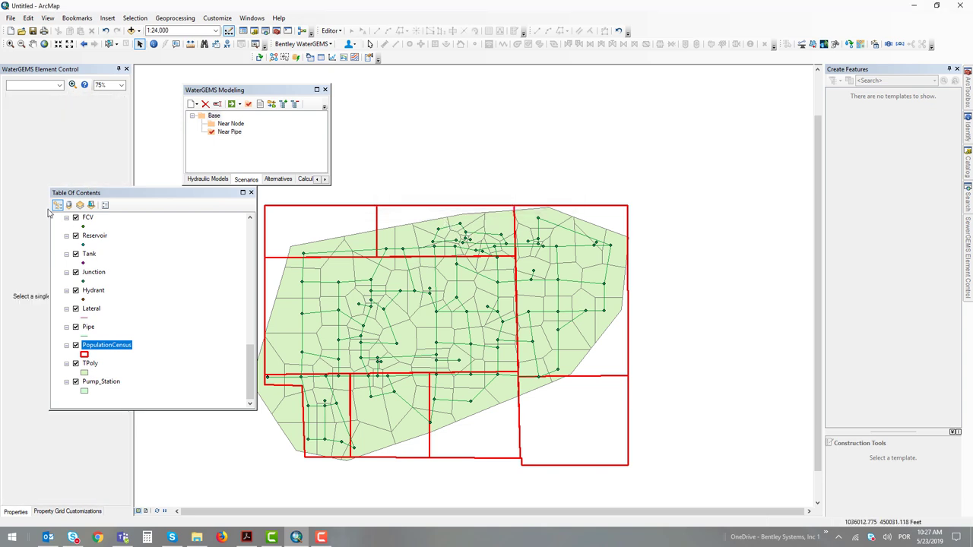
- Create a child scenario under Base named 'Pop Land Use'
right_click(216, 117)
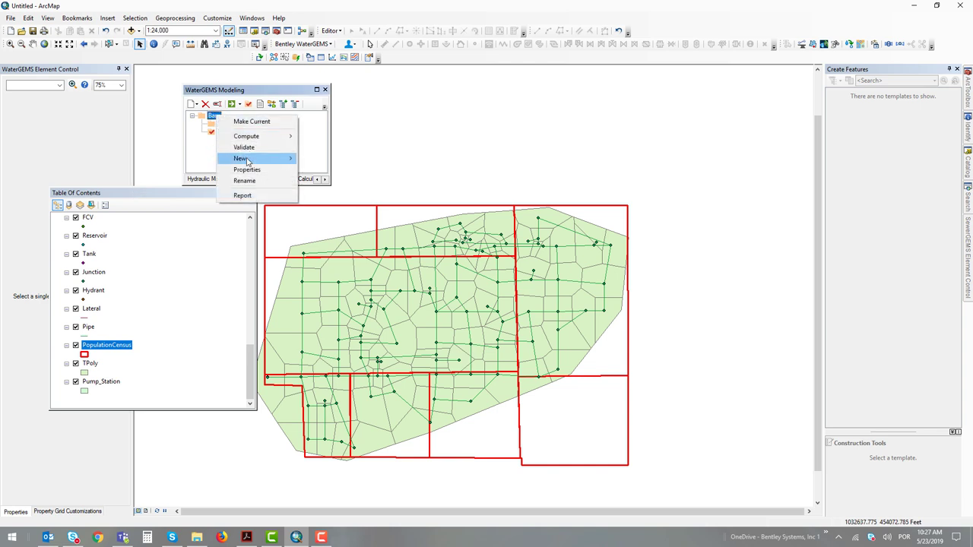
mouse_move(247, 161)
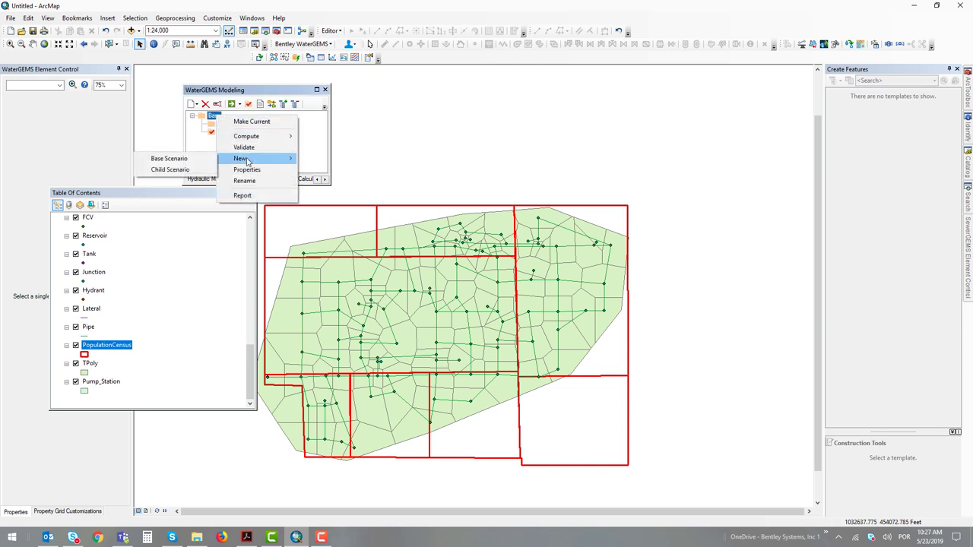
left_click(183, 170)
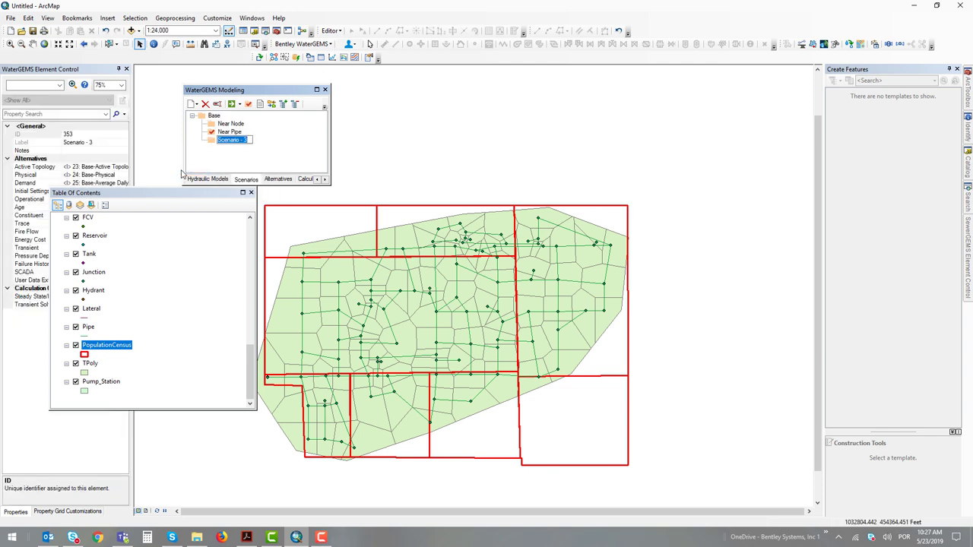
type("Pop Land Use")
key("Return")
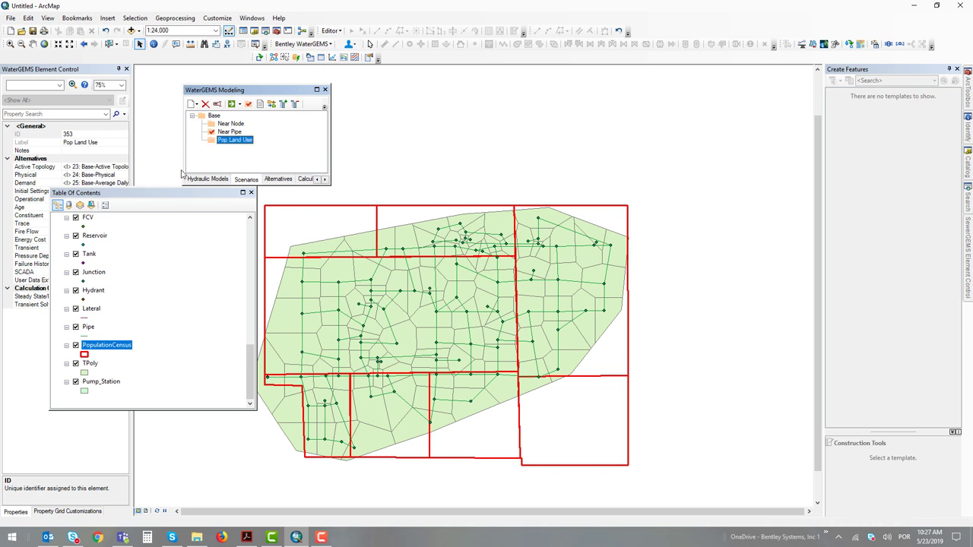
- Set the new scenario's Demand alternative to 352: Pop Land Use
left_click(251, 193)
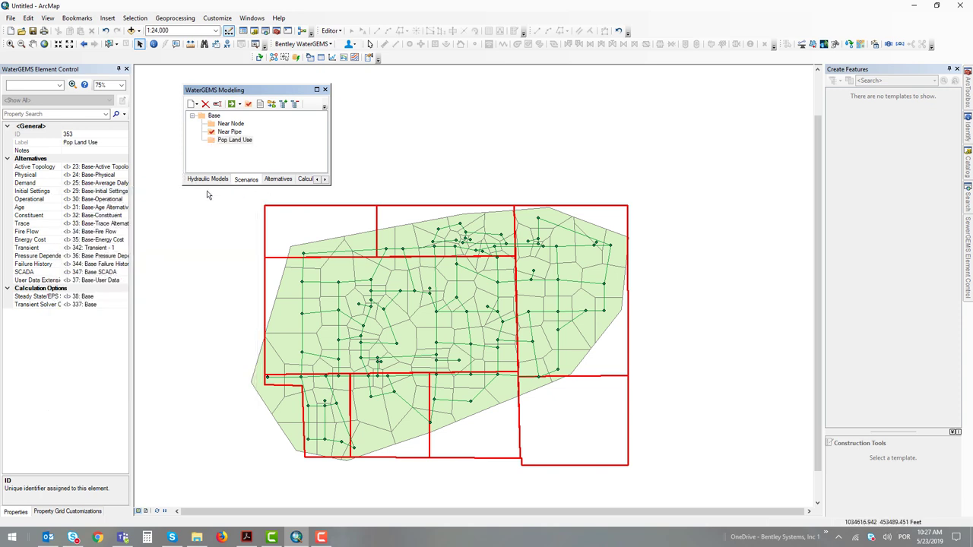
left_click(30, 184)
left_click(124, 183)
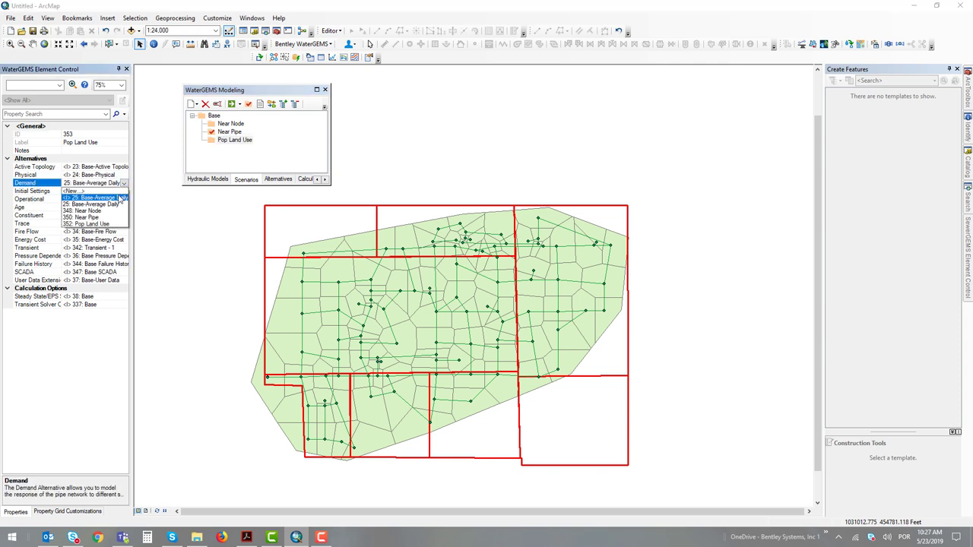
left_click(85, 224)
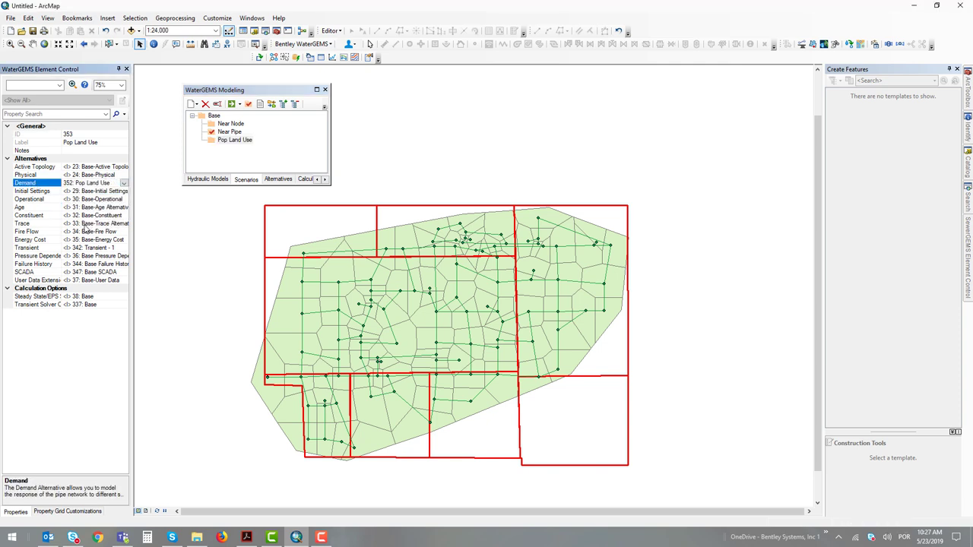
- Make Pop Land Use current and compute it, yielding 758.13 gpm outflow
right_click(225, 140)
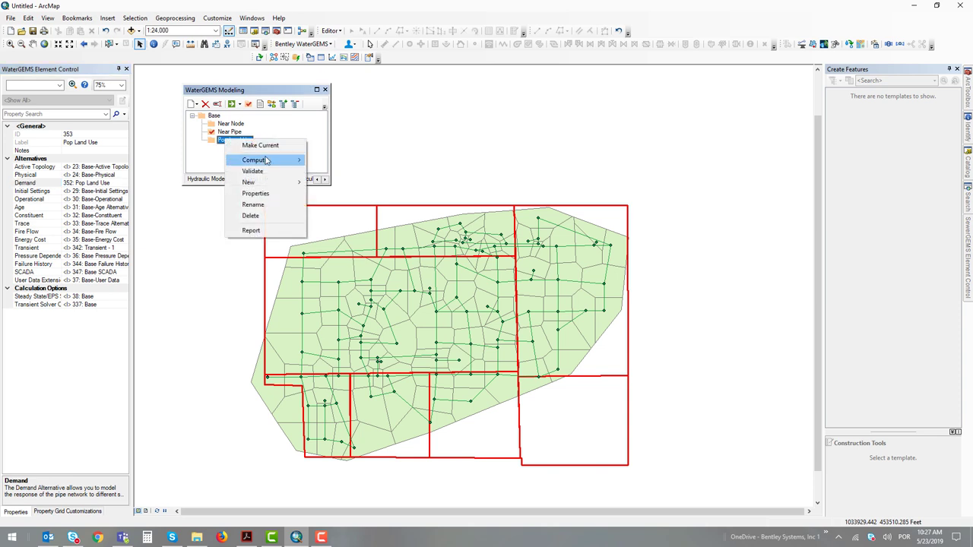
left_click(259, 146)
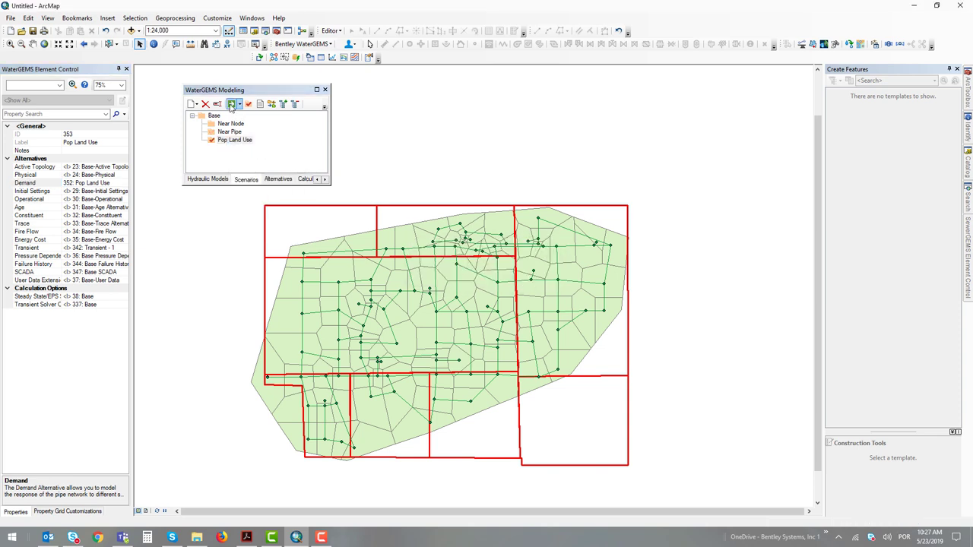
left_click(231, 105)
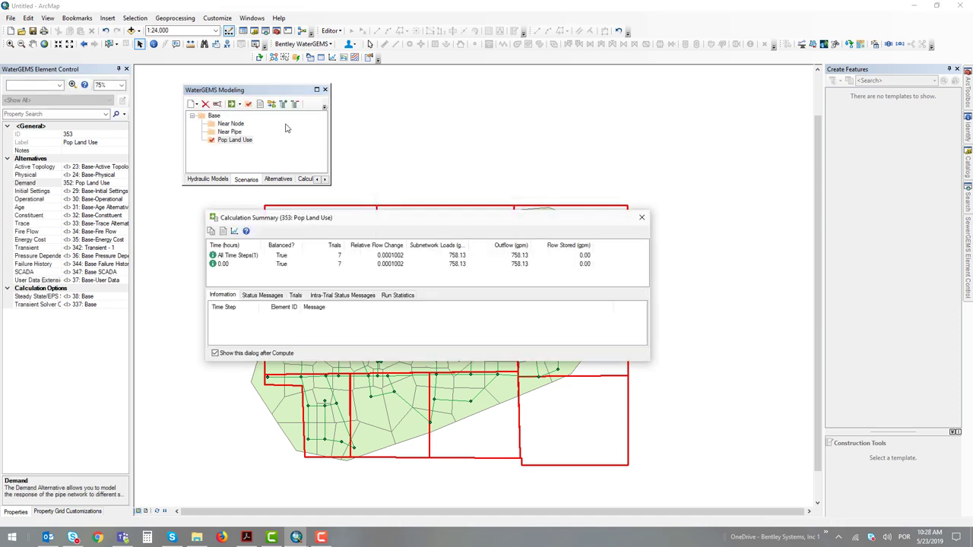
left_click_drag(345, 221, 381, 155)
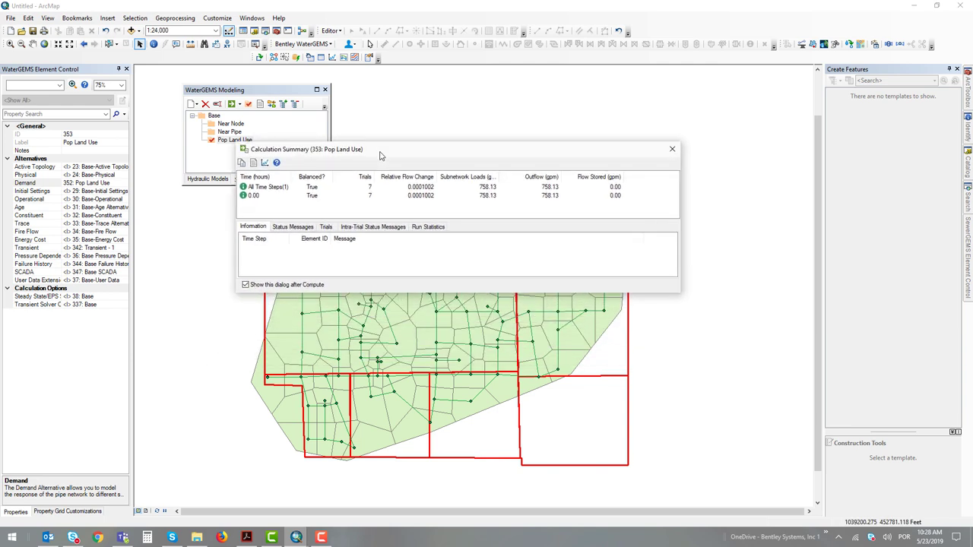